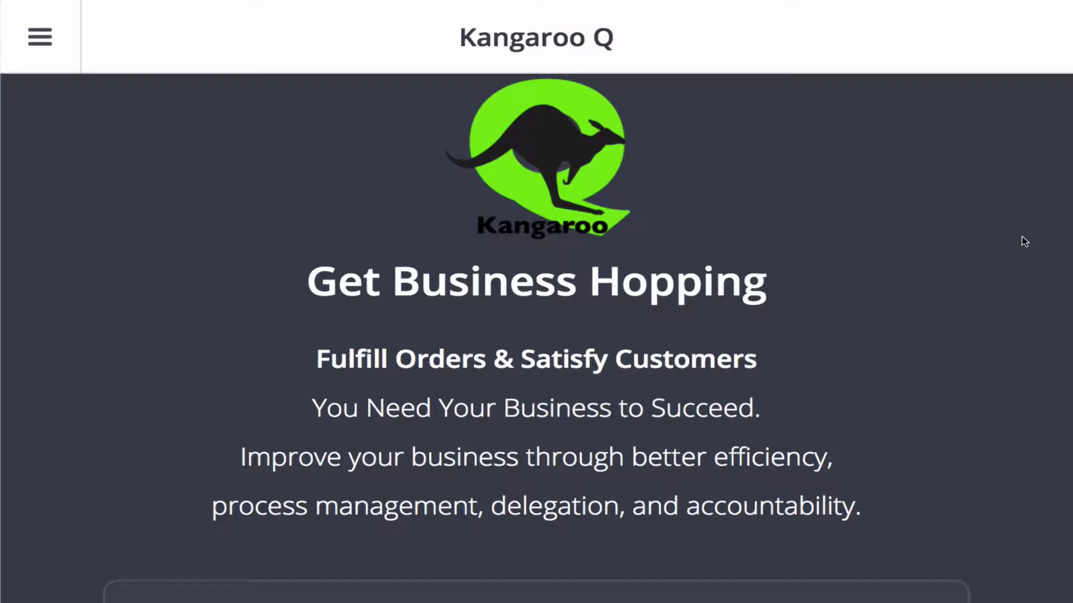
Read through the home page's introduction and its three sections on defining workflows, creating orders and sending updates
scroll(1024, 241, "down", 10)
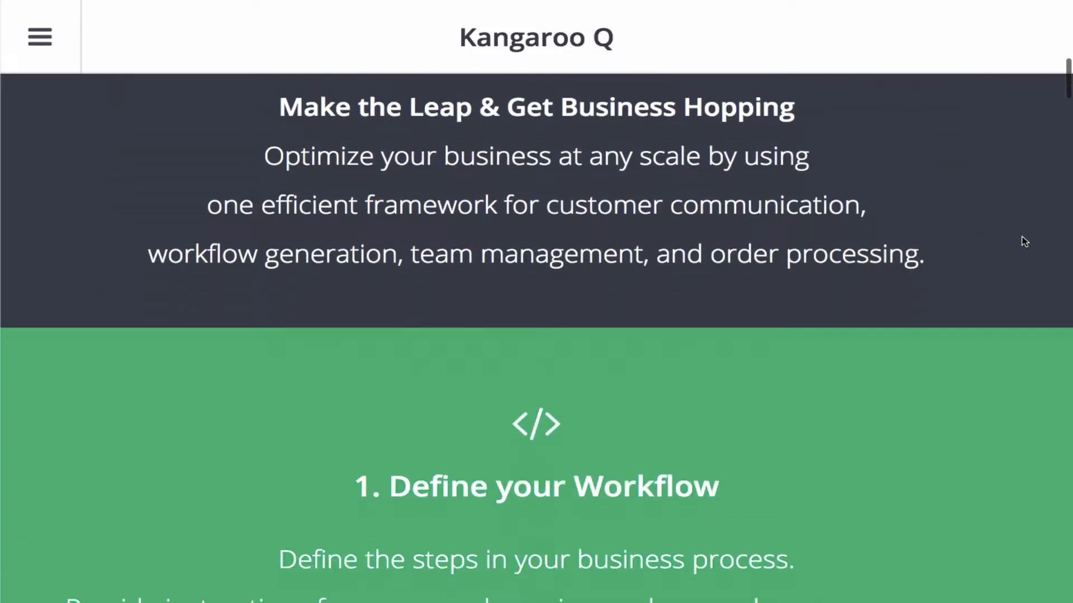
scroll(1024, 242, "up", 1)
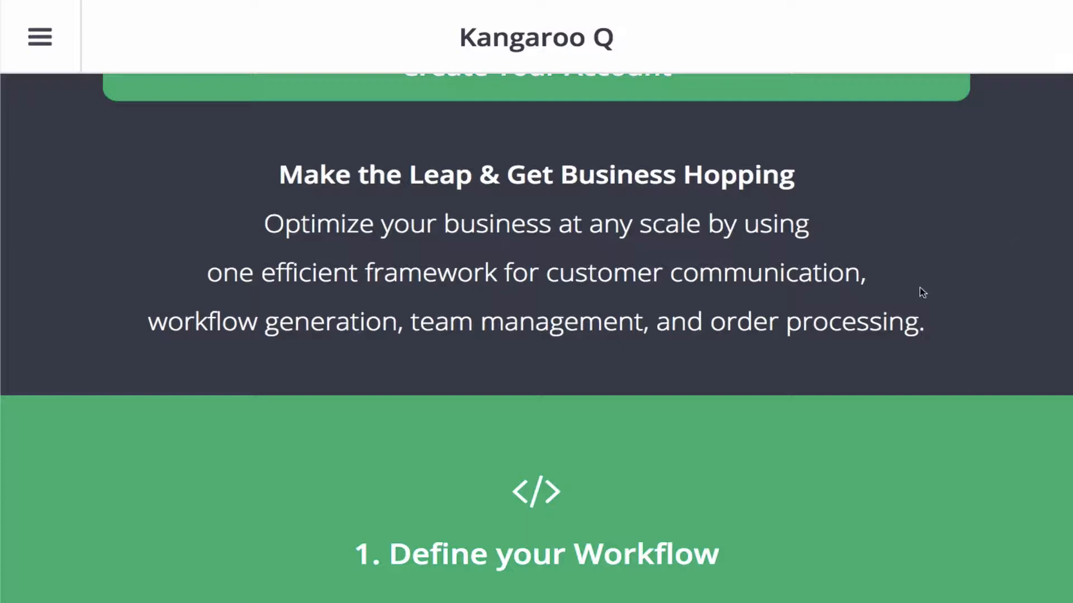
scroll(843, 329, "down", 2)
scroll(843, 330, "down", 4)
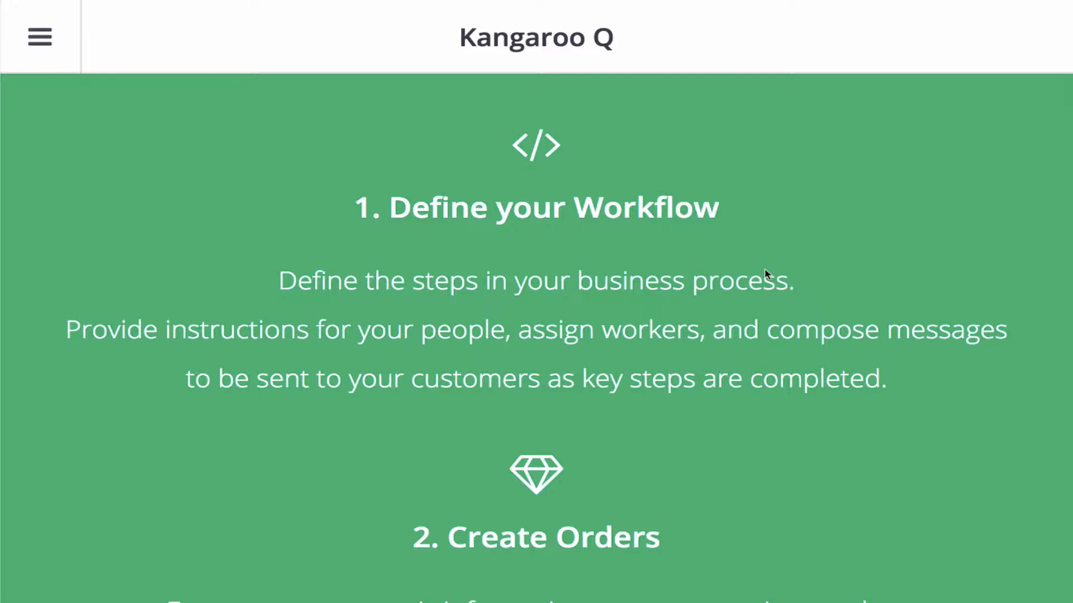
scroll(766, 273, "down", 1)
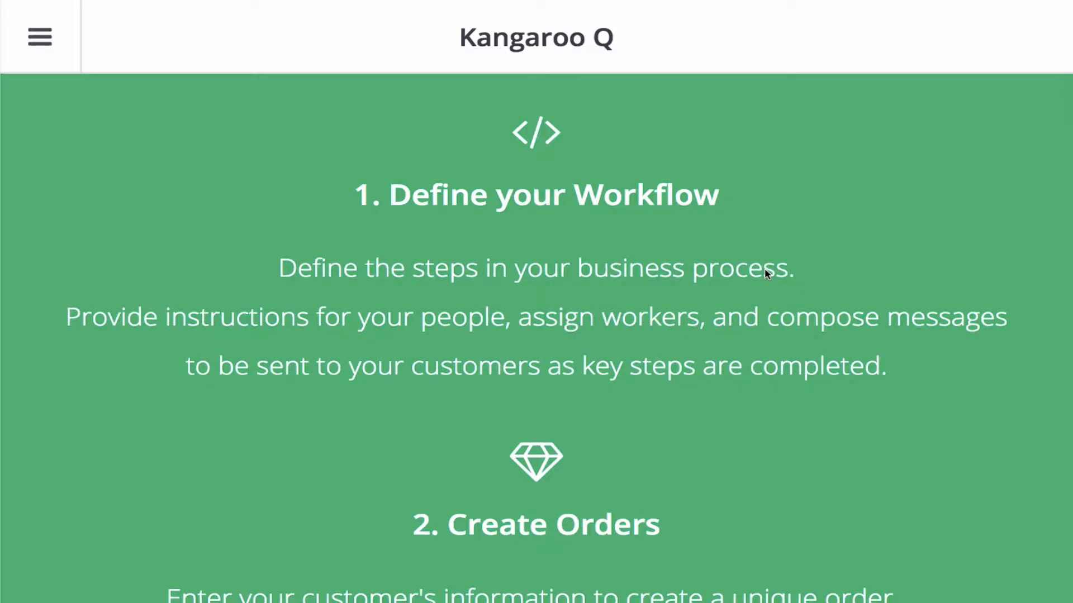
scroll(766, 274, "down", 5)
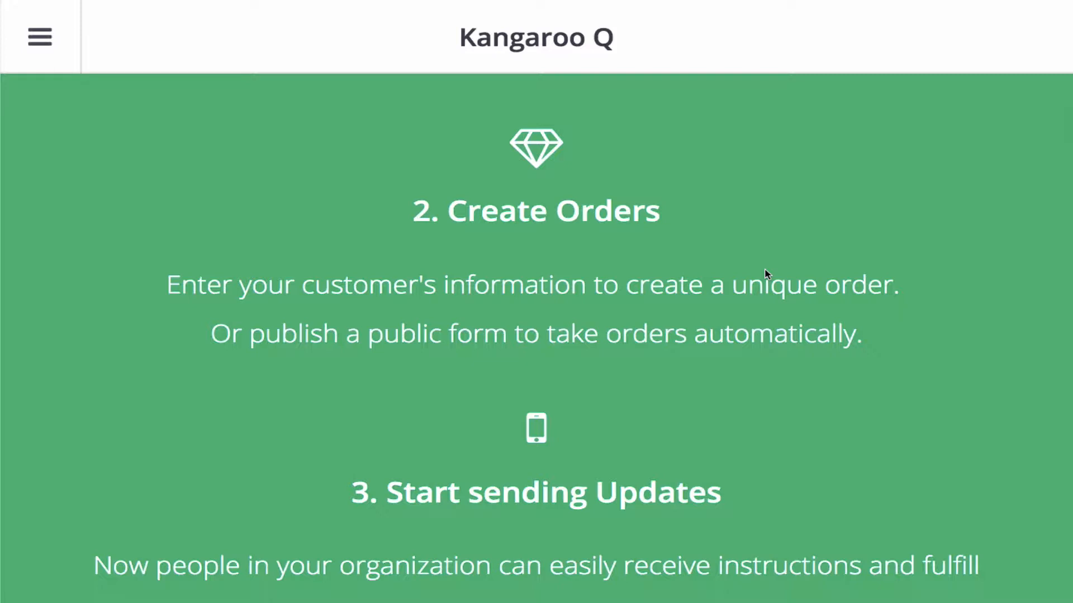
scroll(766, 274, "down", 3)
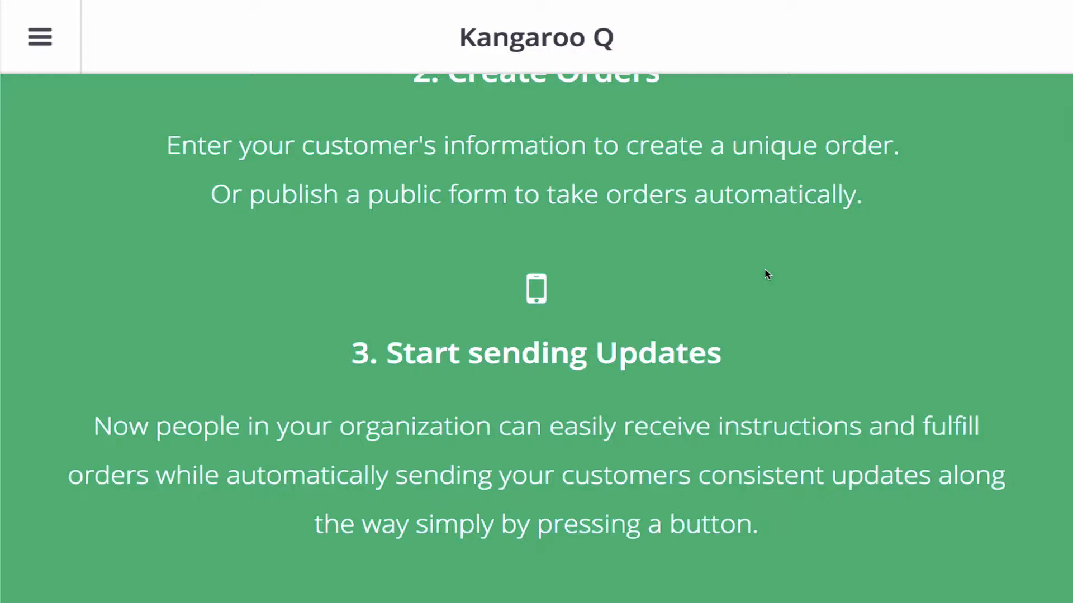
scroll(767, 274, "down", 3)
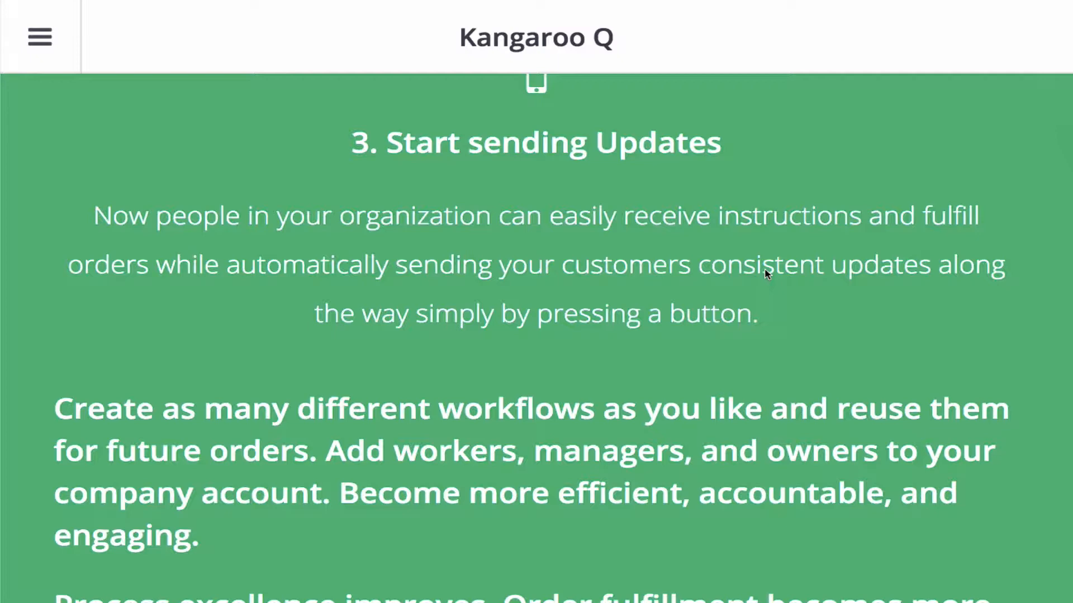
scroll(766, 274, "down", 3)
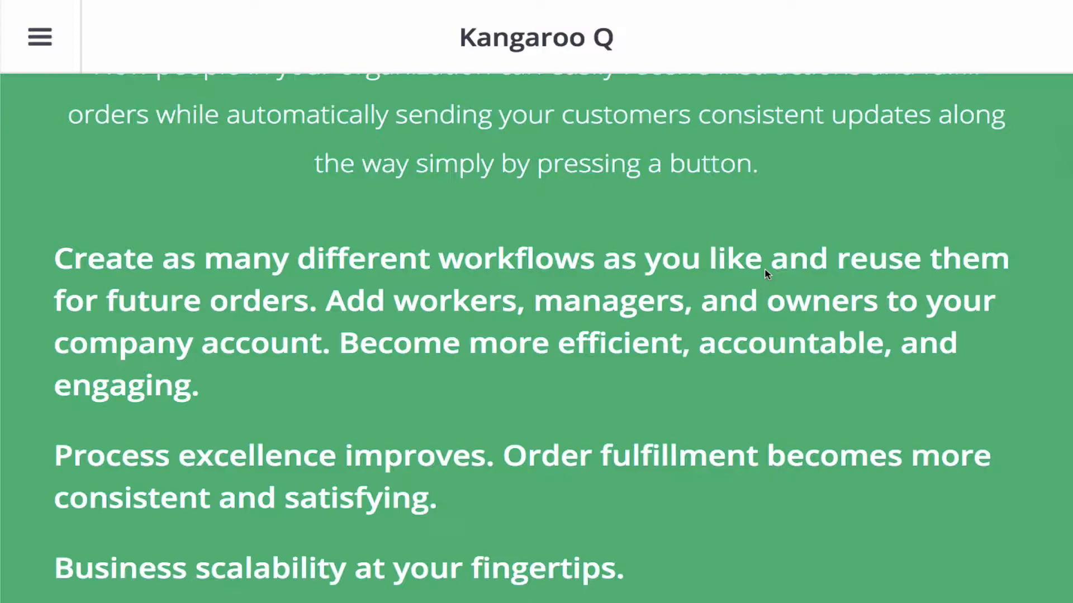
scroll(767, 274, "up", 20)
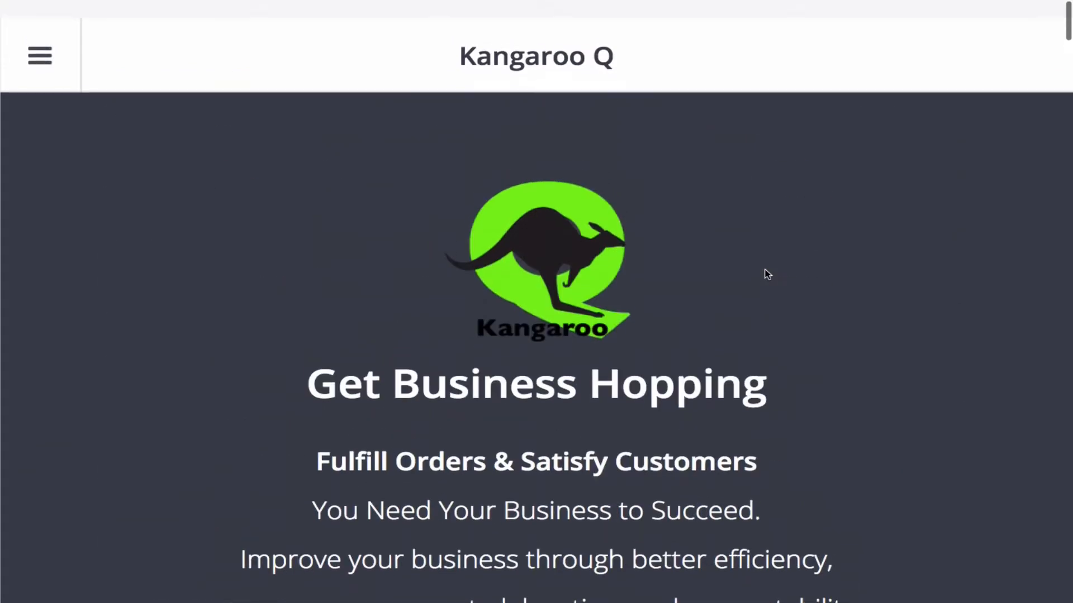
Go to Sign In from the home page and look through the workflows listed under My Workflows
left_click(41, 37)
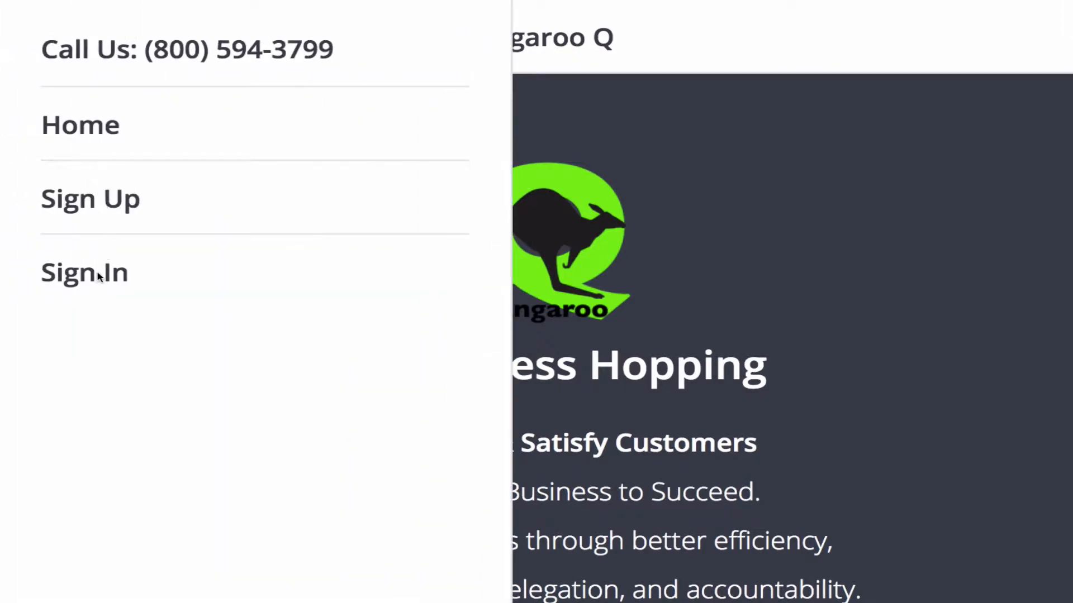
left_click(97, 274)
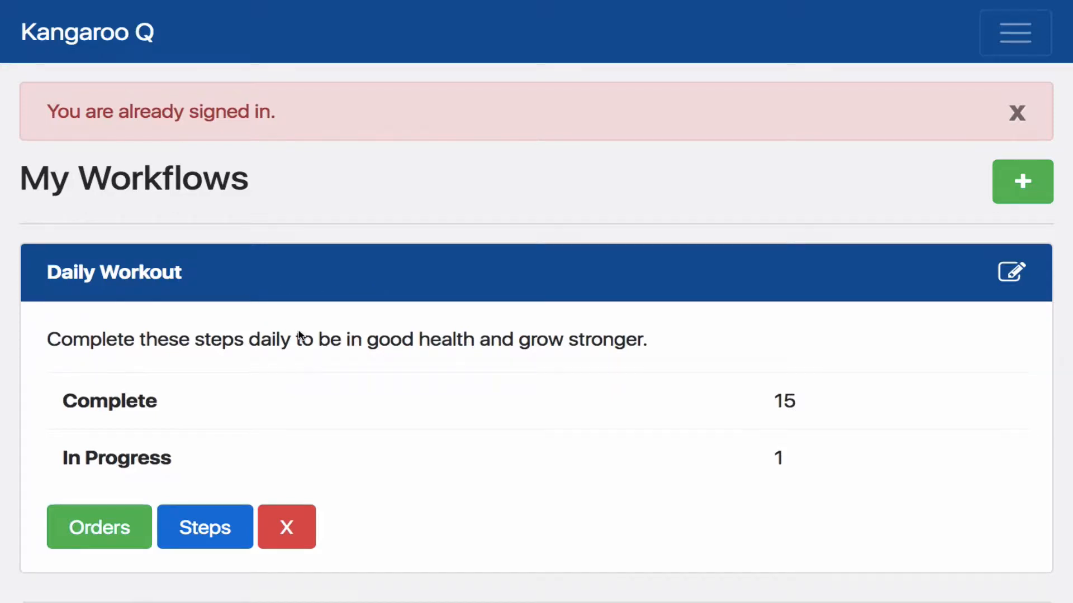
scroll(300, 336, "down", 8)
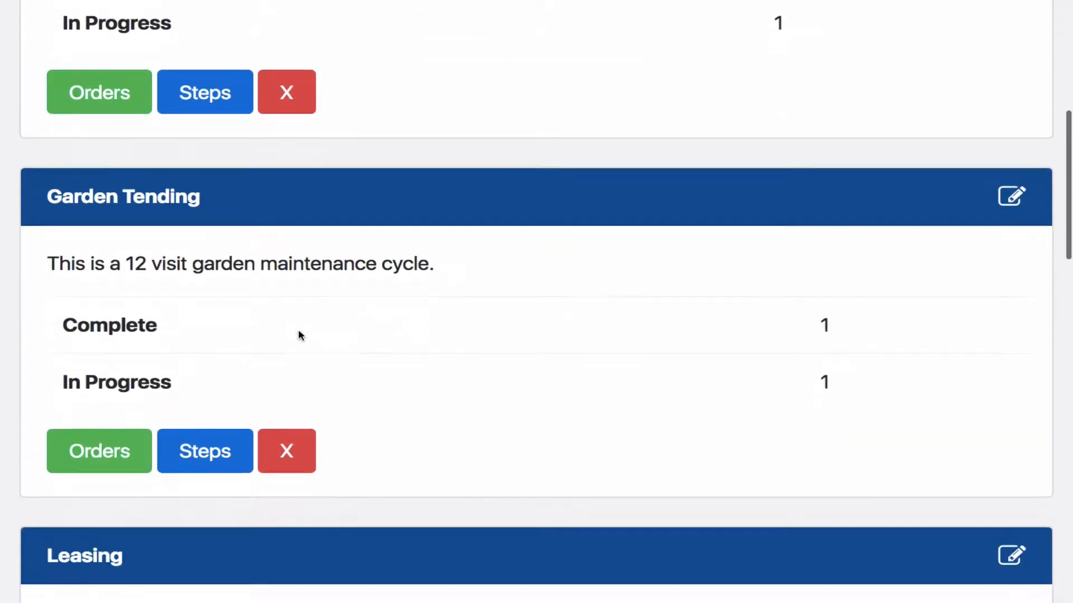
scroll(300, 335, "down", 4)
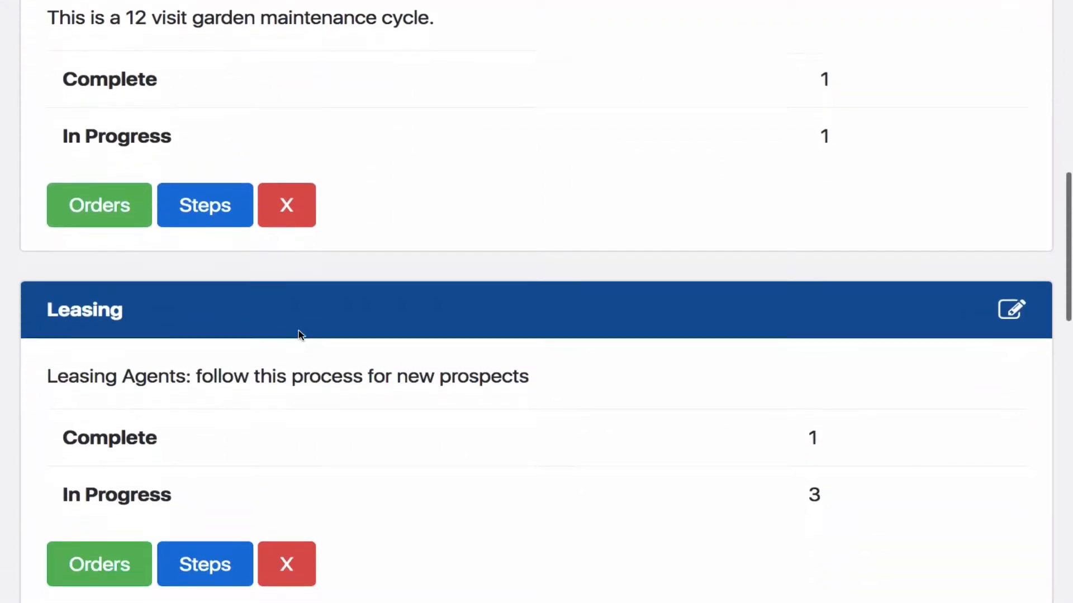
scroll(298, 332, "down", 11)
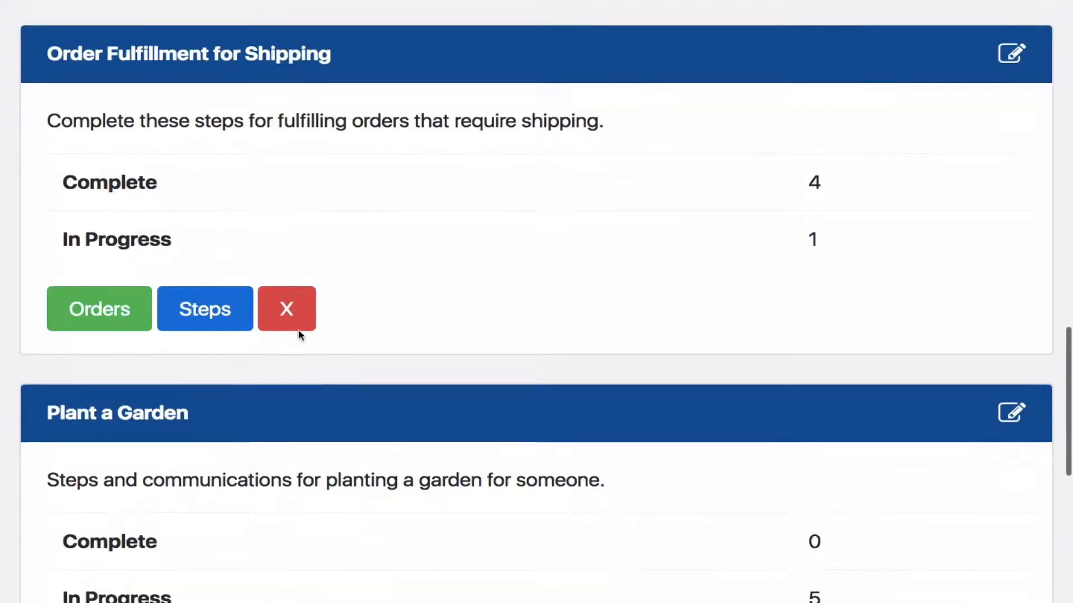
scroll(300, 335, "down", 9)
scroll(299, 335, "up", 10)
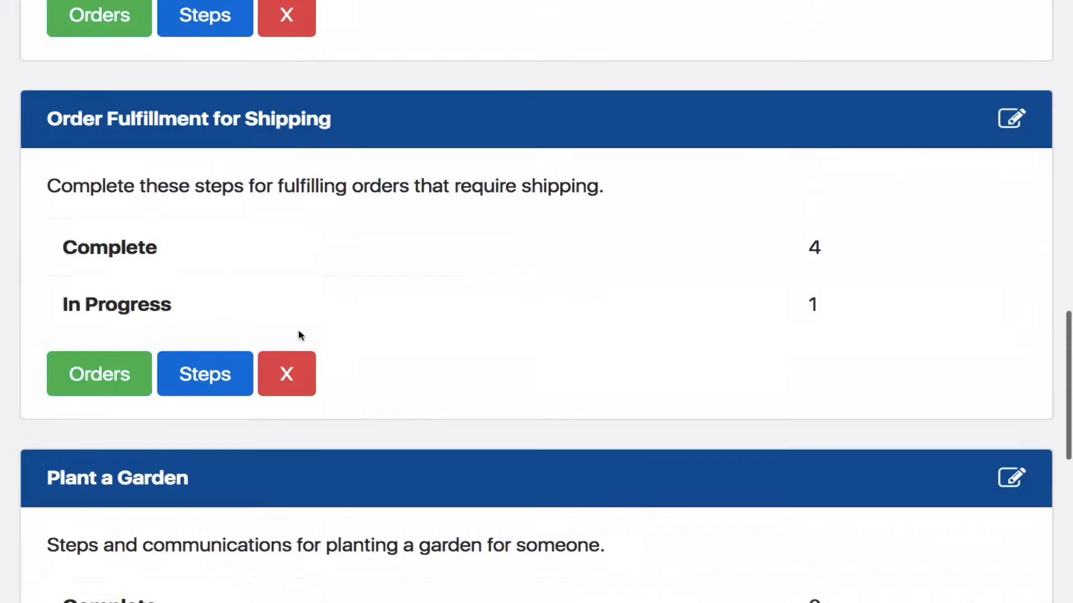
scroll(300, 335, "up", 15)
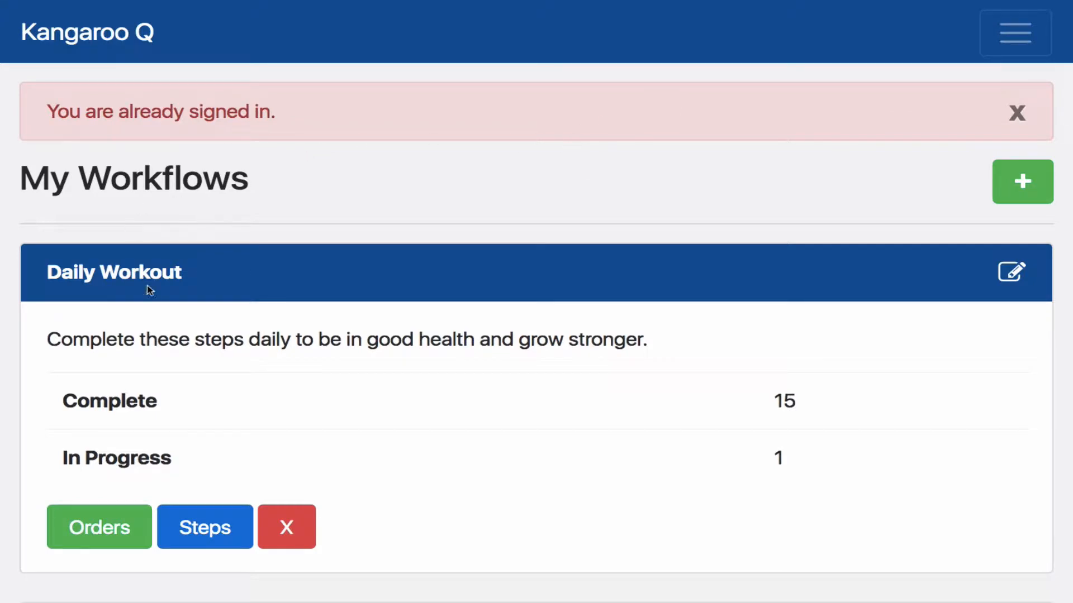
Open the Members settings and look through the account members and their roles
left_click(1015, 38)
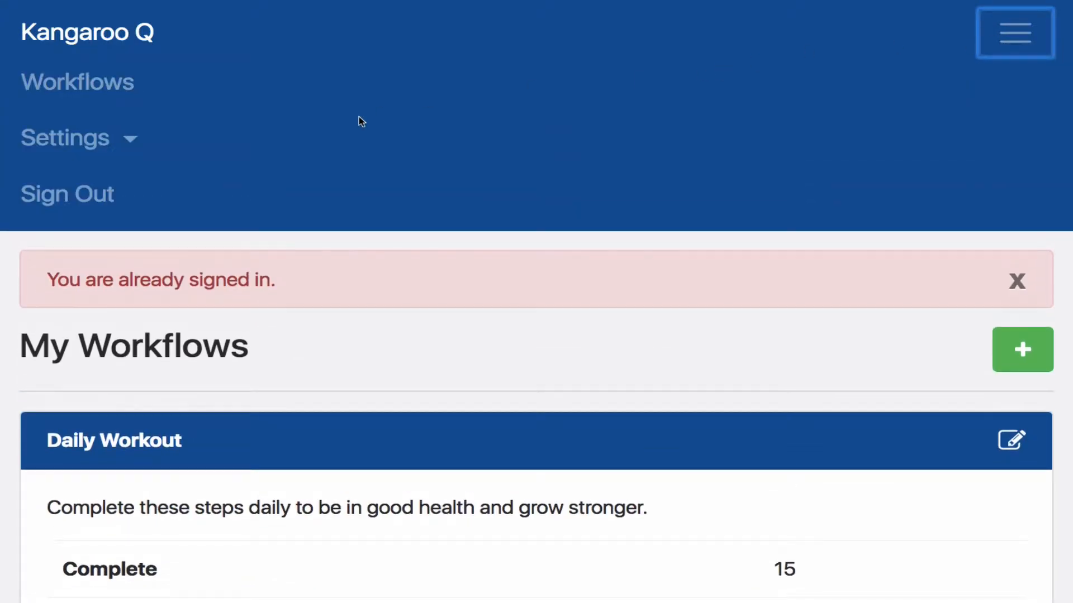
left_click(126, 145)
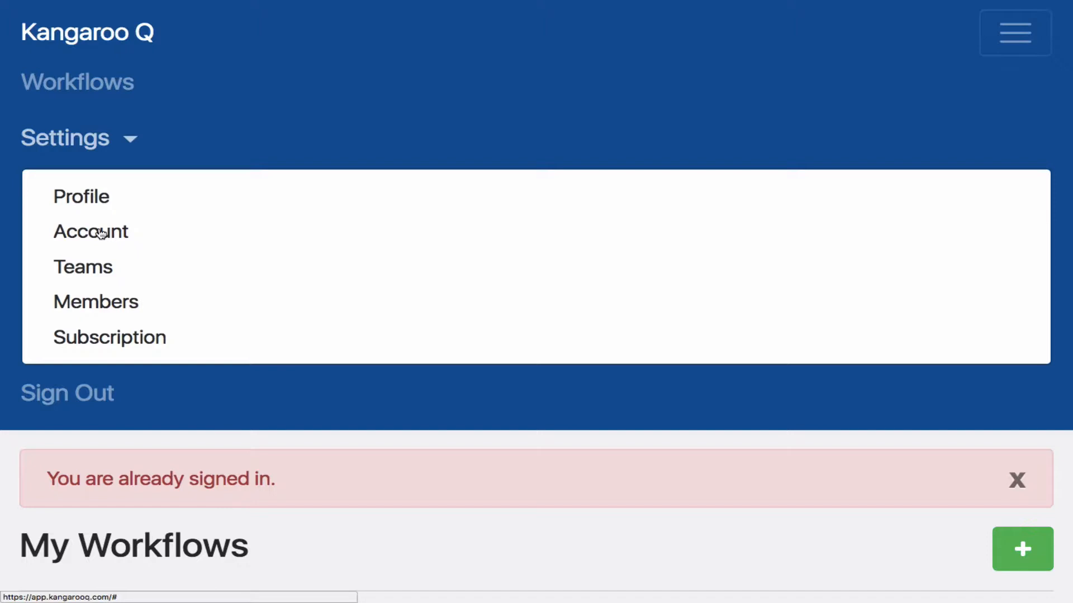
left_click(120, 305)
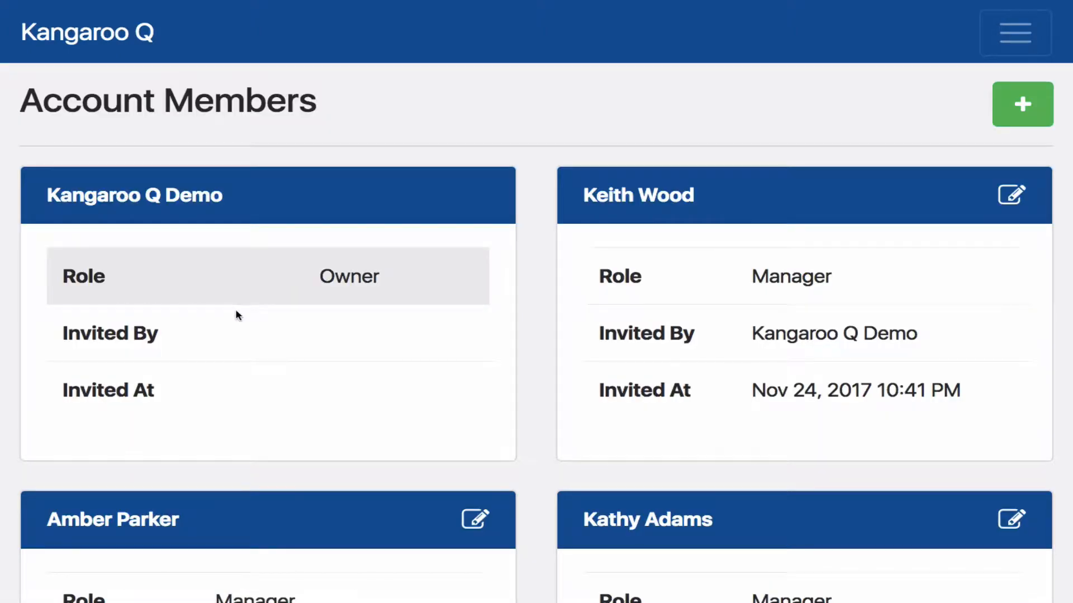
scroll(237, 314, "down", 1)
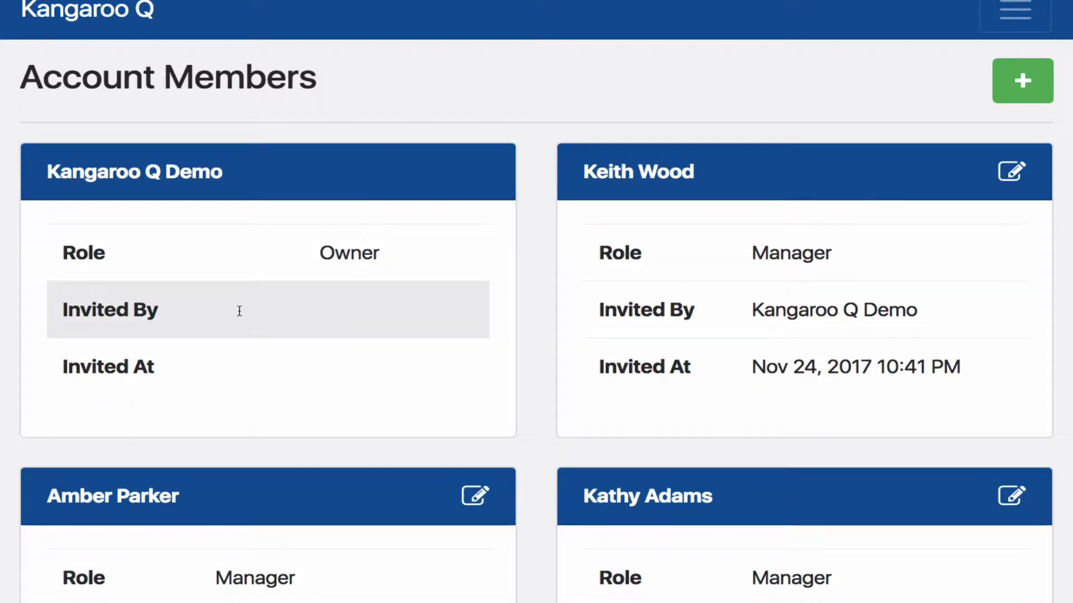
scroll(676, 278, "down", 10)
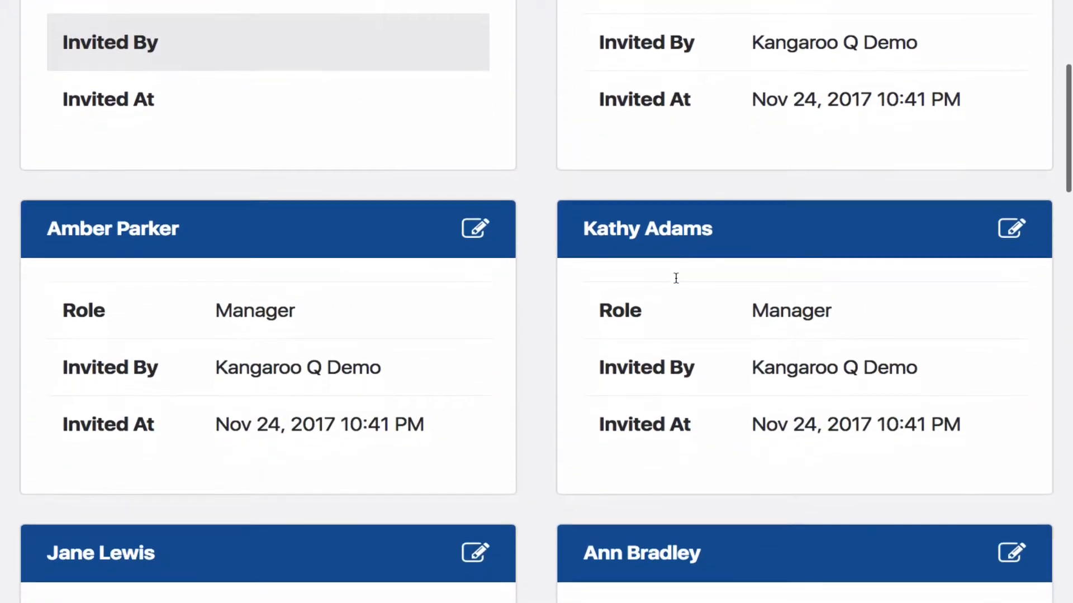
scroll(676, 279, "down", 13)
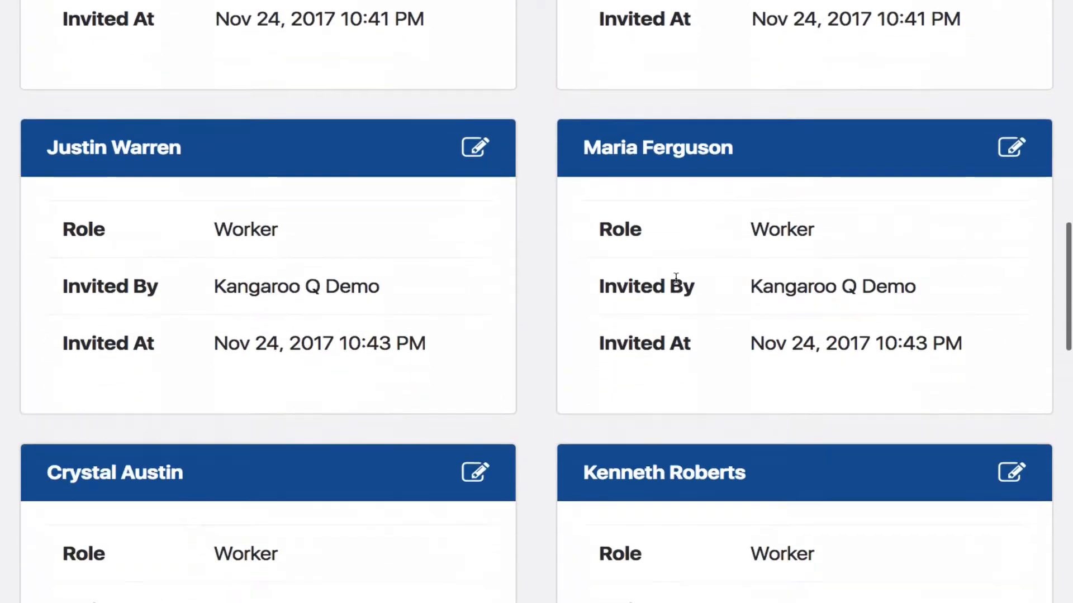
scroll(677, 284, "down", 4)
scroll(677, 283, "up", 15)
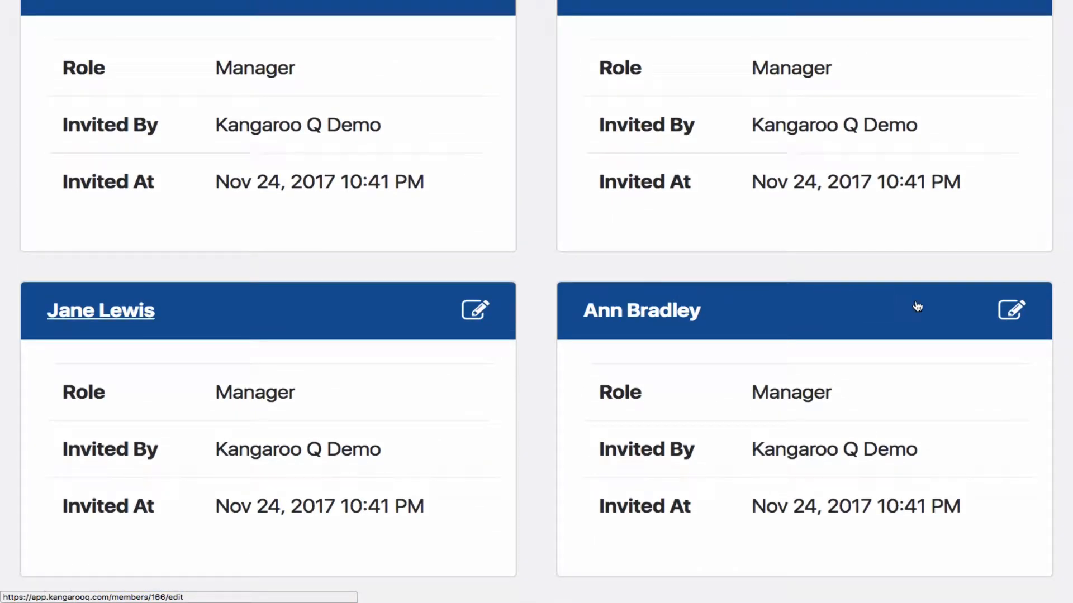
Check the Role and Teams options in the sixth listed member's membership, and return to the member list
left_click(1013, 312)
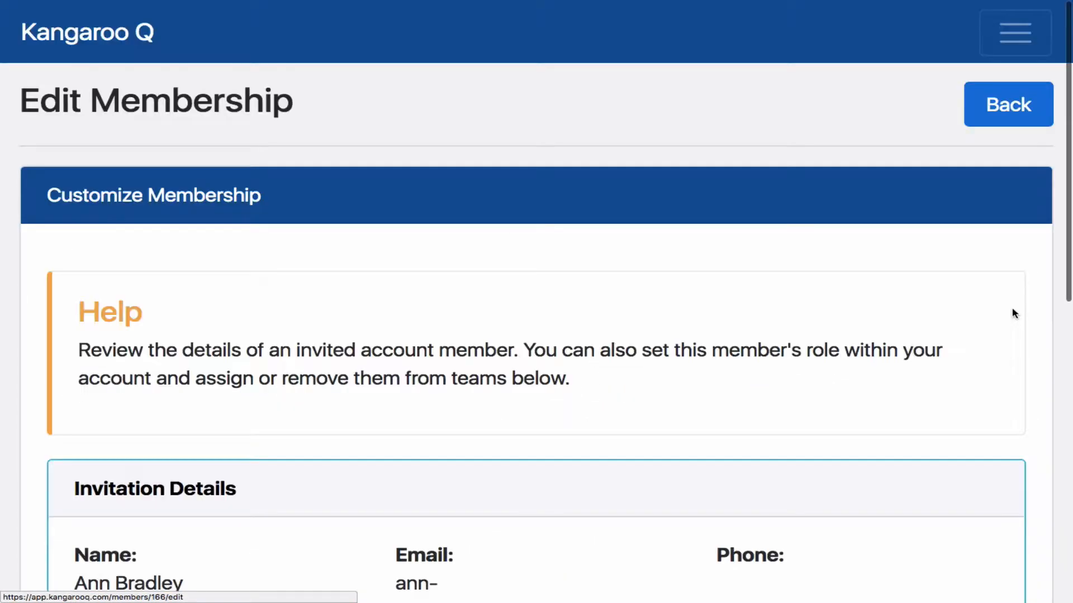
scroll(830, 304, "down", 1)
scroll(829, 306, "down", 8)
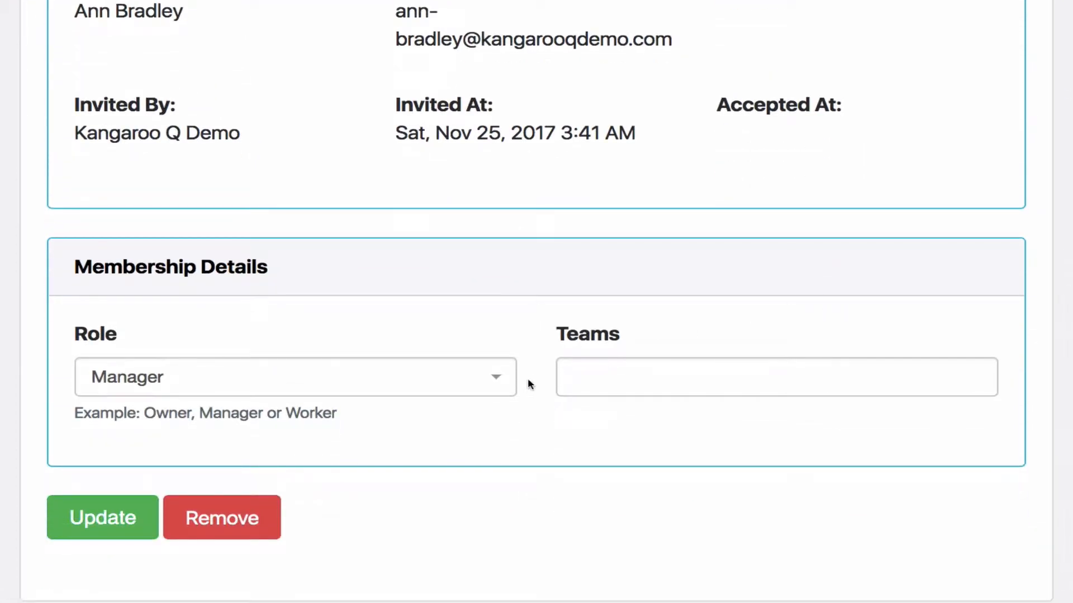
left_click(501, 378)
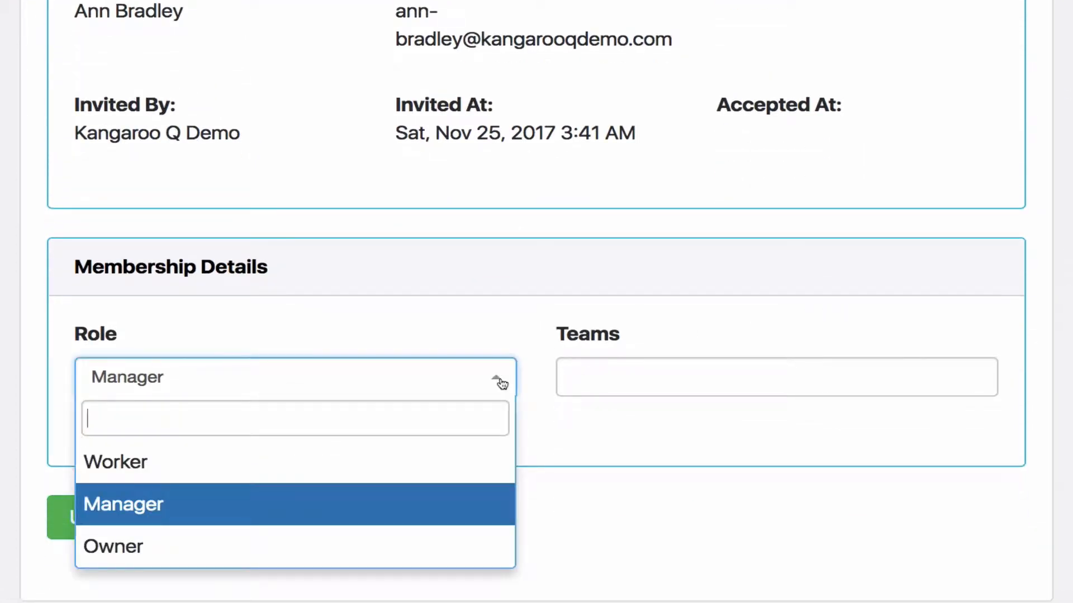
left_click(499, 380)
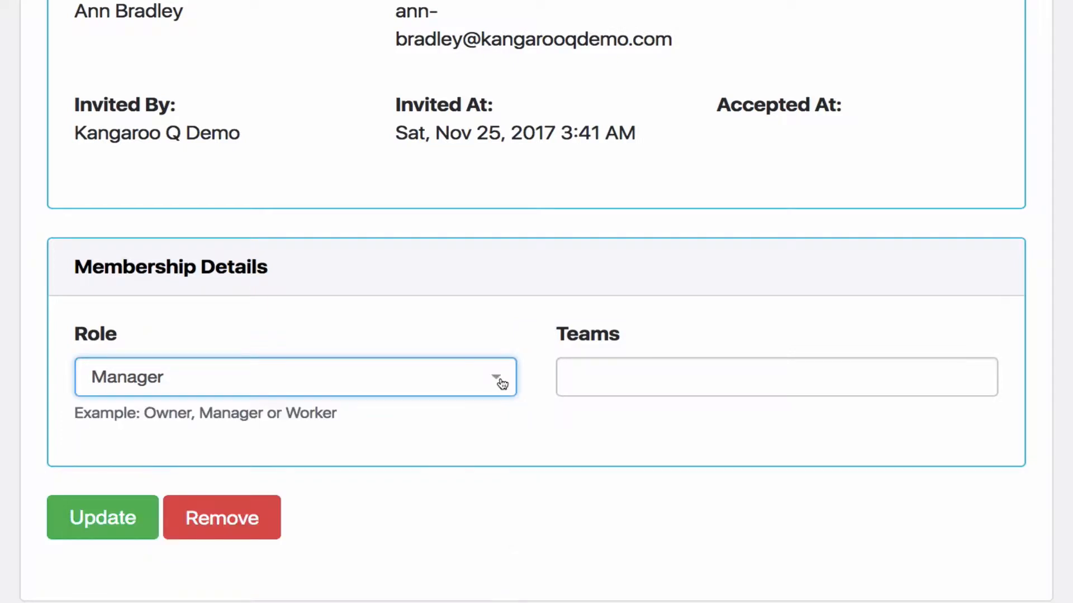
left_click(599, 386)
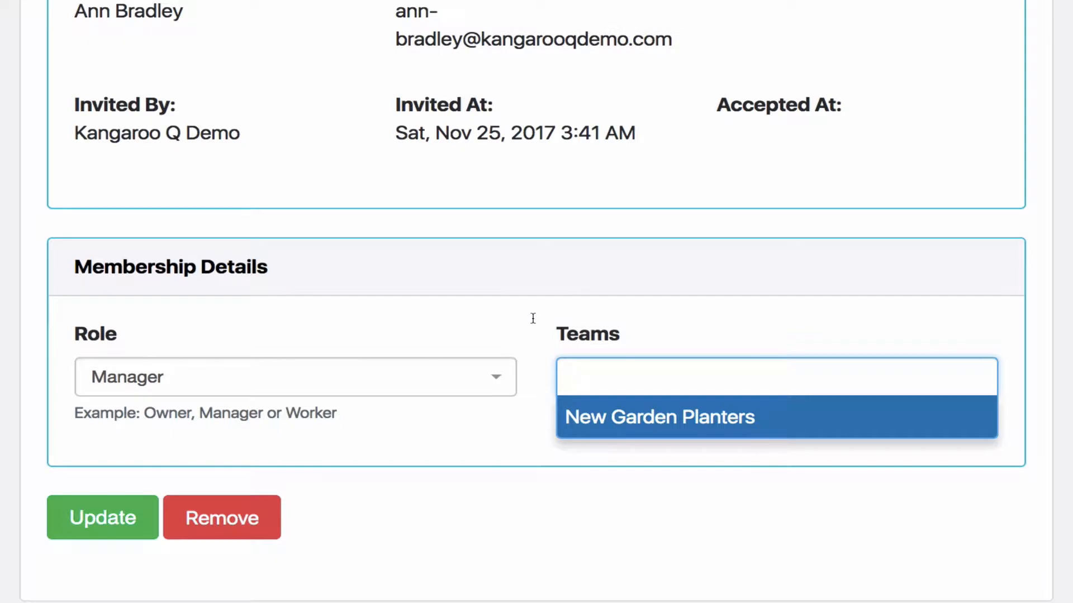
left_click(487, 314)
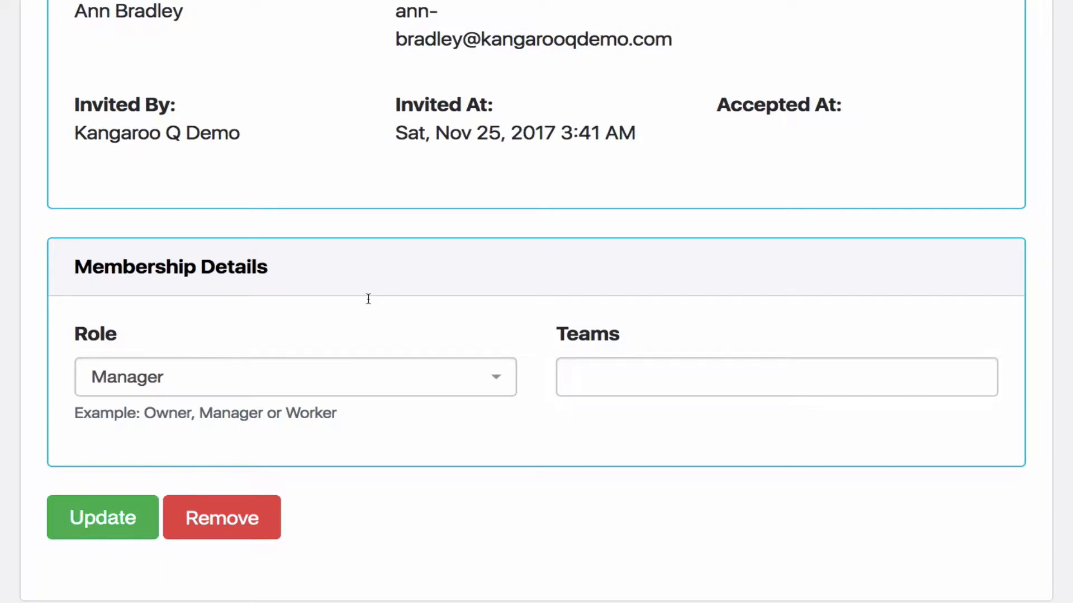
scroll(368, 298, "up", 10)
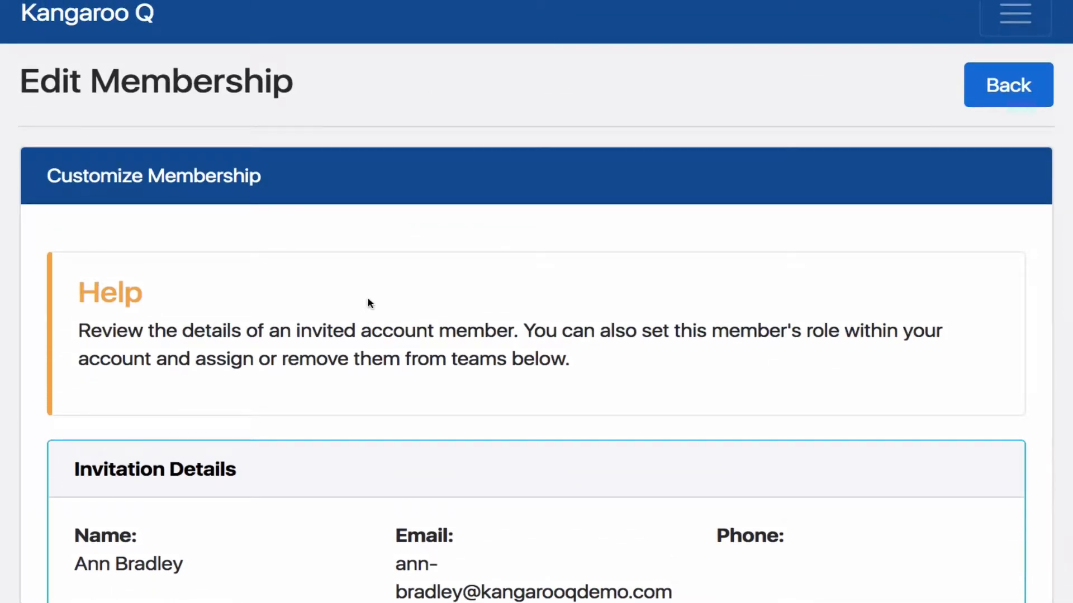
scroll(368, 303, "up", 1)
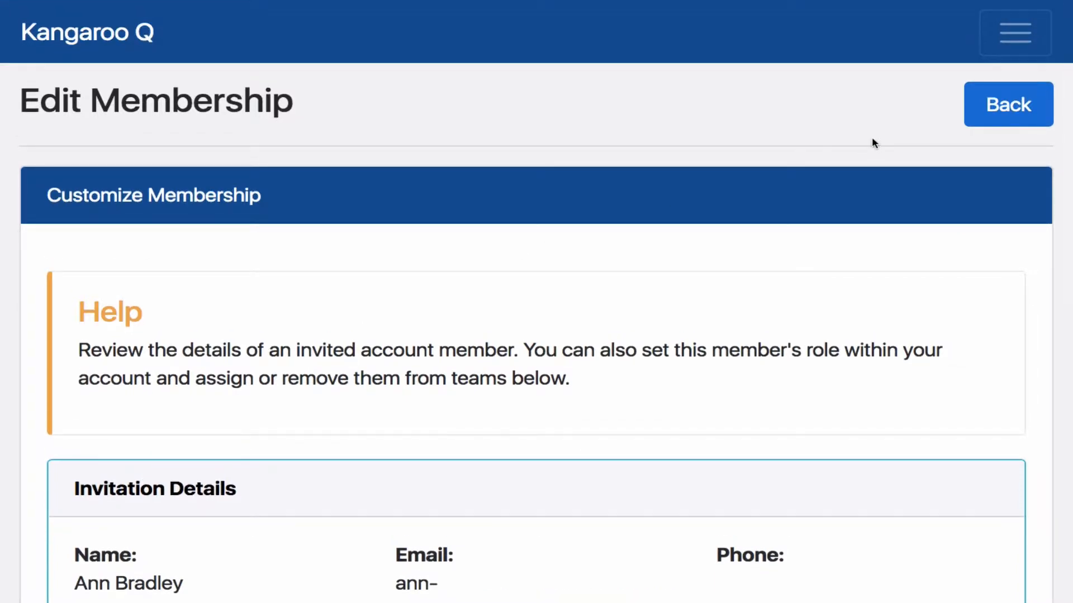
left_click(1011, 110)
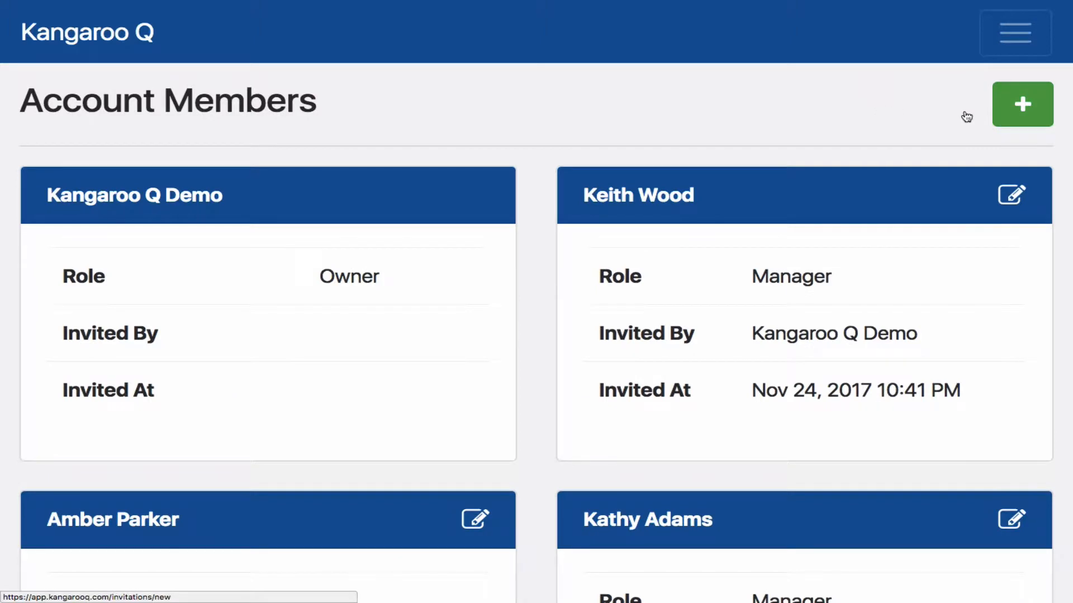
Start a new member invitation and fill in the invitee's first name, last name and e-mail
left_click(1014, 112)
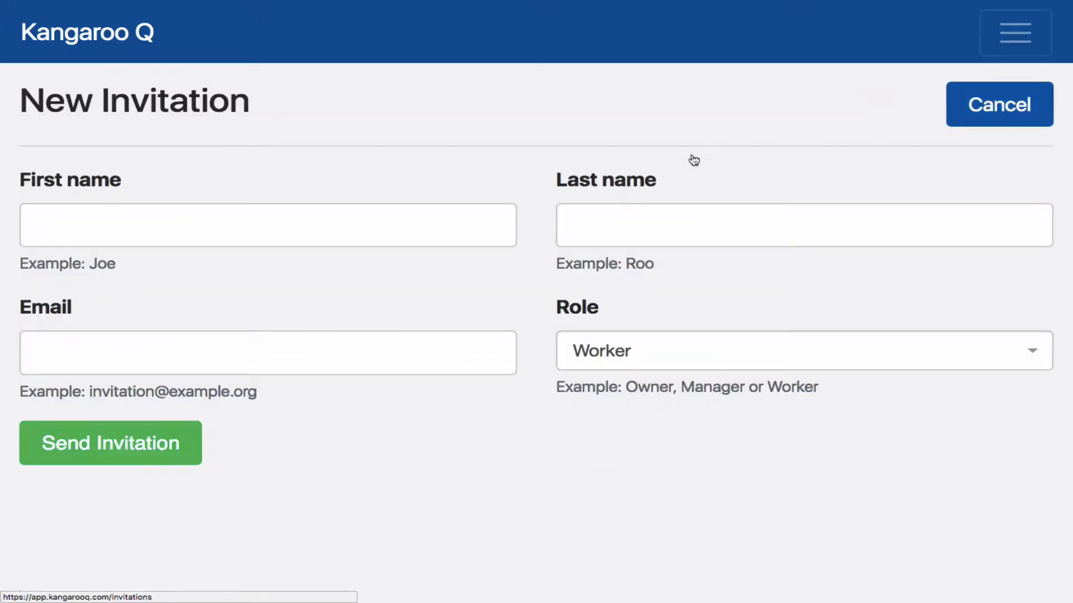
left_click(391, 227)
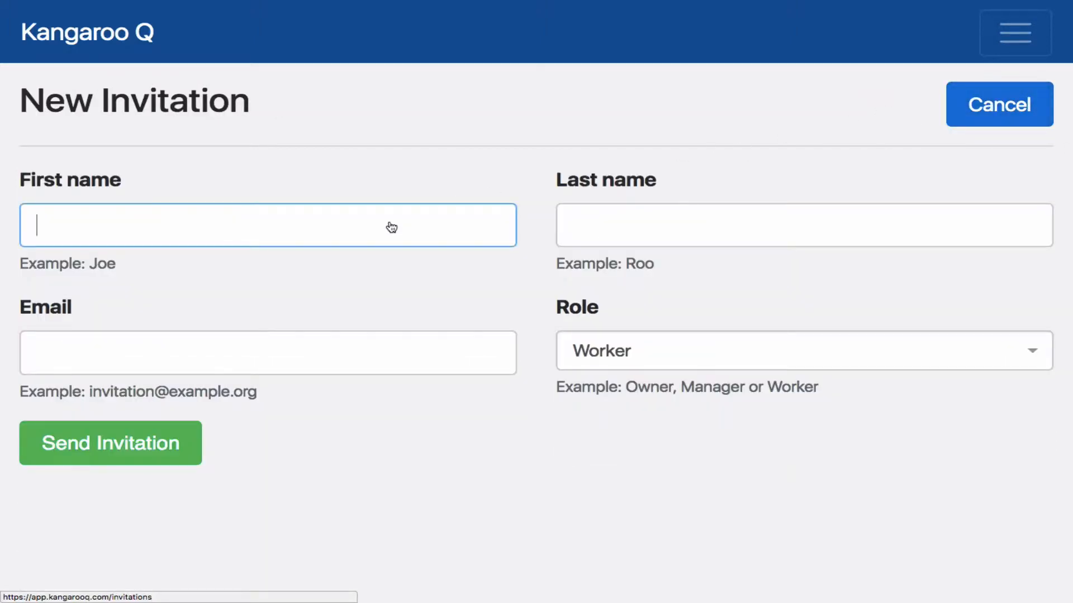
key("Tab")
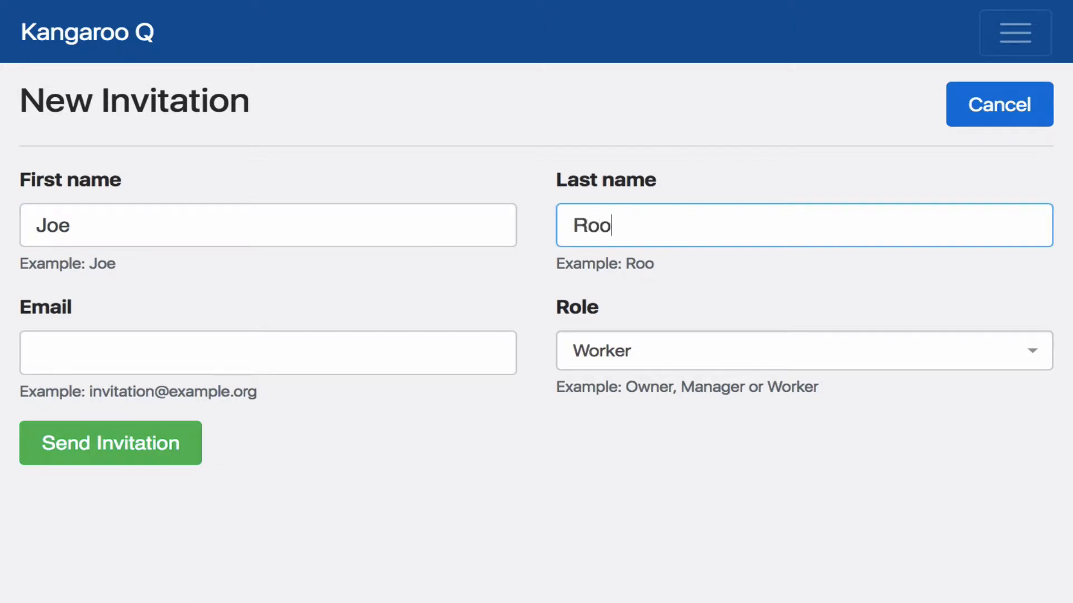
key("Tab")
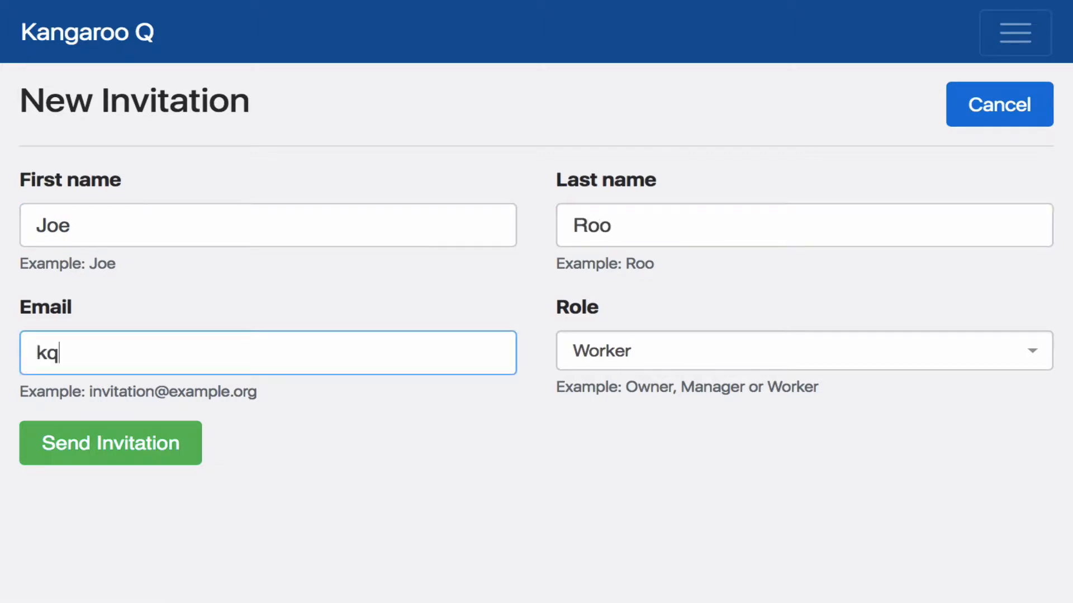
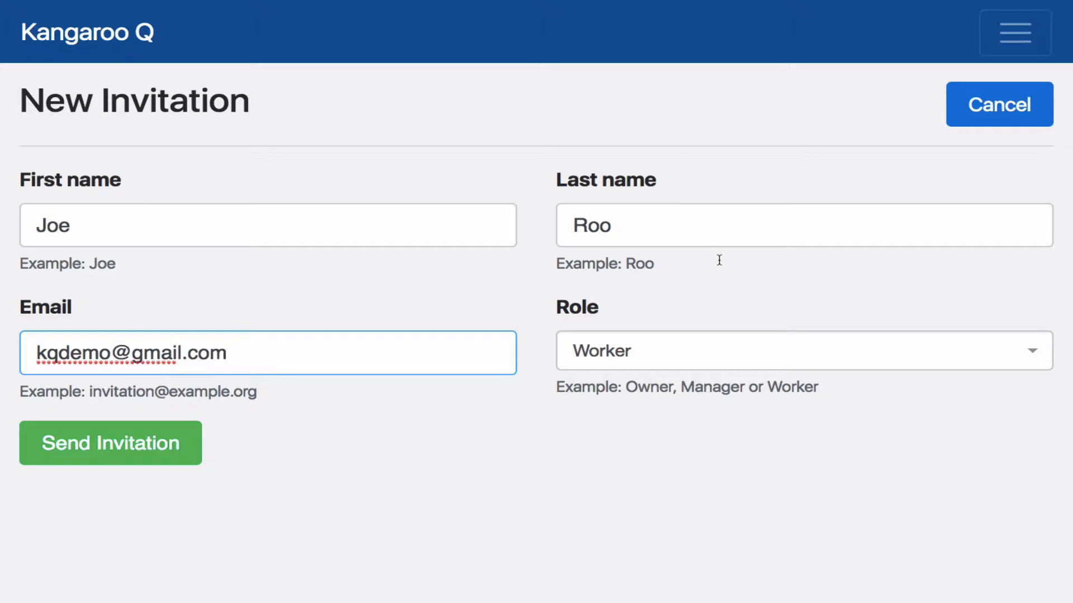
Set the invitation's role to Manager, send it, and glance through the member list
left_click(1041, 353)
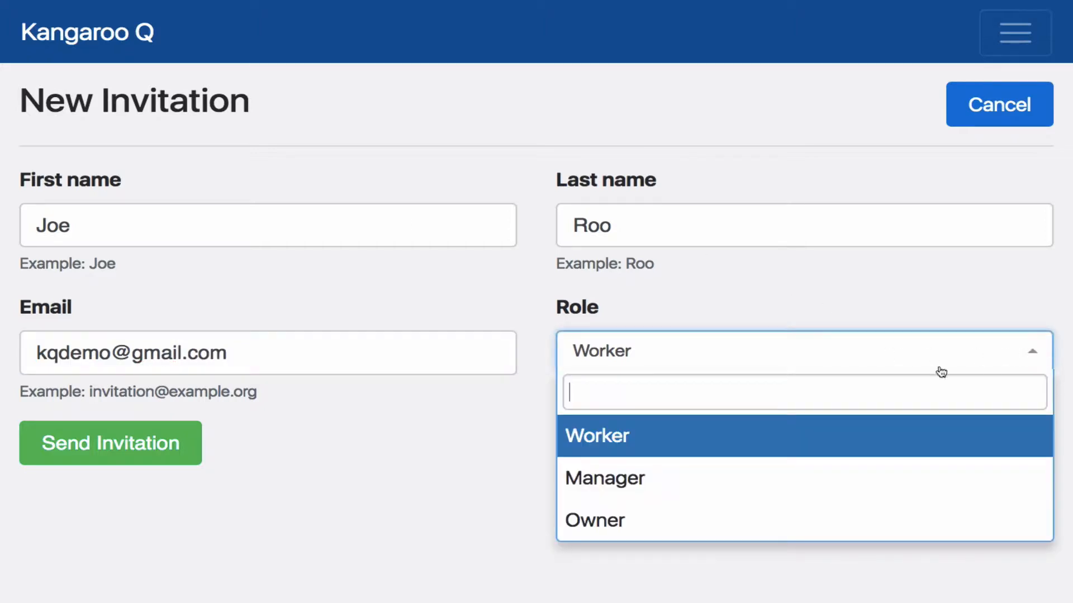
left_click(648, 486)
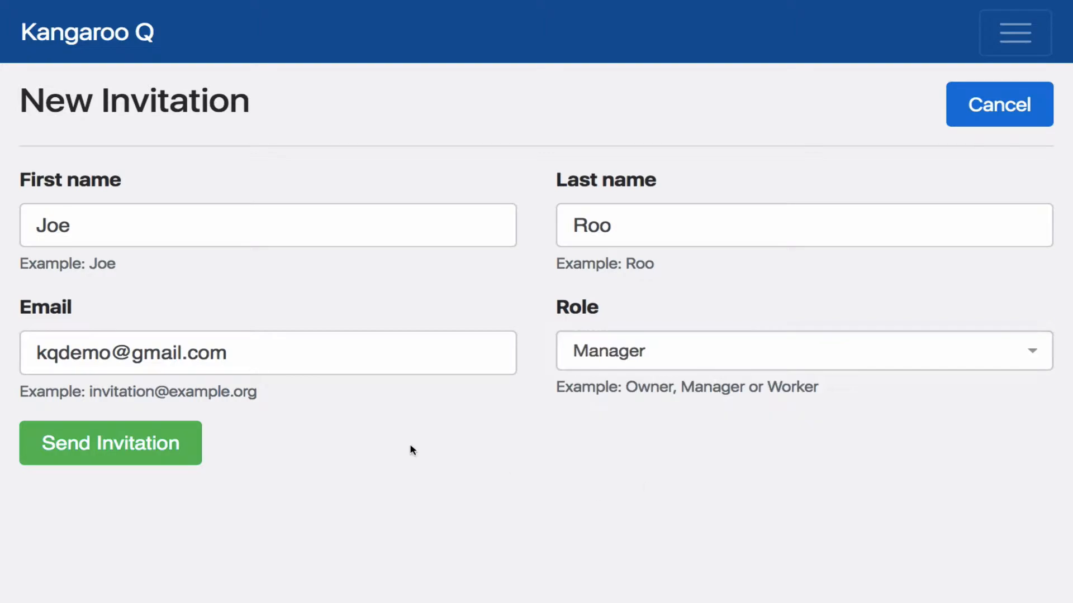
left_click(158, 445)
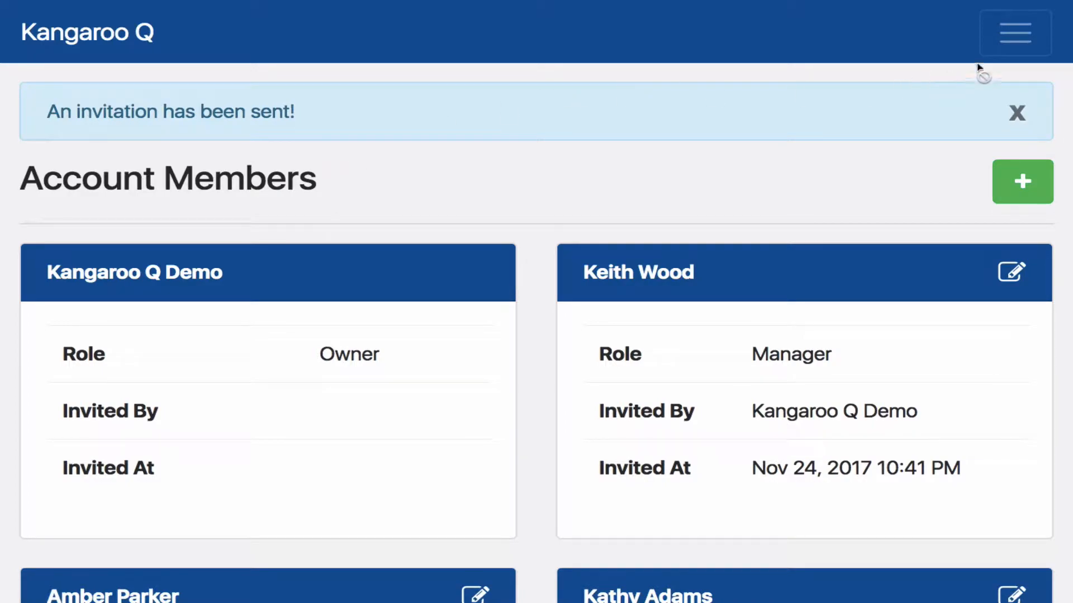
scroll(771, 239, "down", 15)
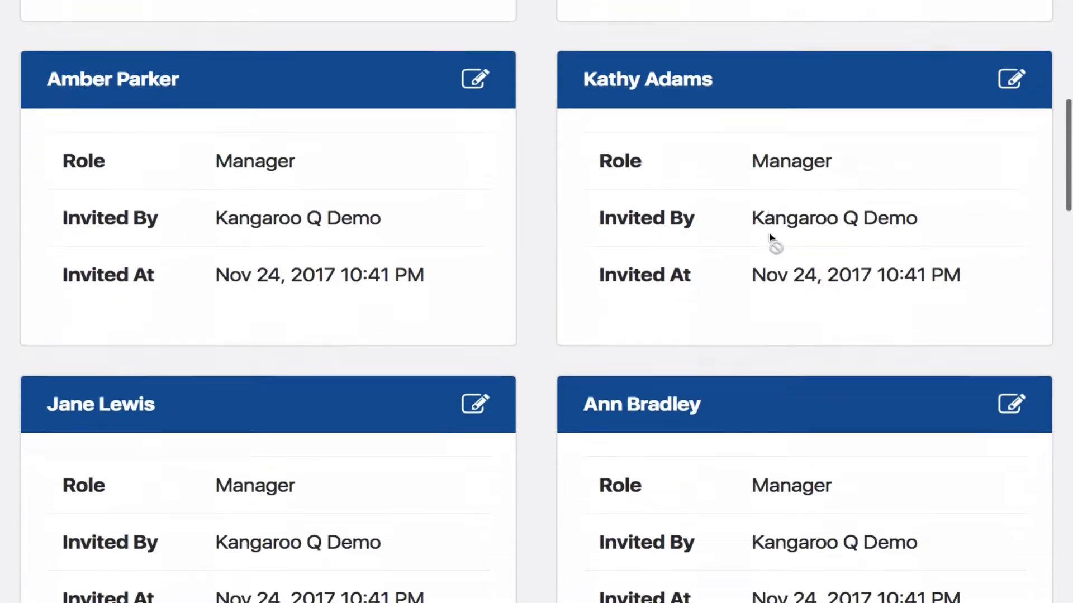
scroll(772, 240, "up", 12)
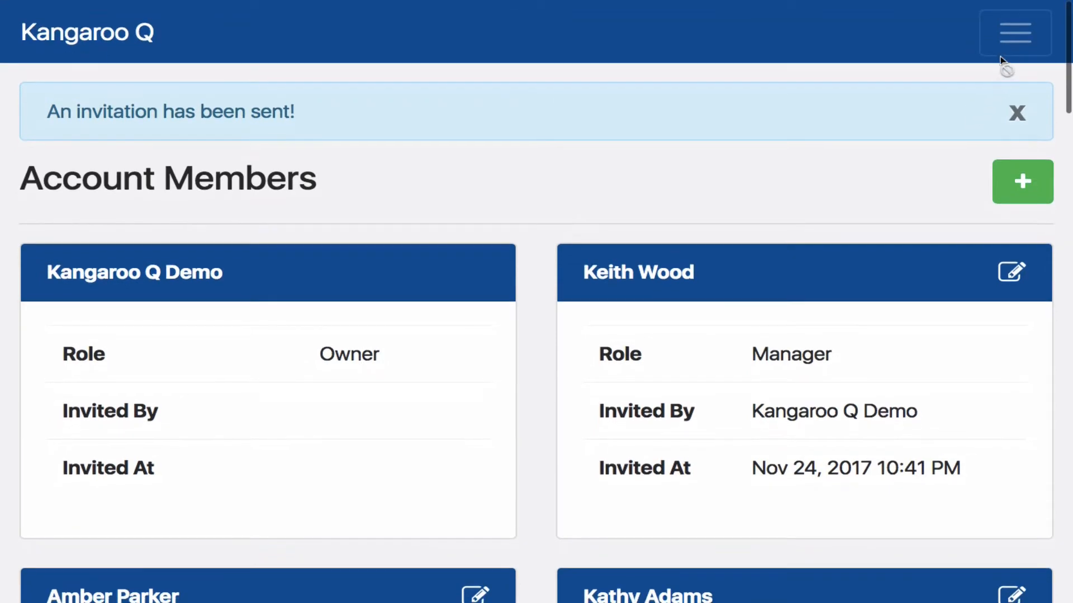
Go to the workflows list and open the steps of the Plant a Garden workflow
left_click(1012, 35)
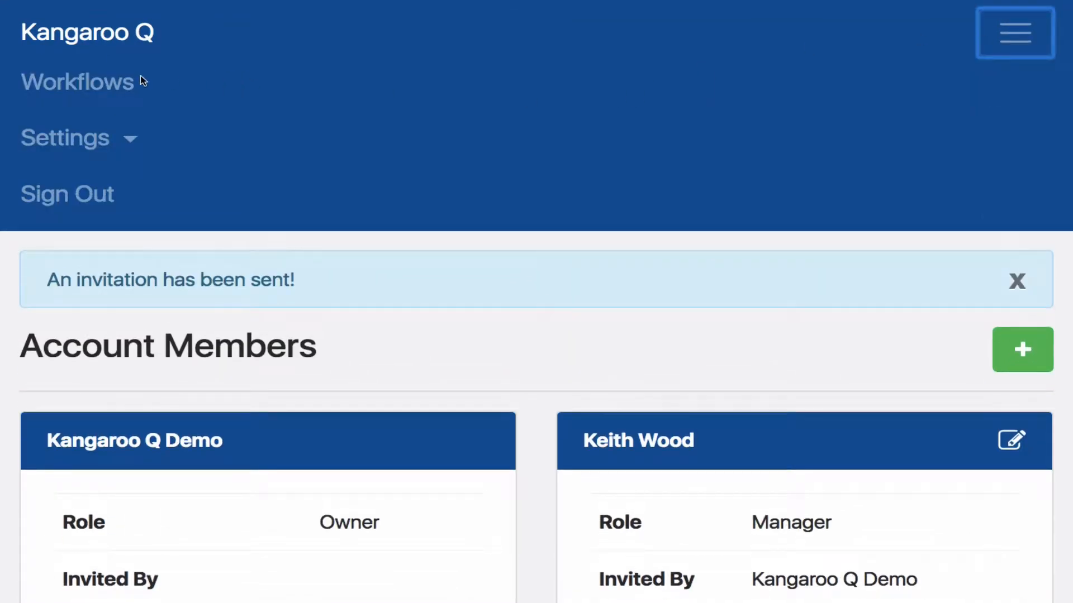
left_click(109, 84)
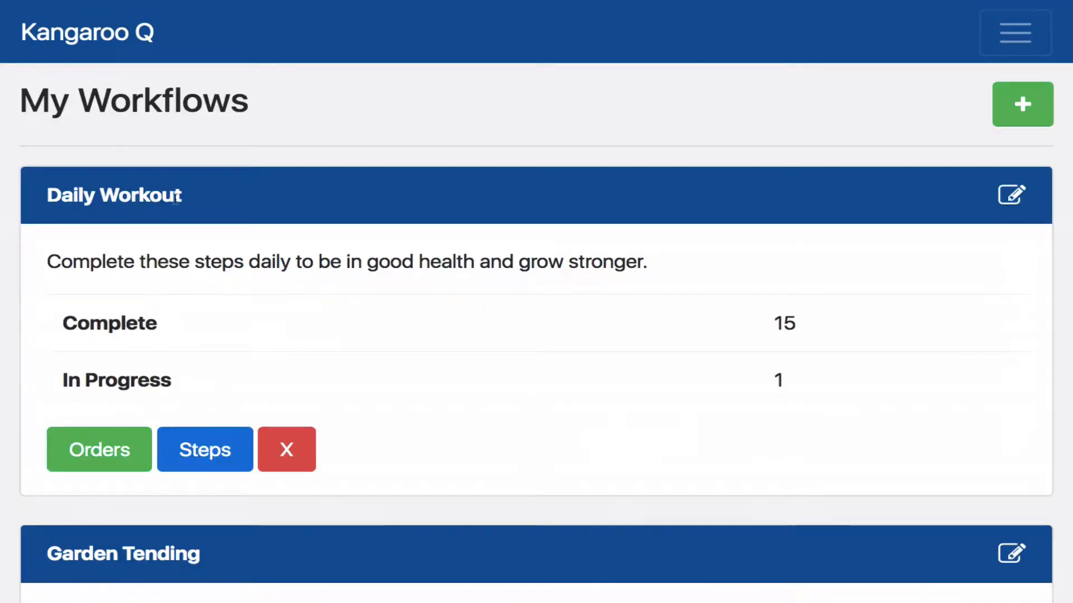
scroll(203, 311, "down", 15)
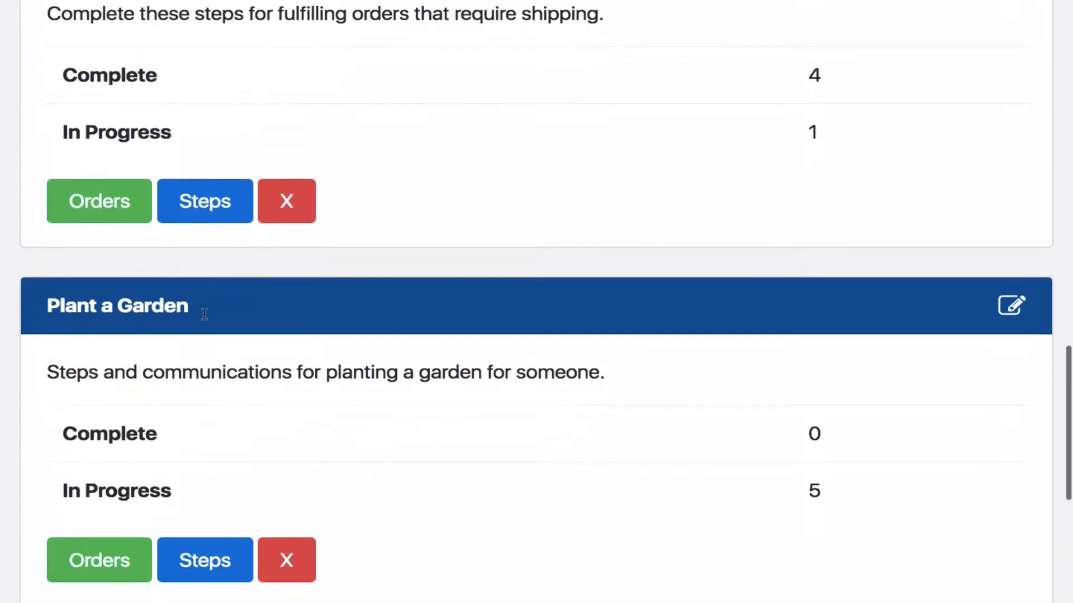
scroll(205, 315, "down", 1)
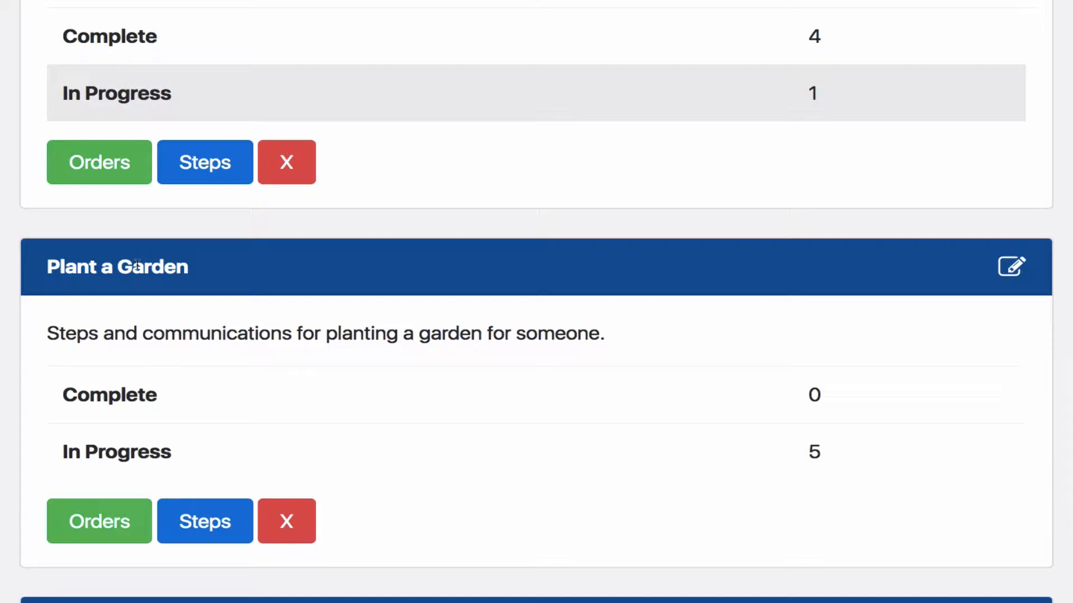
left_click(198, 515)
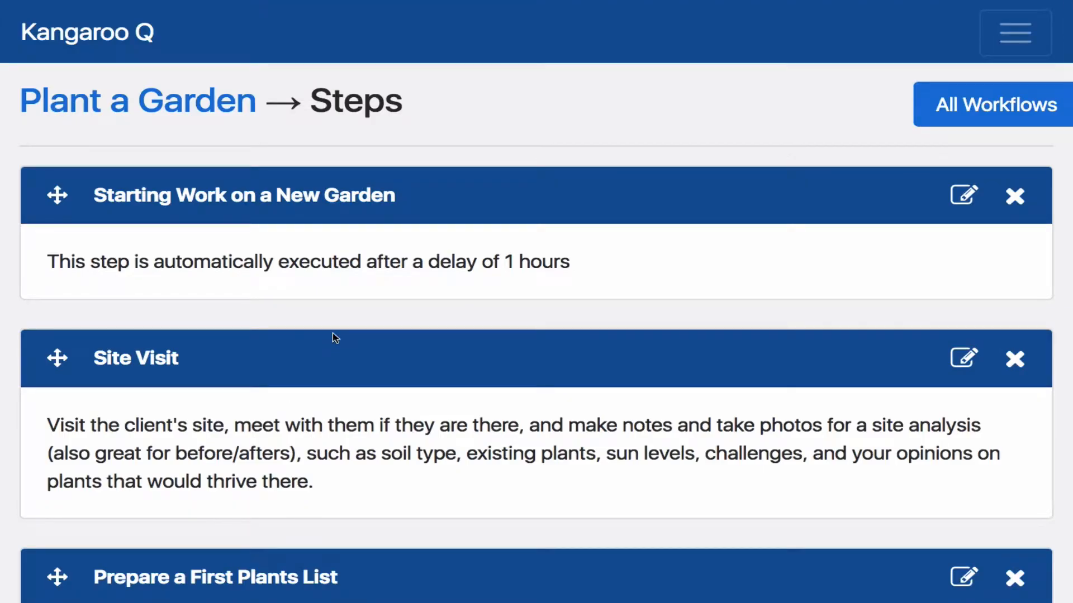
Read through the Plant a Garden steps from Site Visit to Proposed Garden Area for Your Site
scroll(333, 336, "down", 5)
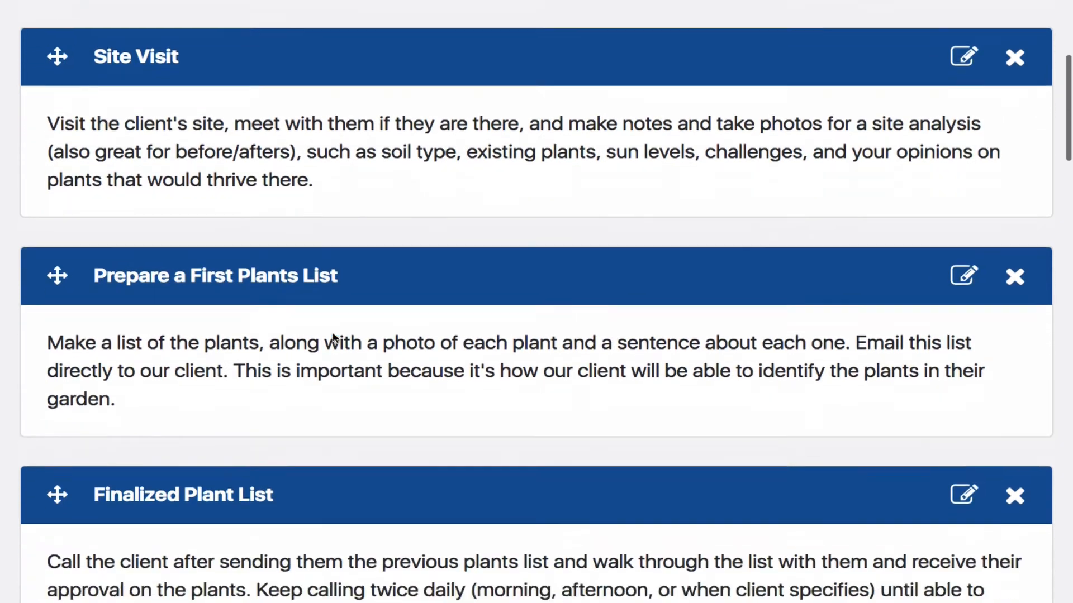
scroll(333, 335, "down", 3)
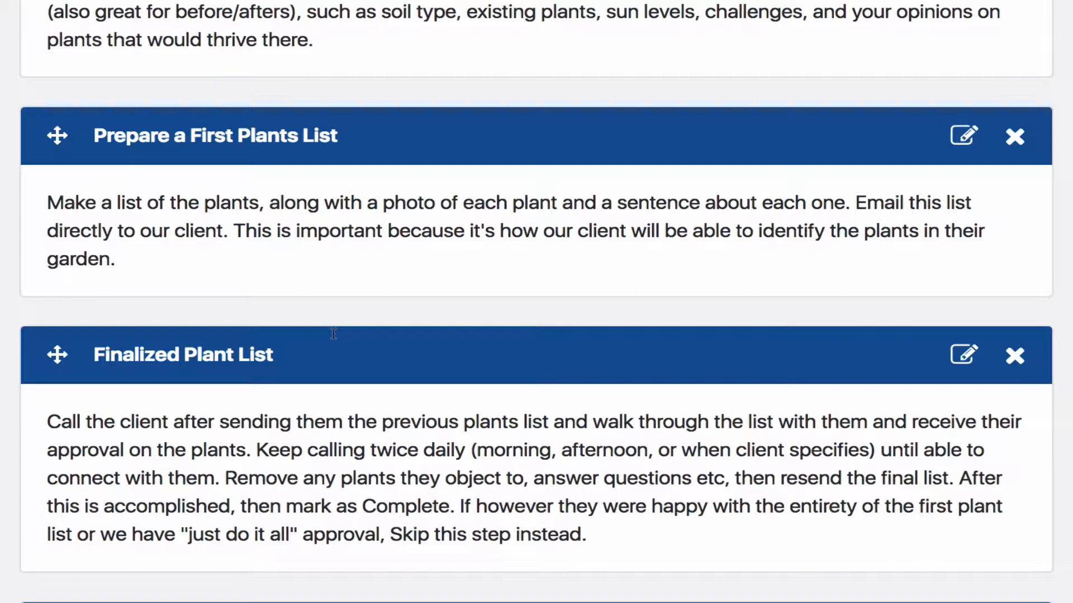
scroll(333, 333, "down", 1)
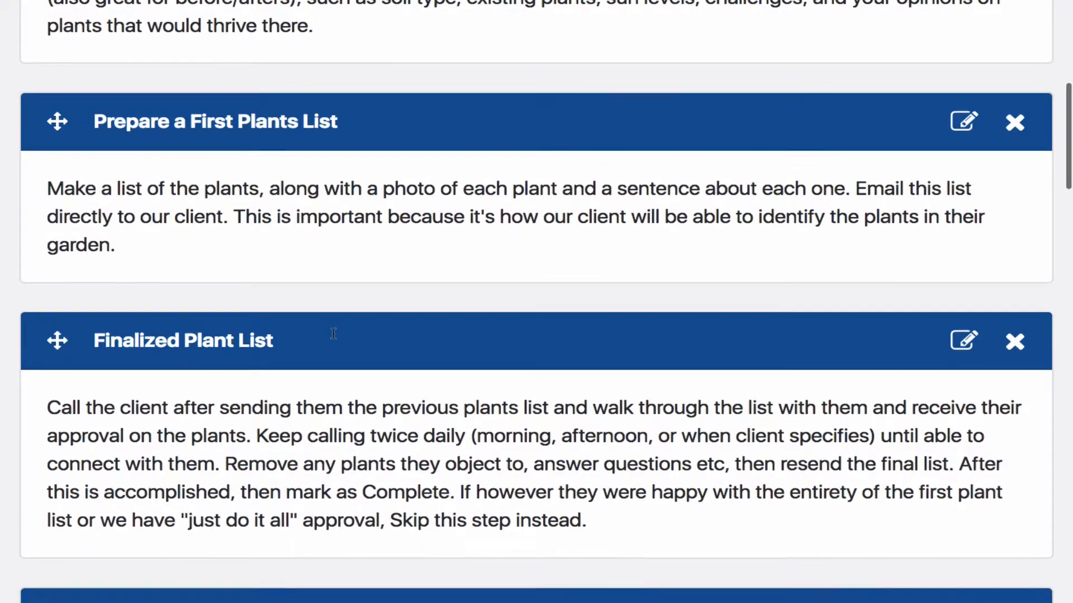
scroll(333, 333, "down", 4)
scroll(333, 338, "down", 1)
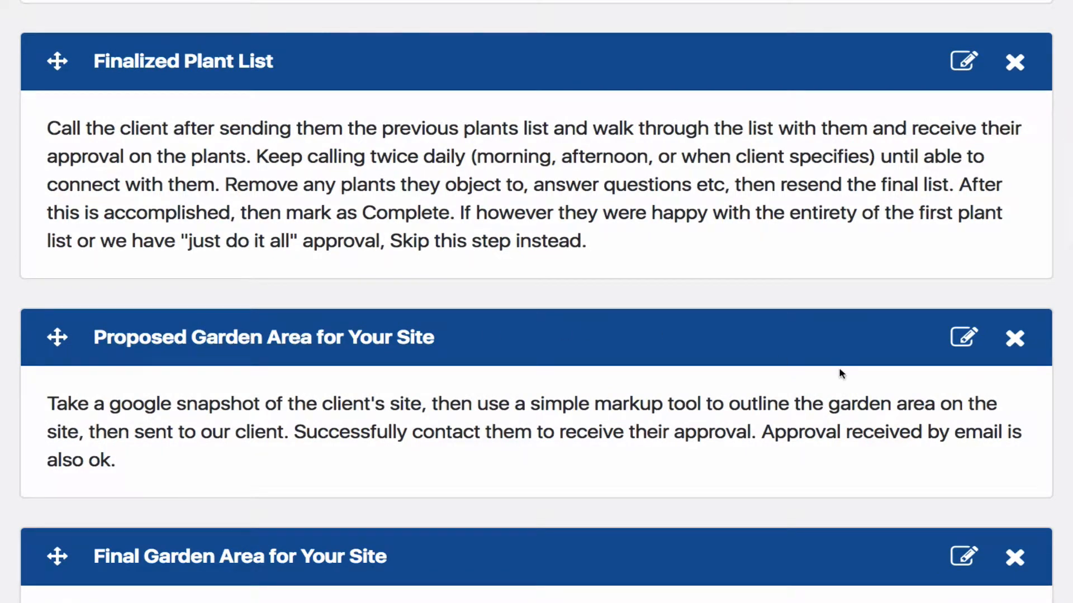
Open the Proposed Garden Area for Your Site step for customizing, review its name, purpose and instructions, and return to the step options
left_click(965, 340)
scroll(761, 319, "down", 1)
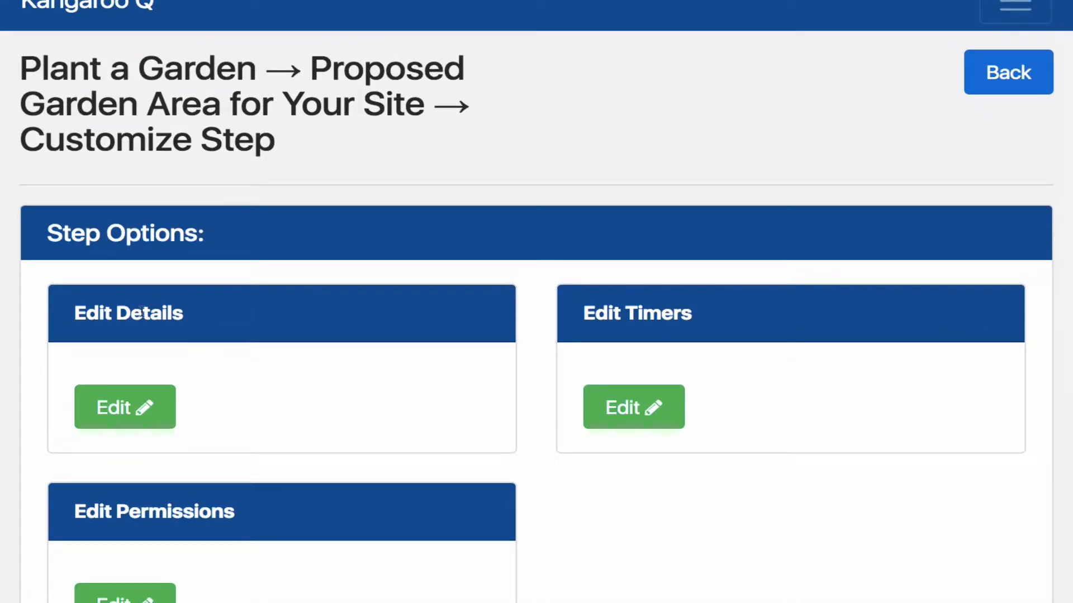
left_click(127, 405)
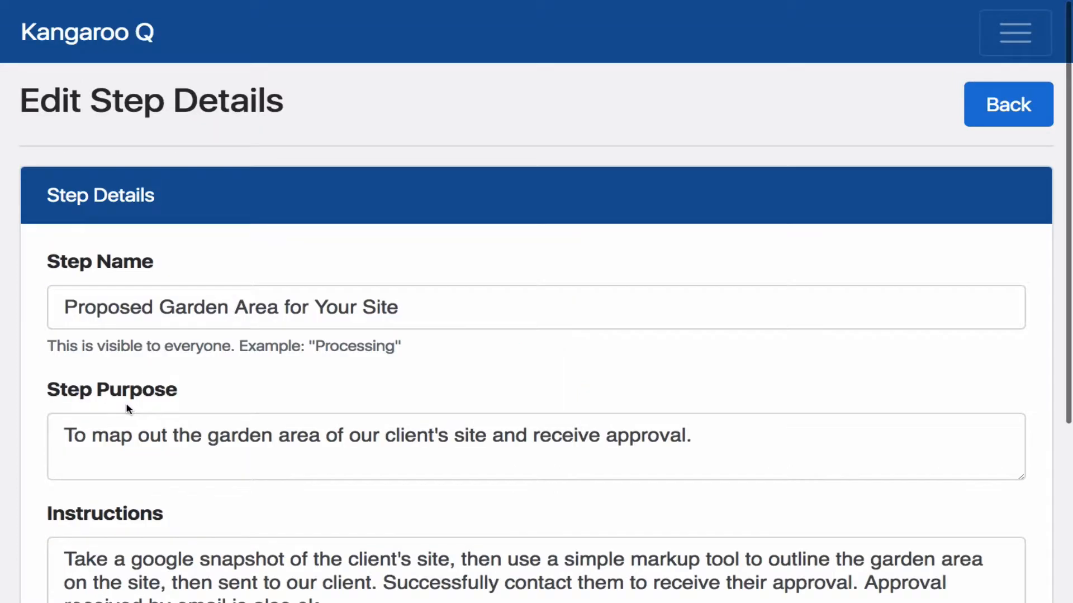
scroll(263, 371, "down", 2)
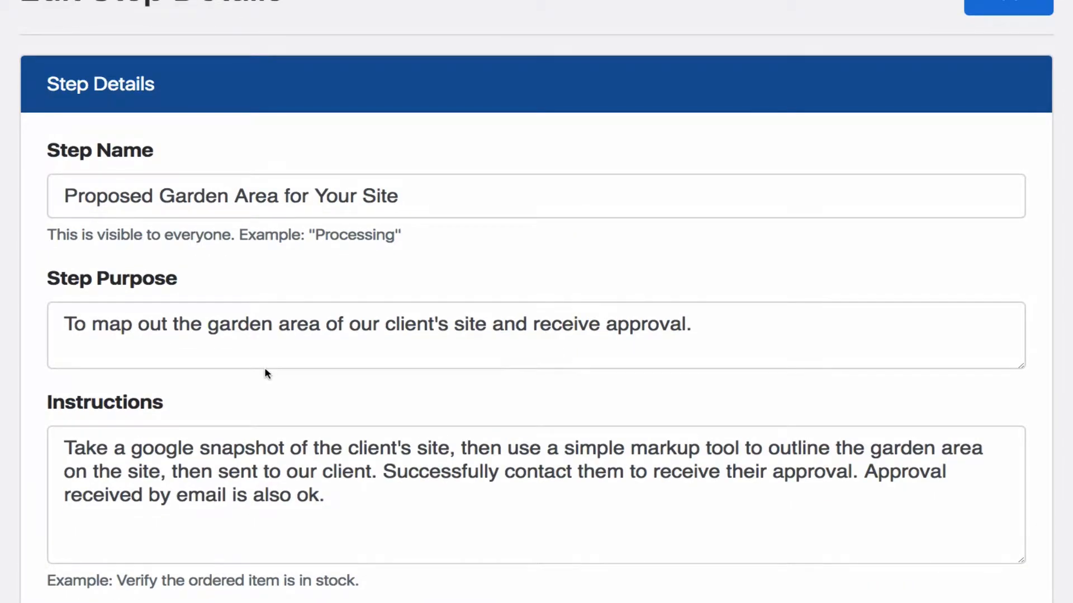
scroll(268, 371, "up", 2)
left_click(999, 105)
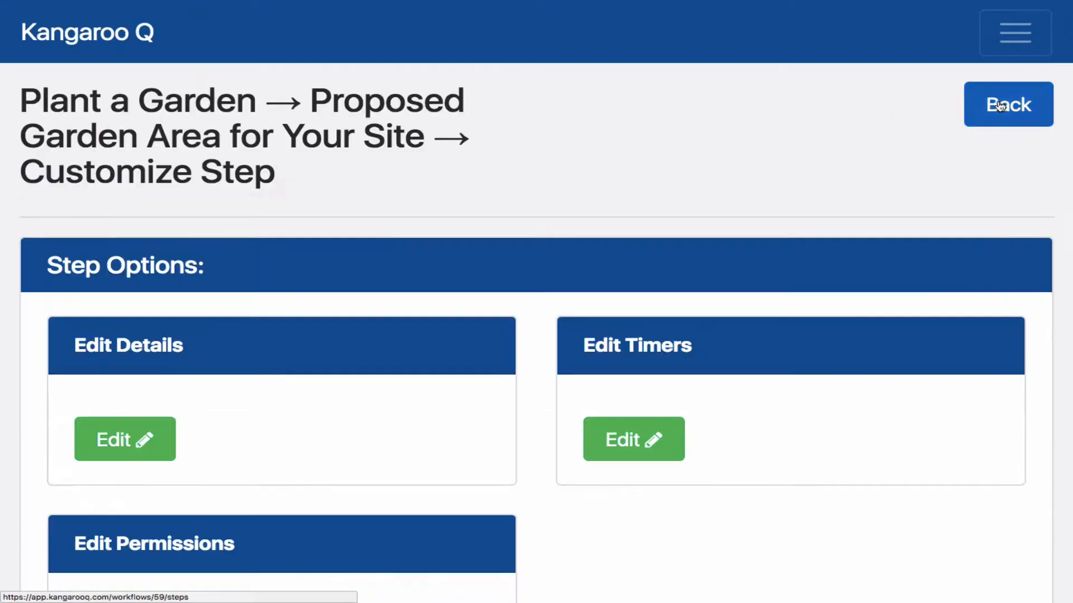
Review the step's Waiting Timer and Past Due Timer settings, and return to the step options
left_click(627, 441)
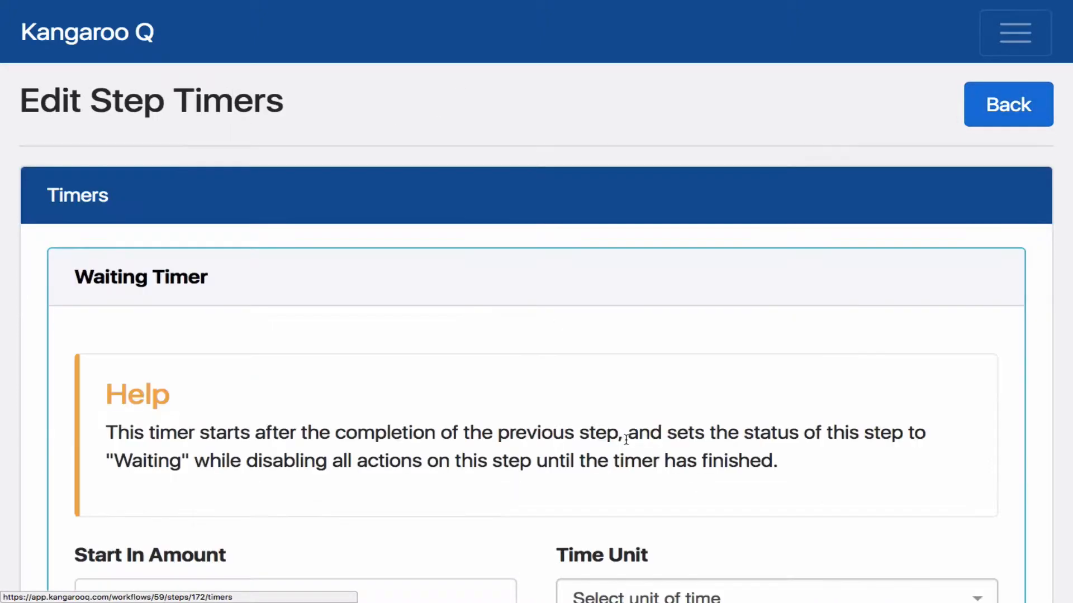
scroll(627, 439, "down", 10)
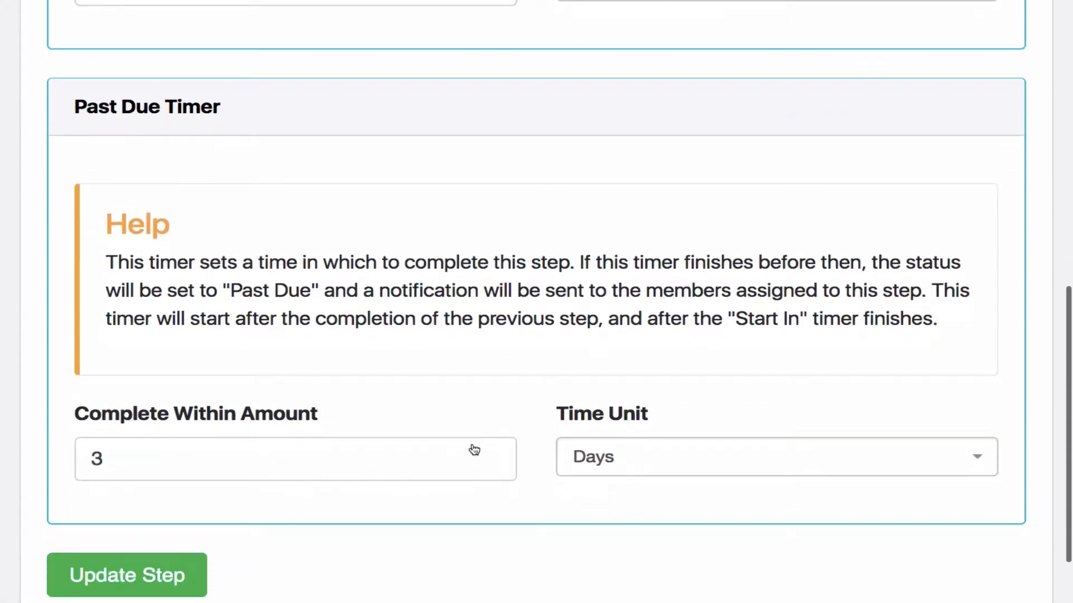
scroll(522, 396, "up", 1)
scroll(521, 396, "up", 10)
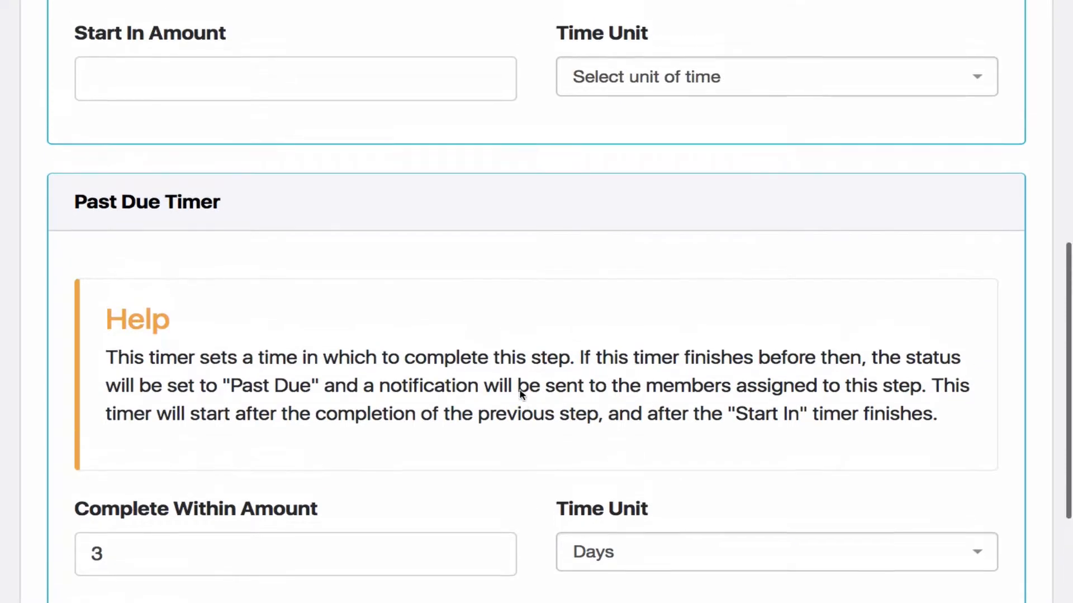
scroll(547, 346, "up", 2)
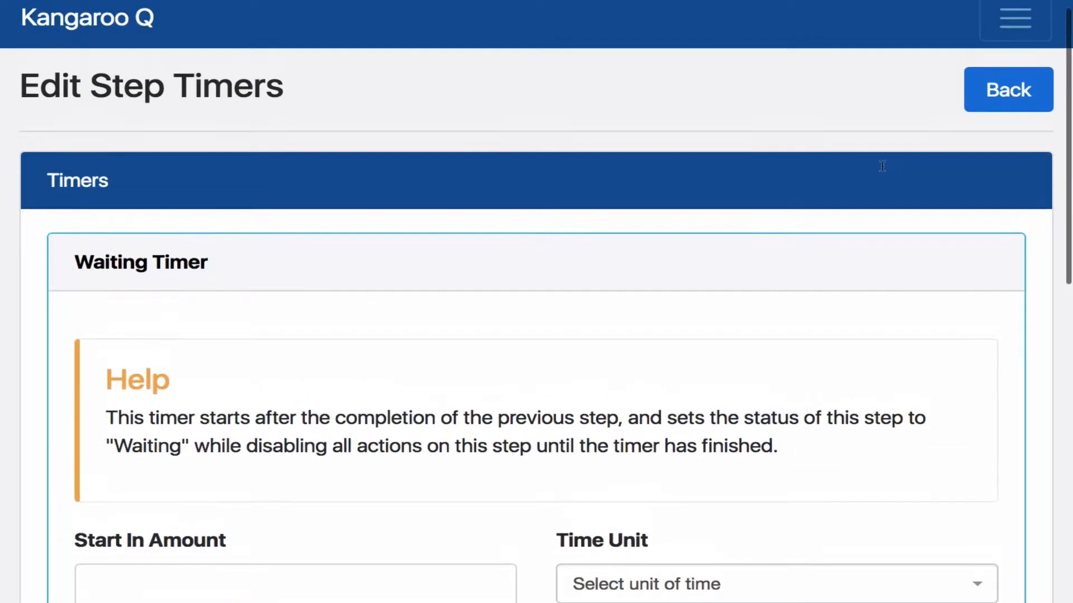
left_click(1002, 84)
Open the Instructions Text Message from the When Step is Ready actions and review its recipients and message contents
scroll(718, 220, "down", 7)
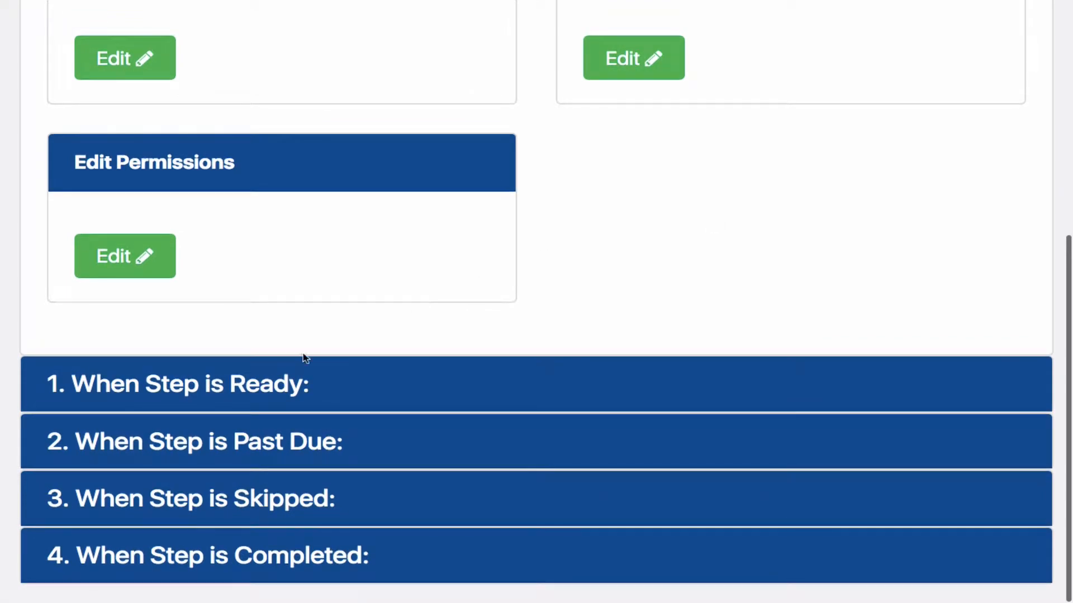
left_click(239, 384)
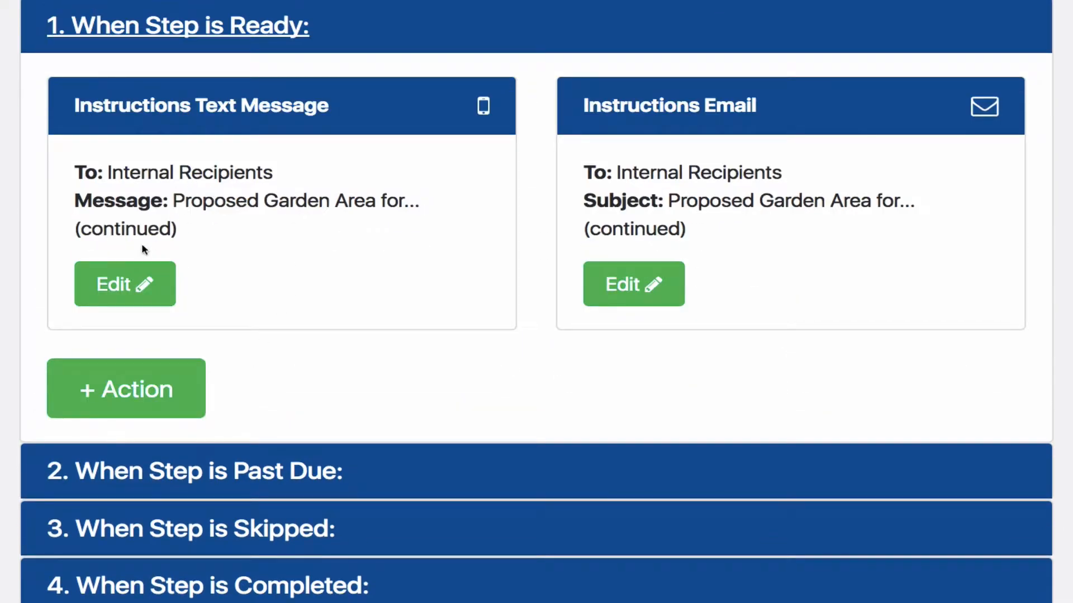
left_click(121, 285)
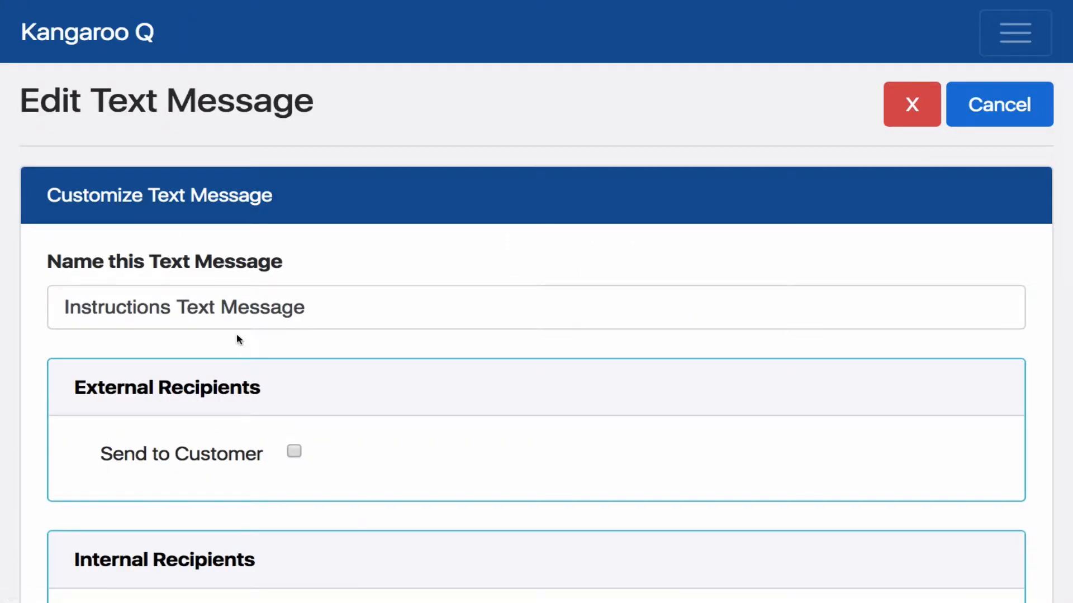
scroll(237, 339, "down", 5)
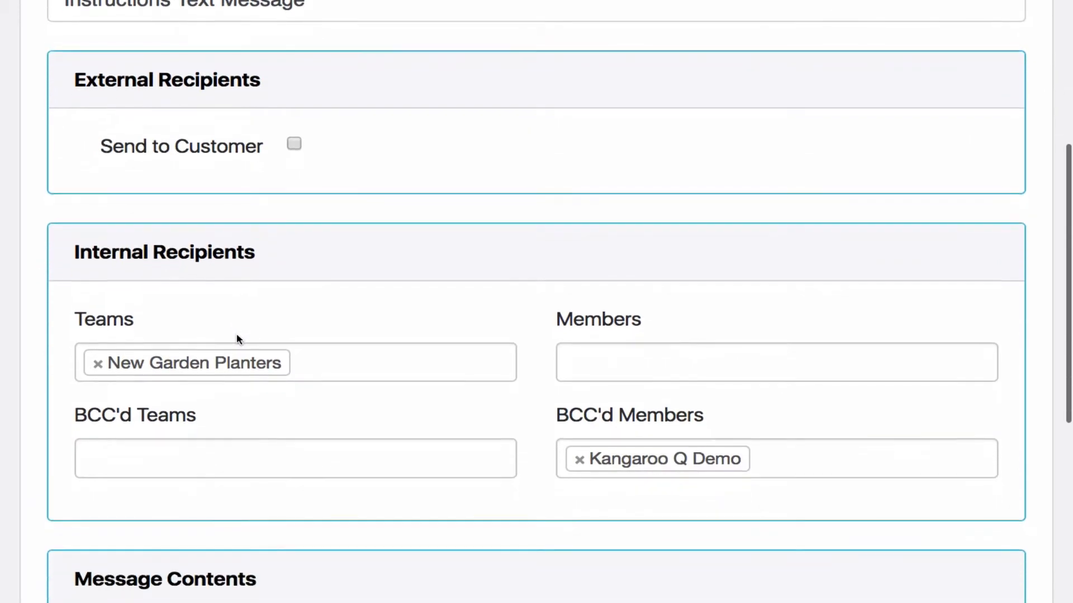
scroll(238, 339, "down", 1)
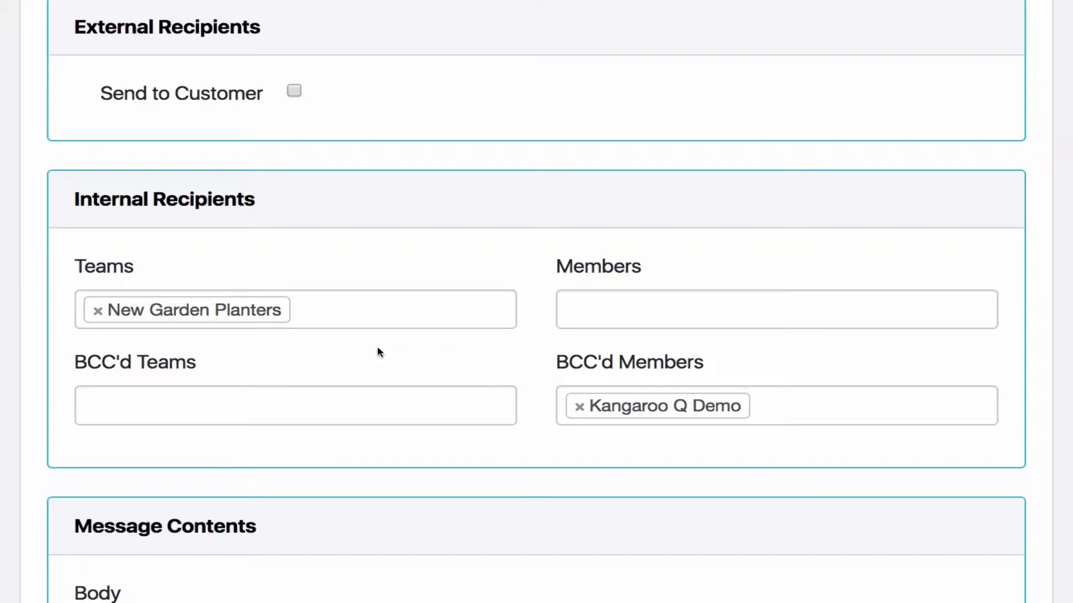
scroll(377, 347, "down", 5)
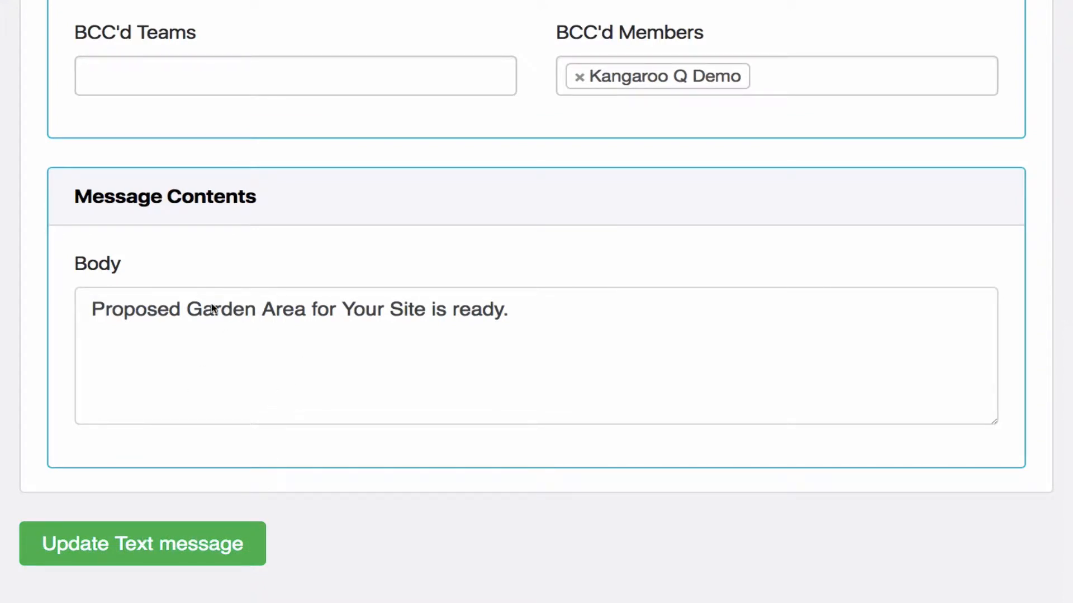
scroll(302, 311, "up", 10)
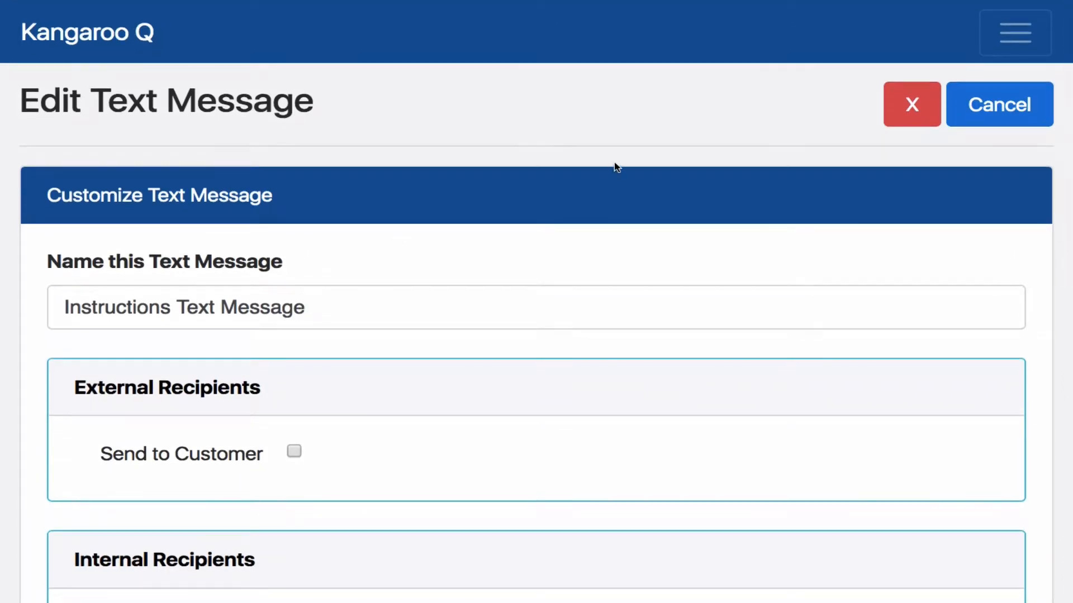
Leave the text message, open the Instructions Email to review its recipients, subject and body, and return to the step options without saving
left_click(992, 105)
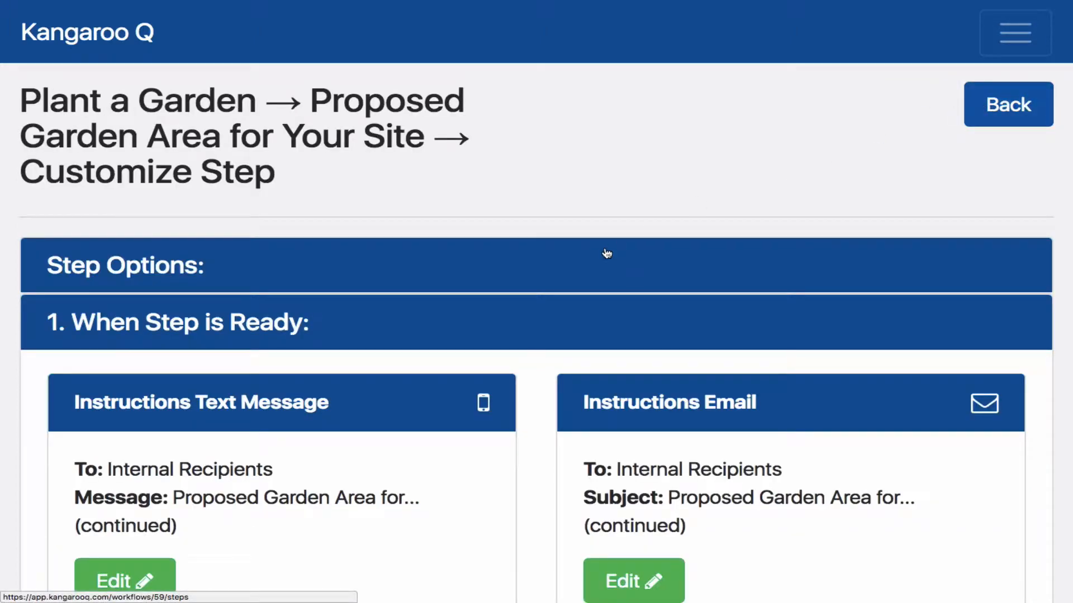
scroll(606, 251, "down", 2)
scroll(606, 252, "down", 3)
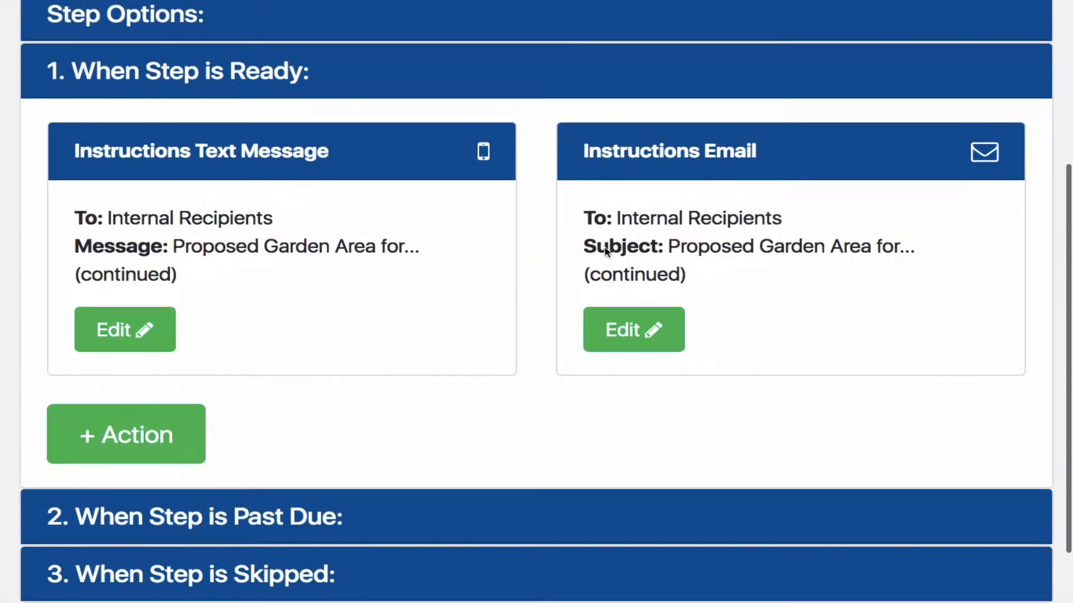
left_click(633, 326)
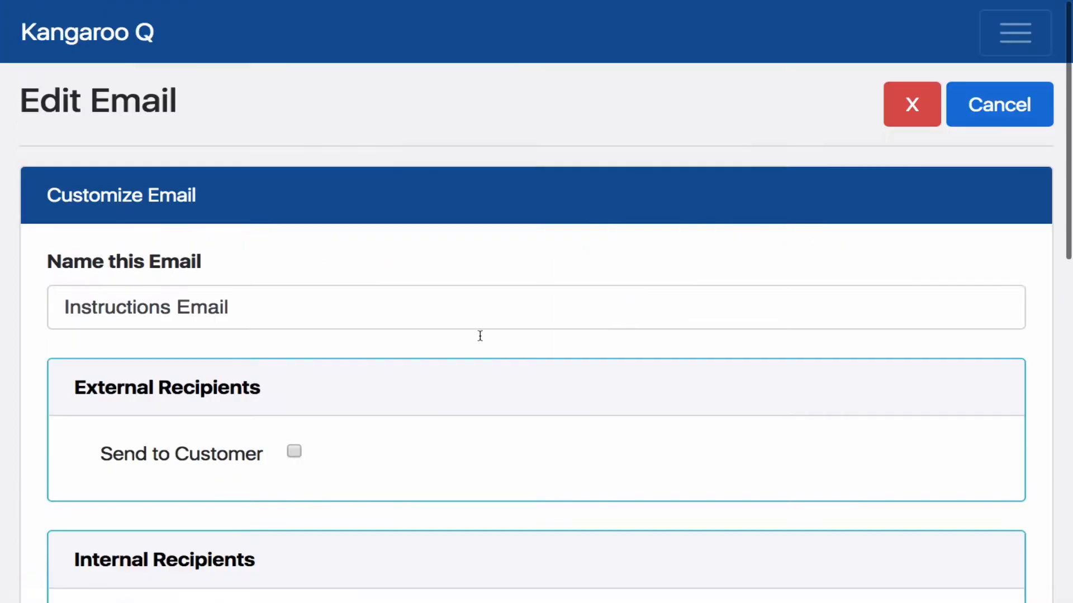
scroll(462, 343, "down", 2)
scroll(462, 343, "down", 10)
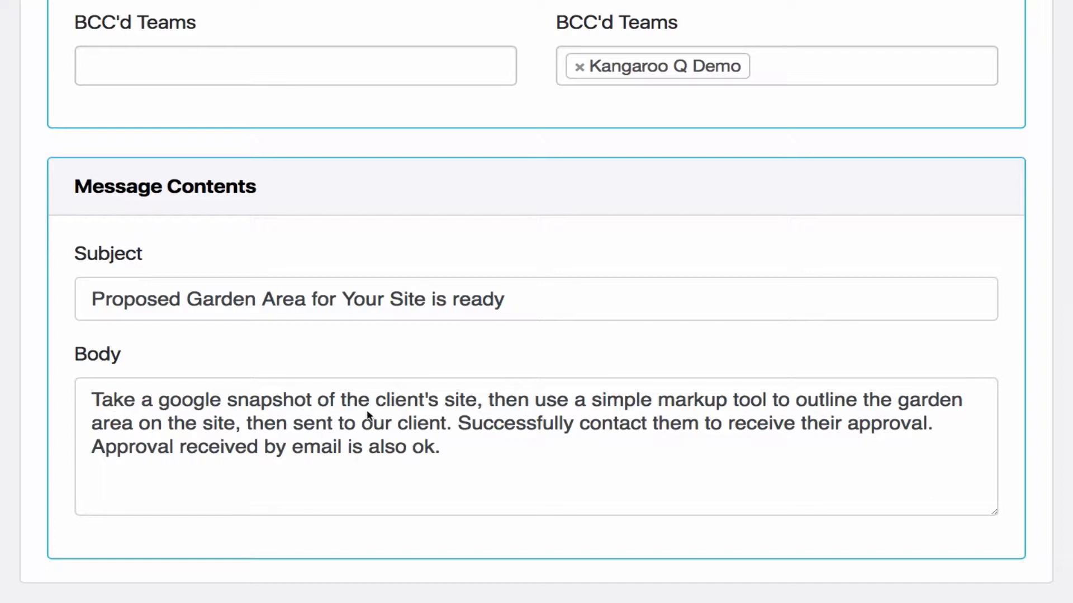
scroll(357, 429, "down", 1)
scroll(359, 429, "down", 1)
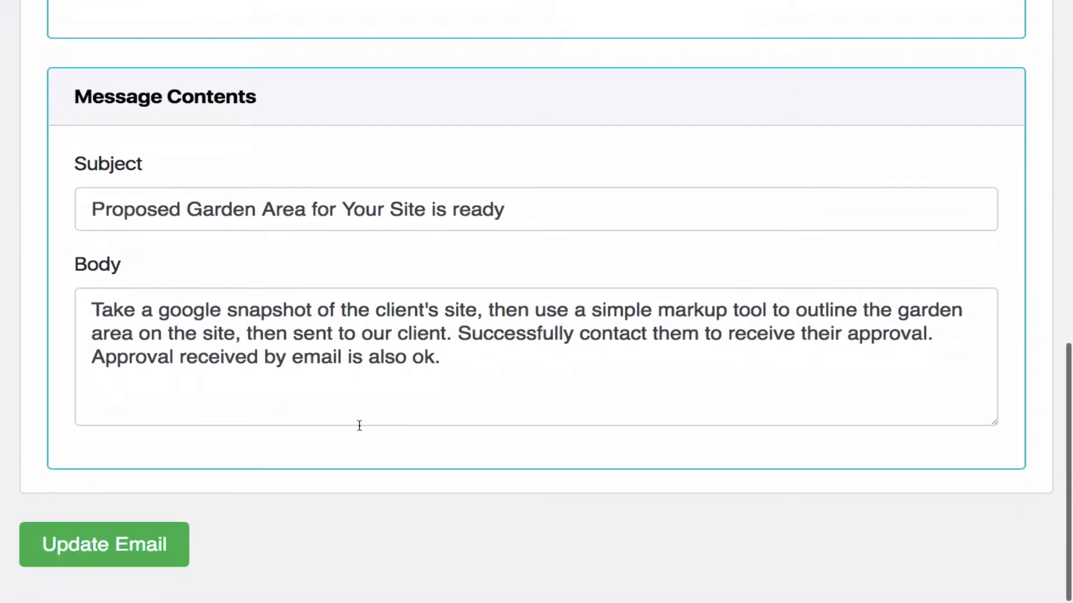
scroll(359, 424, "up", 1)
scroll(359, 429, "up", 10)
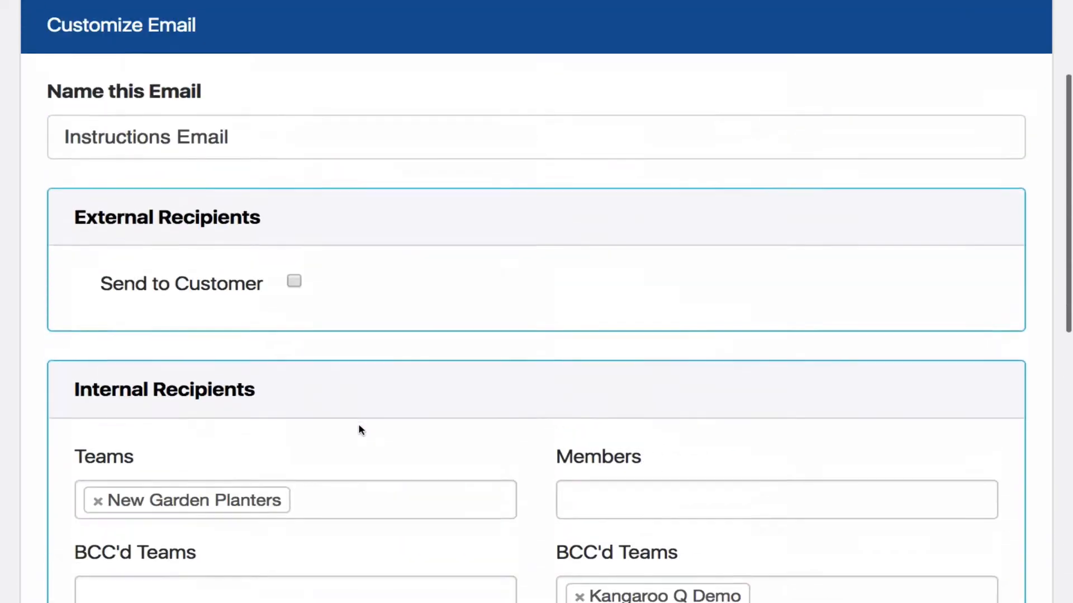
scroll(445, 298, "up", 2)
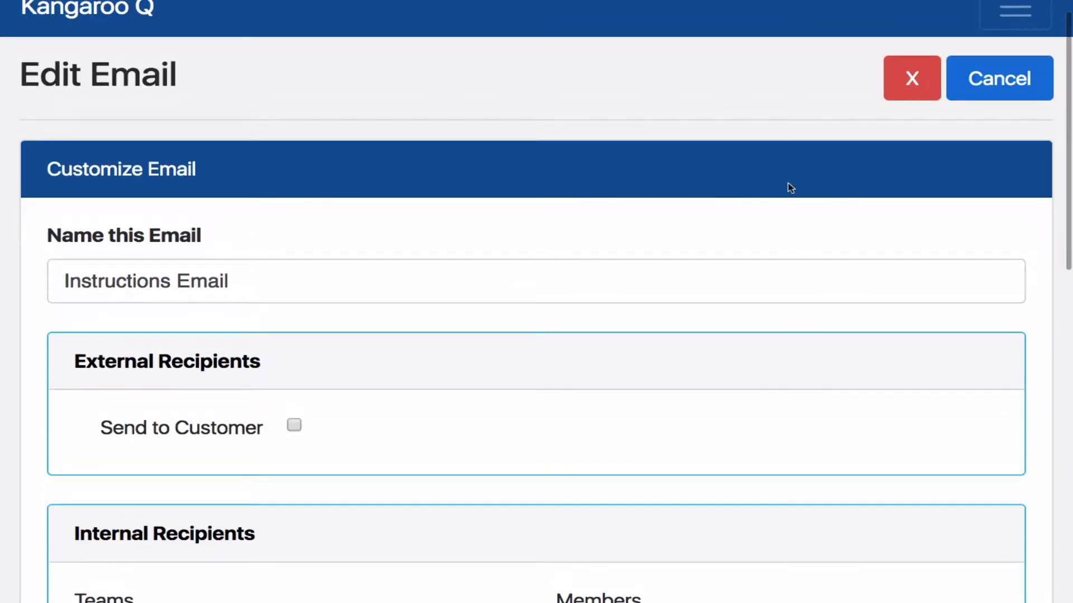
left_click(993, 81)
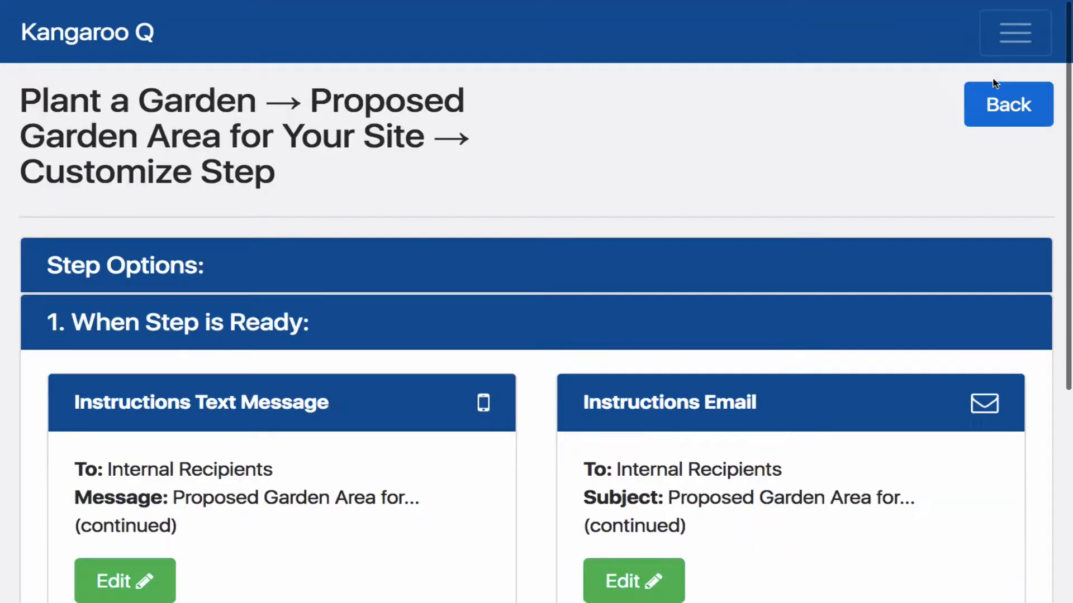
Expand the When Step is Completed actions and look over the internal and external completion messages
scroll(688, 209, "down", 6)
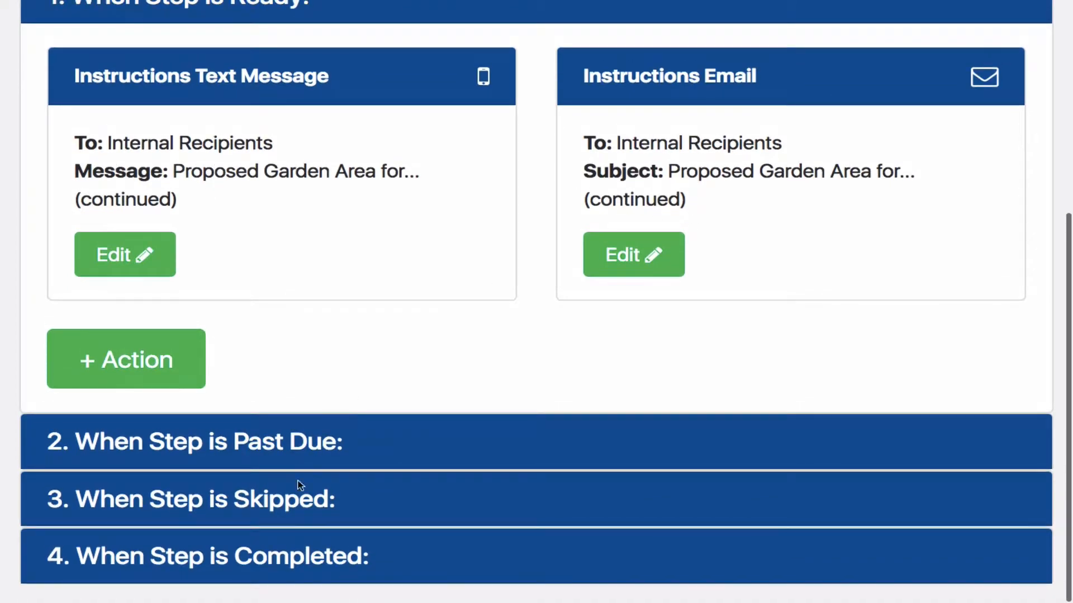
left_click(277, 562)
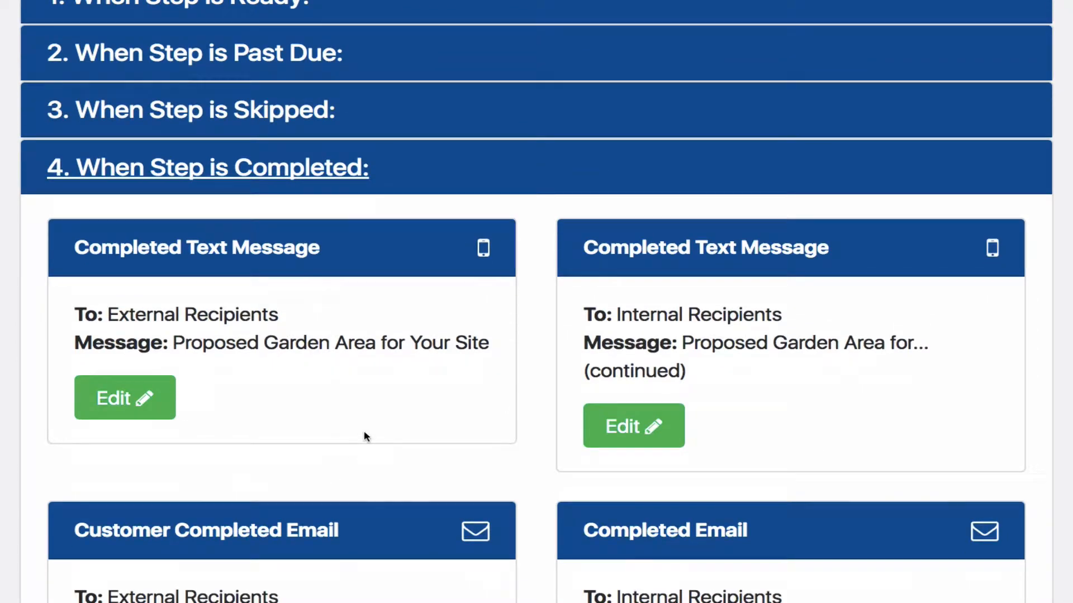
scroll(363, 430, "down", 1)
scroll(363, 400, "down", 2)
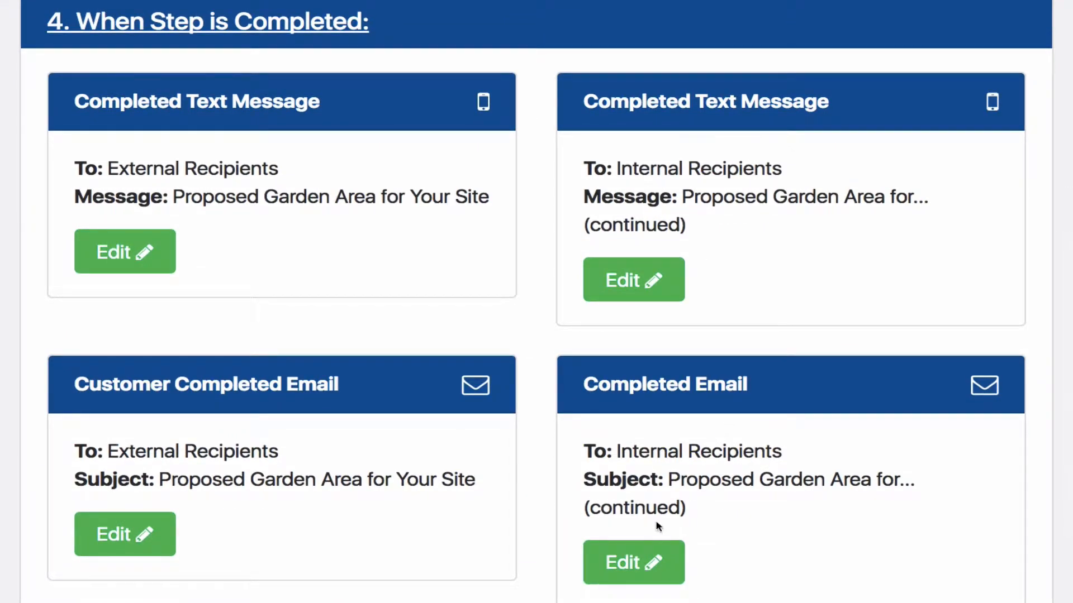
Open the internal Completed Email, review its recipients and message contents, and return to the step options without saving
left_click(625, 561)
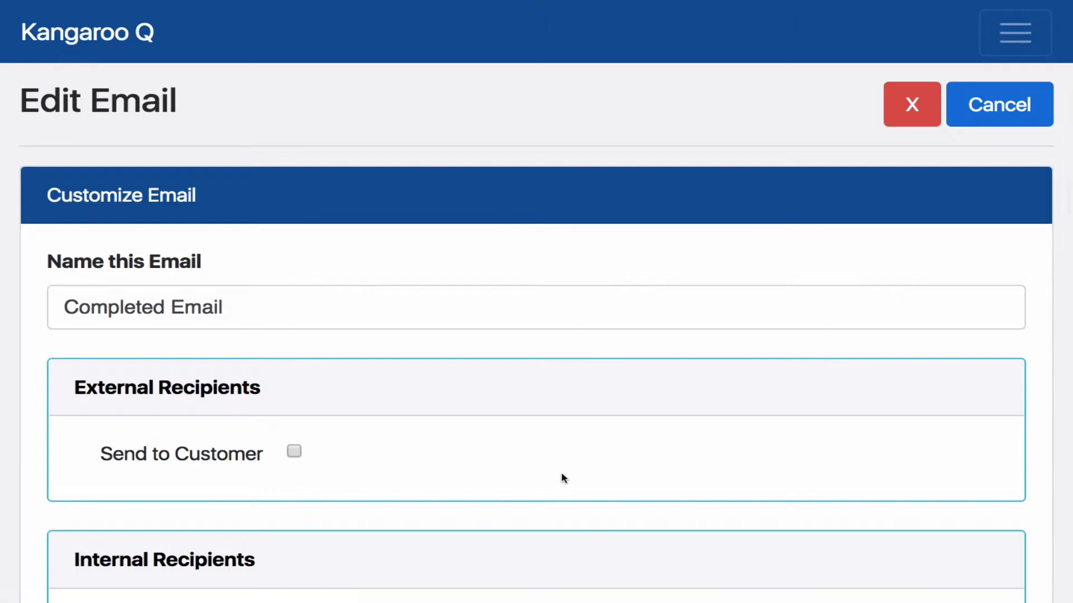
scroll(560, 471, "down", 5)
scroll(562, 475, "down", 7)
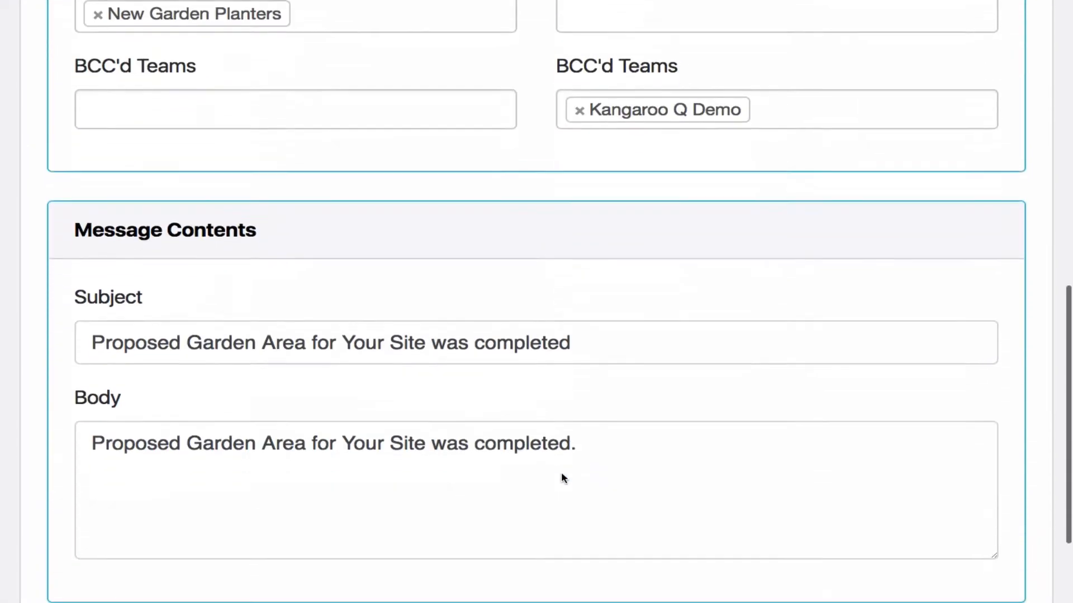
scroll(563, 464, "up", 11)
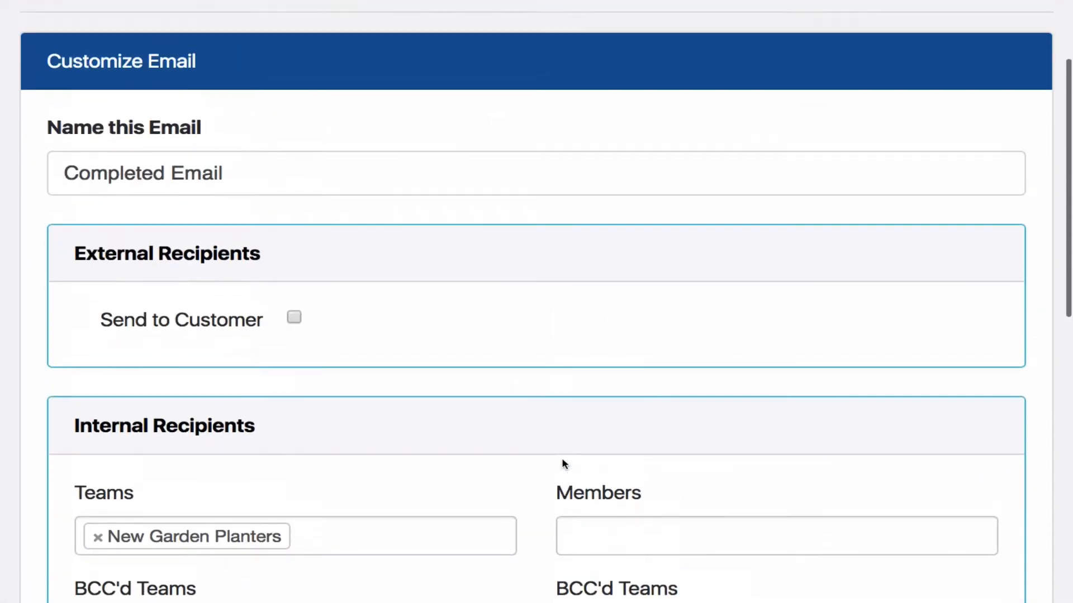
scroll(712, 283, "up", 2)
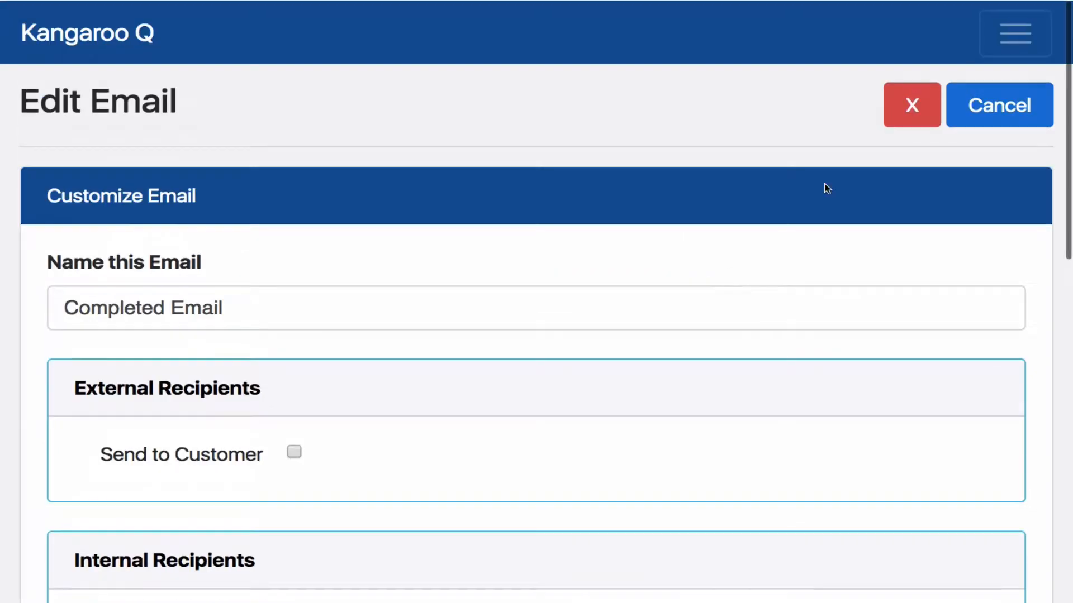
left_click(973, 107)
Open the Customer Completed Email and review its external and internal recipient settings, including the Send to Customer option
scroll(764, 264, "down", 10)
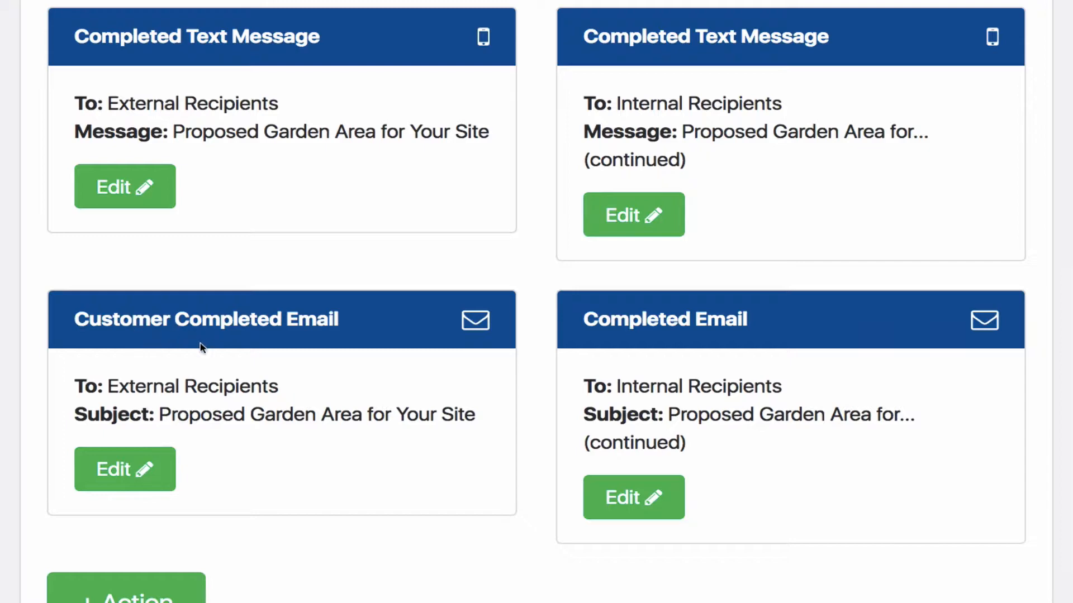
left_click(119, 461)
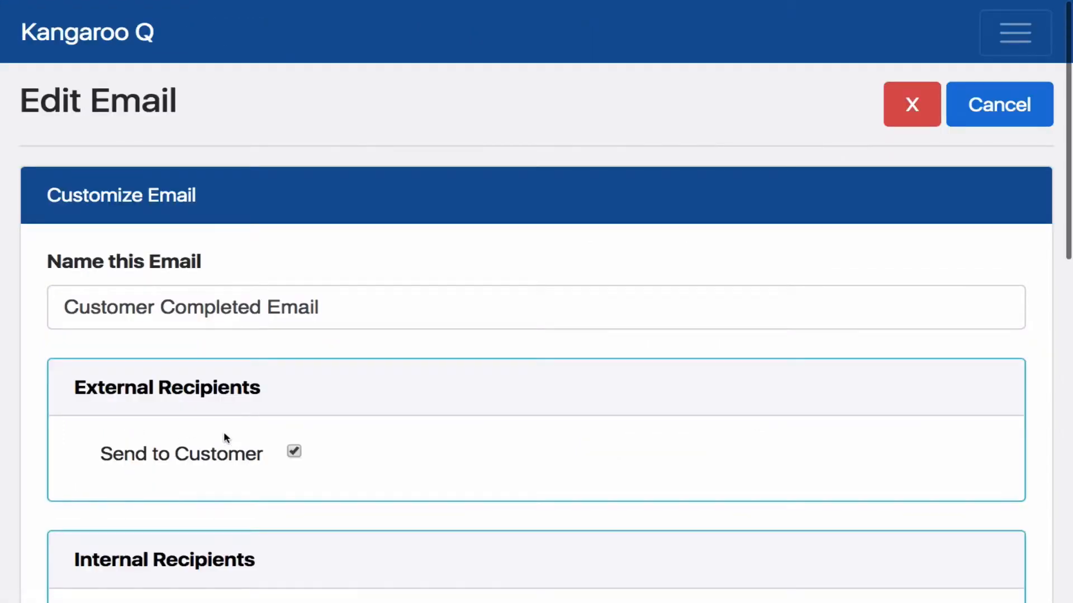
scroll(223, 438, "down", 5)
scroll(227, 437, "down", 2)
scroll(259, 323, "up", 2)
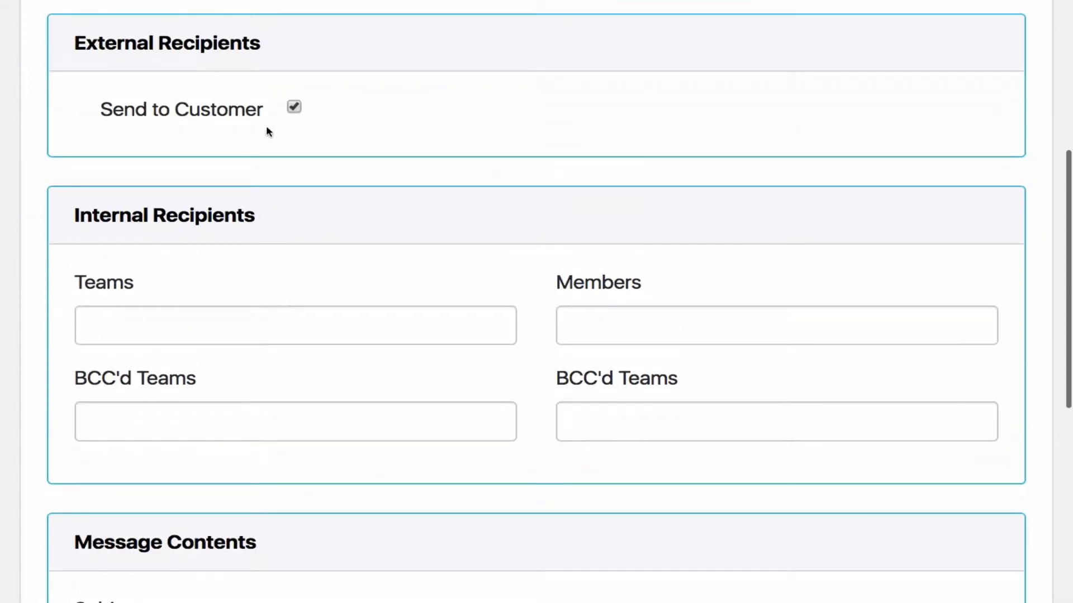
left_click(295, 107)
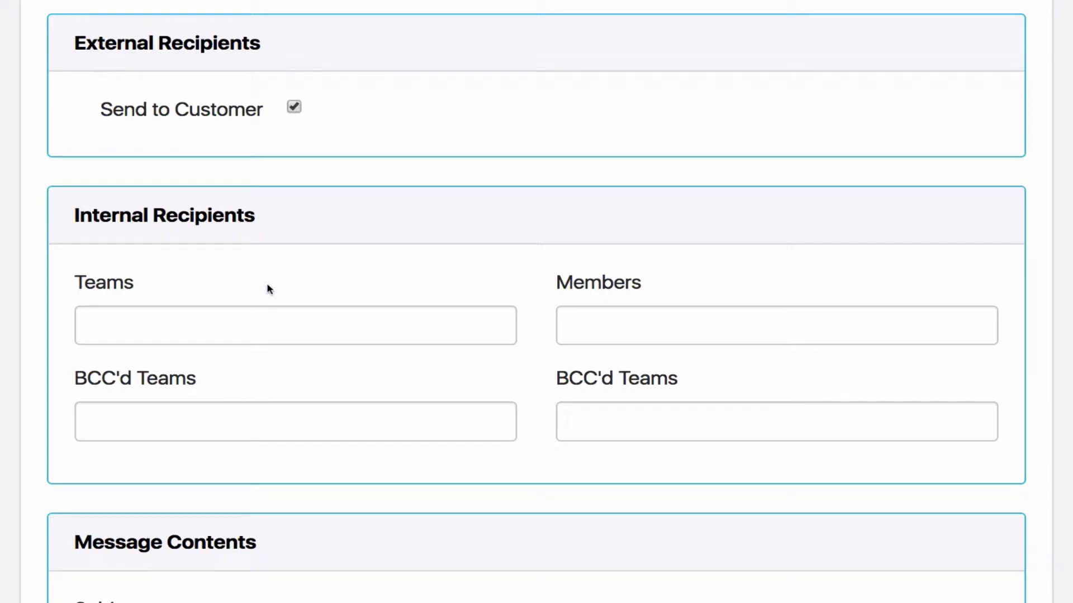
left_click(294, 109)
Read the subject and full body of the Customer Completed Email, and return to the step options without saving
scroll(266, 225, "down", 8)
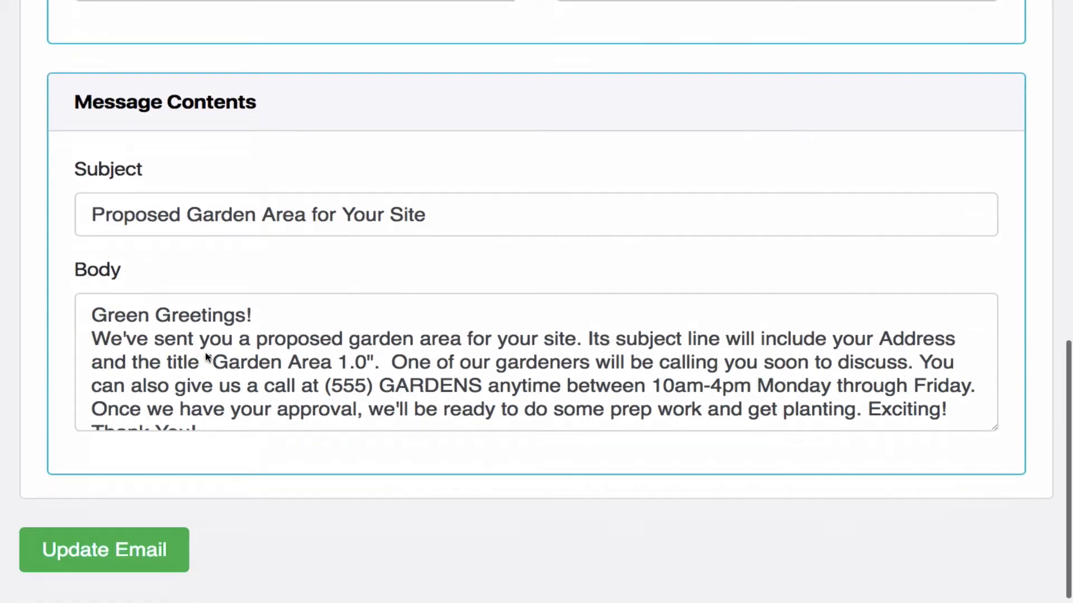
left_click(212, 352)
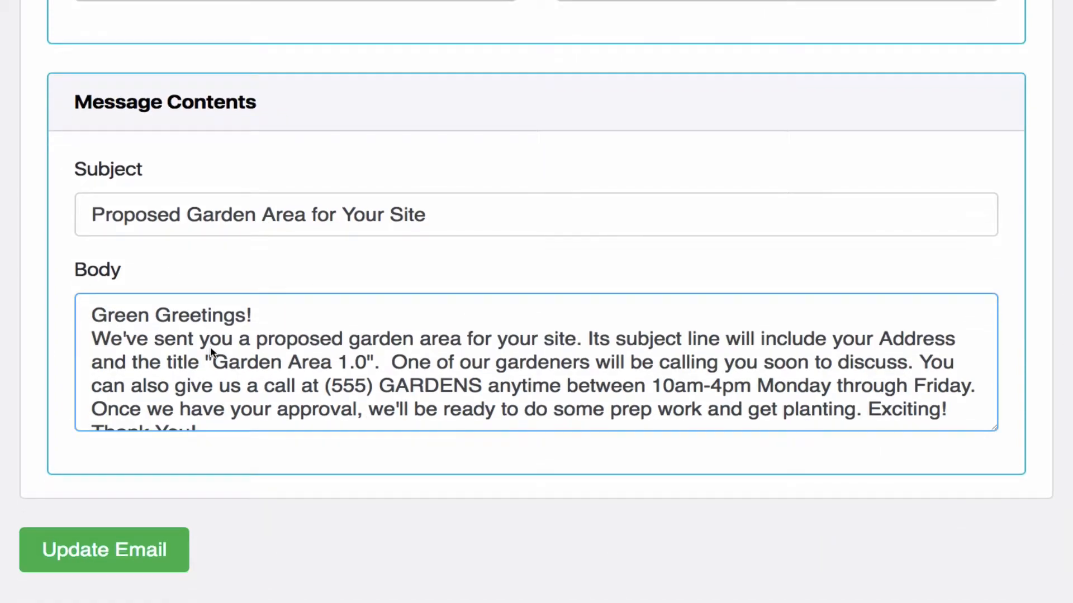
scroll(211, 349, "down", 3)
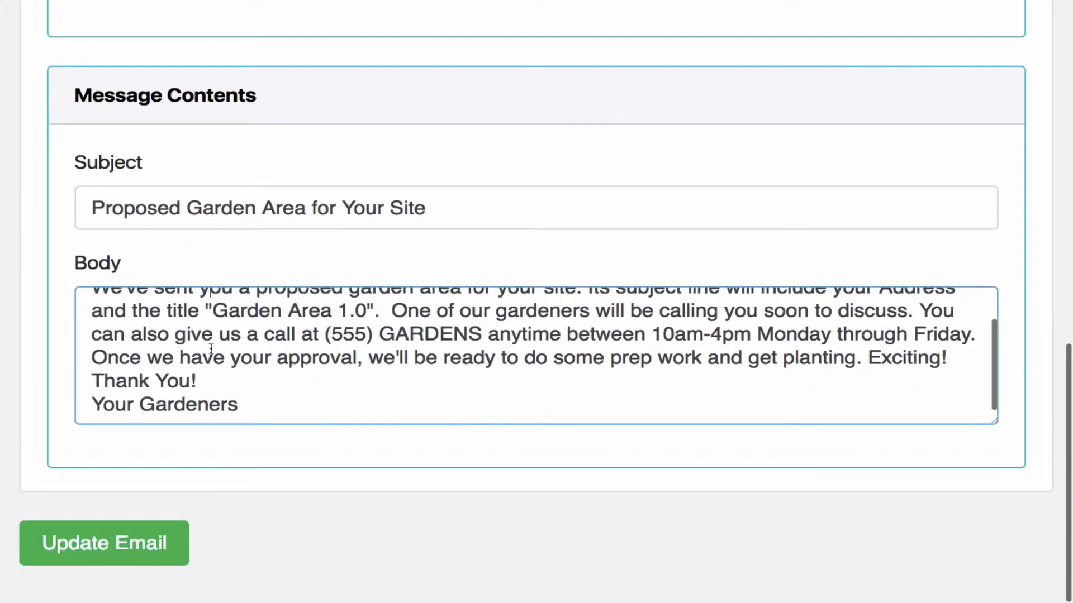
scroll(211, 348, "up", 1)
scroll(212, 348, "up", 10)
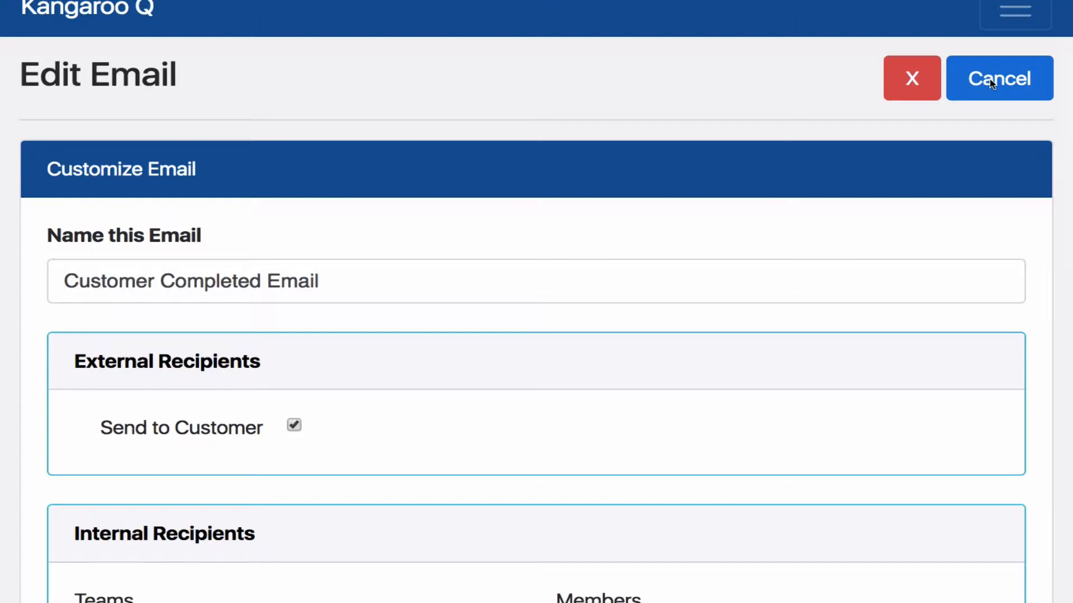
left_click(992, 85)
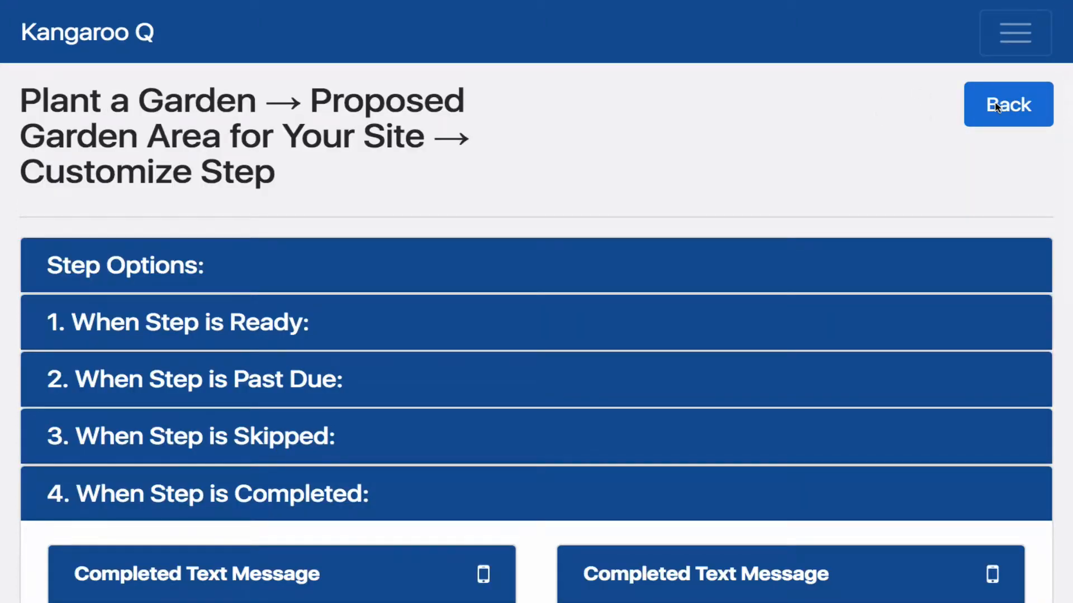
Return to the Plant a Garden steps list and read through it from Prepare a First Plants List to Final Weekly New Garden Tending 4
left_click(998, 106)
scroll(761, 232, "down", 8)
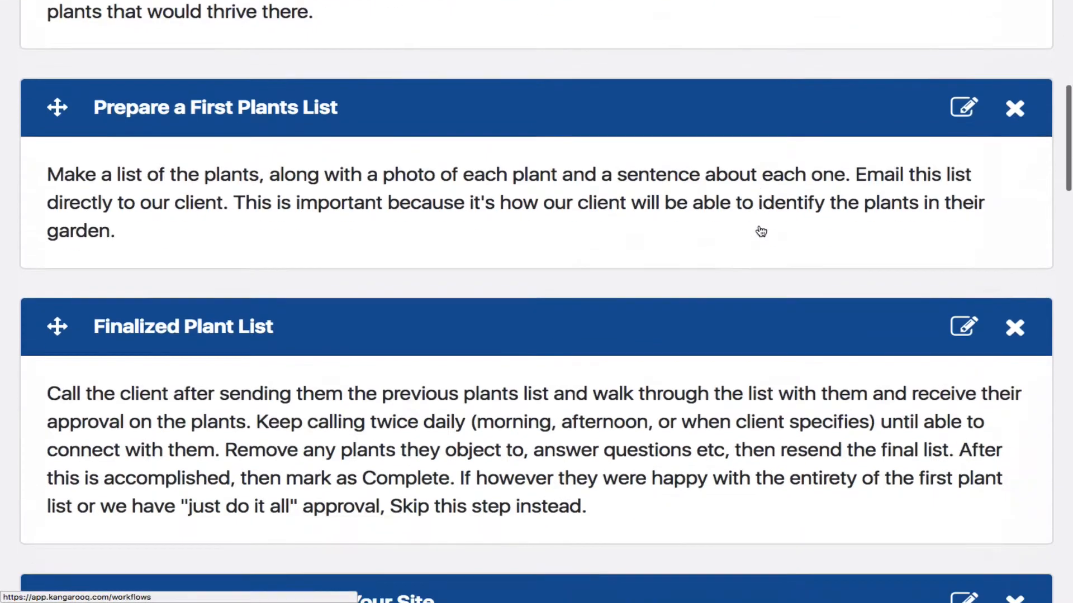
scroll(761, 232, "down", 15)
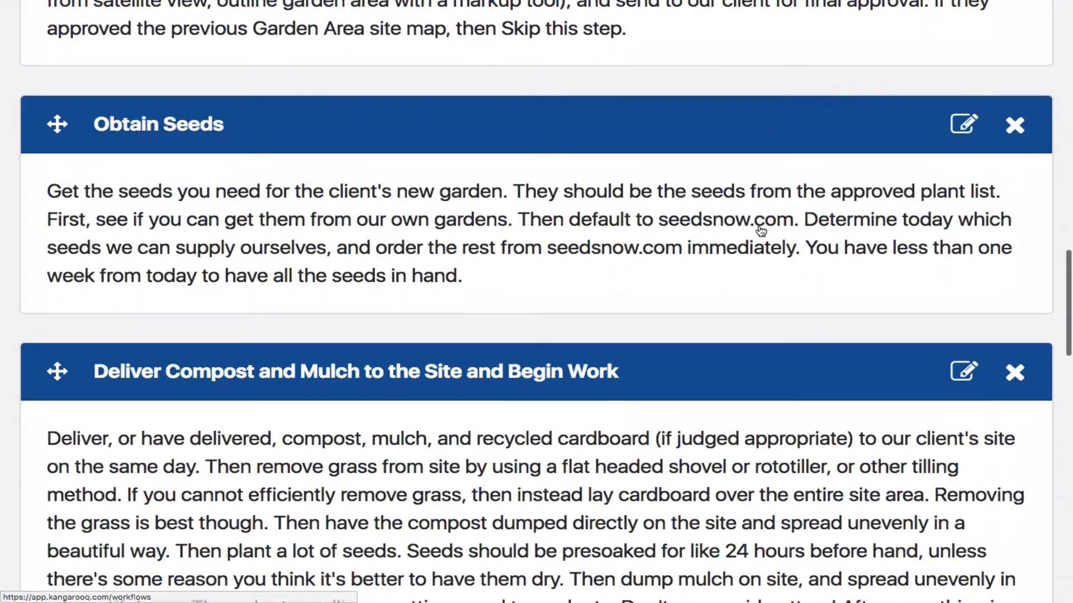
scroll(761, 231, "down", 6)
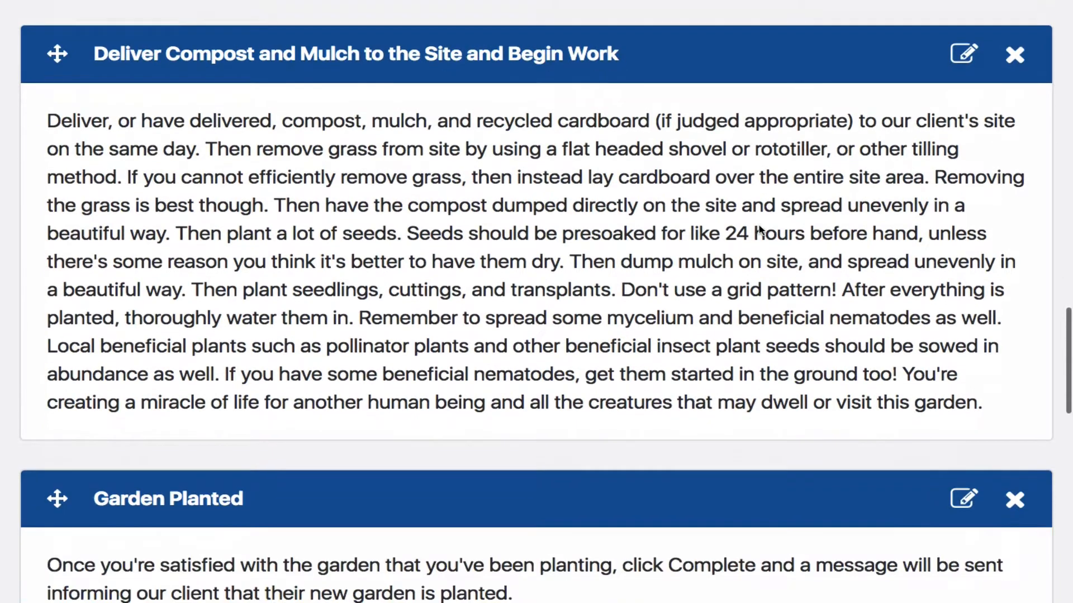
scroll(761, 231, "down", 7)
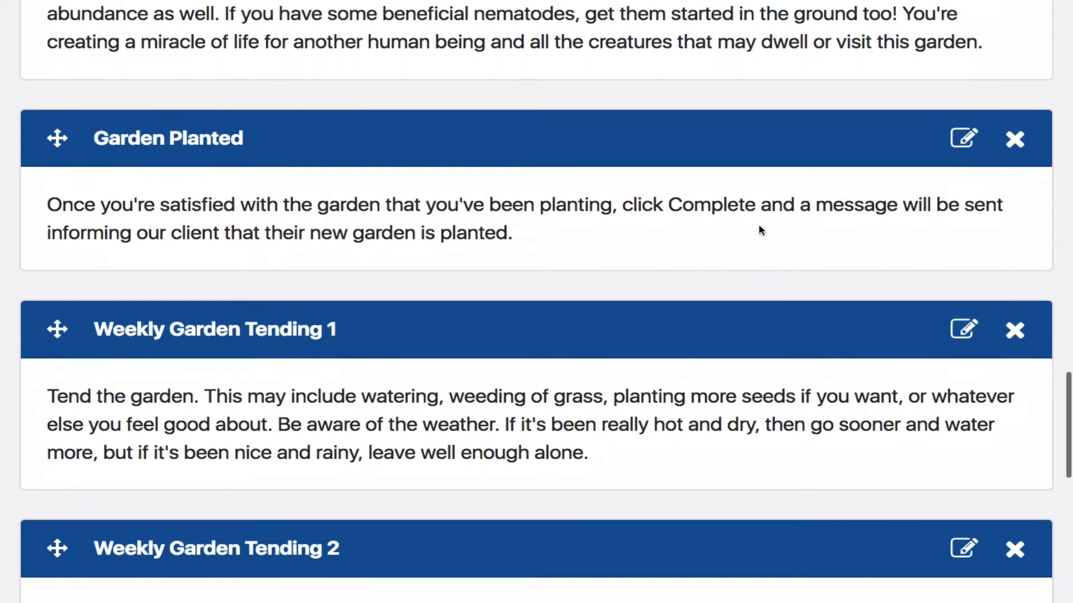
scroll(760, 231, "down", 10)
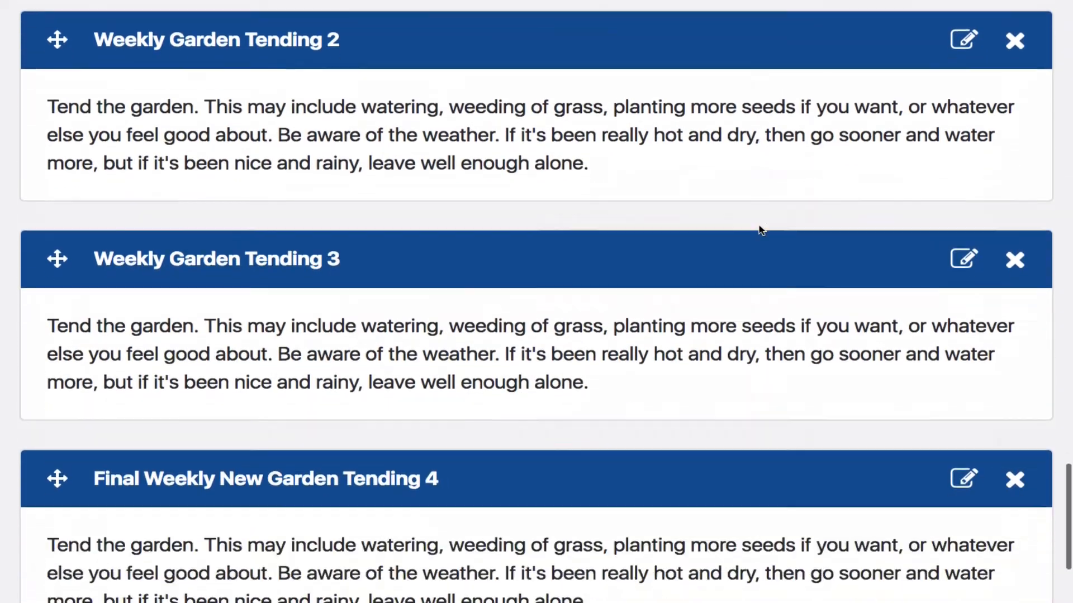
scroll(761, 232, "down", 2)
scroll(760, 232, "up", 17)
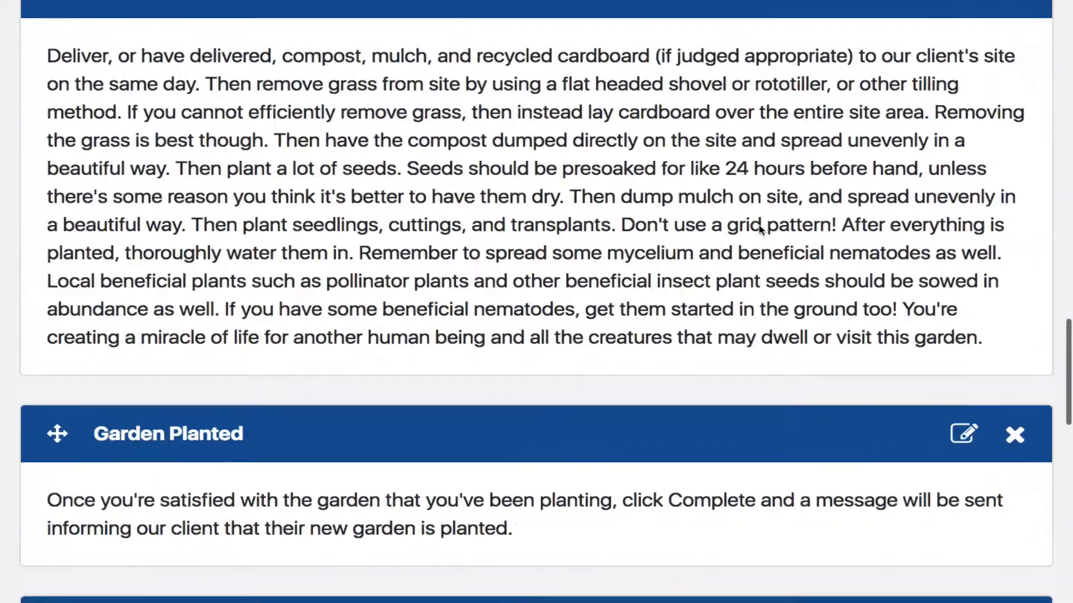
scroll(760, 229, "up", 20)
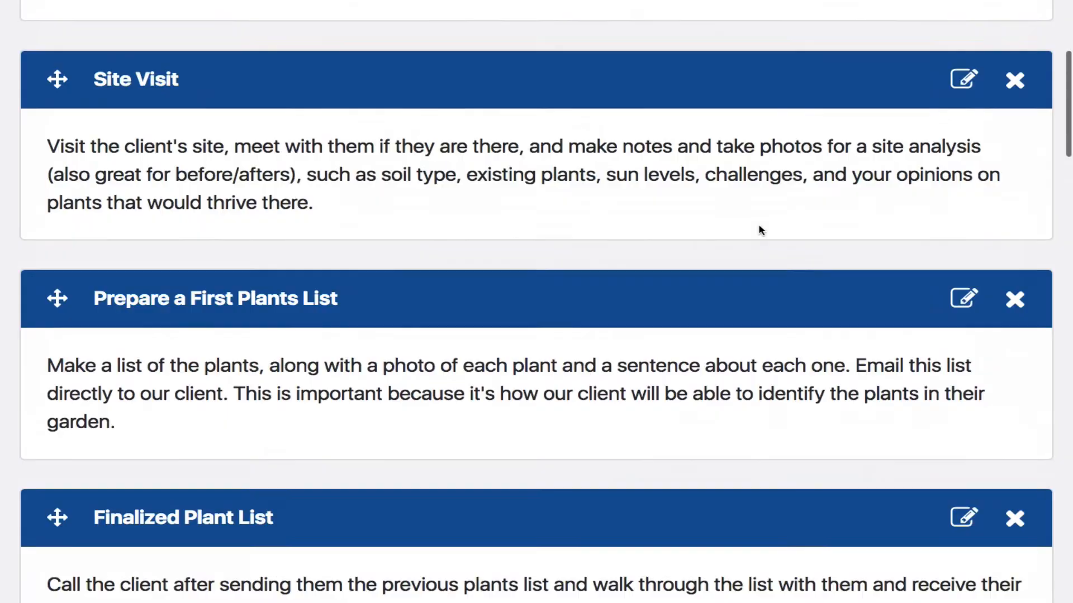
scroll(760, 230, "up", 5)
Go back to all workflows and open the orders of the Plant a Garden workflow
left_click(957, 103)
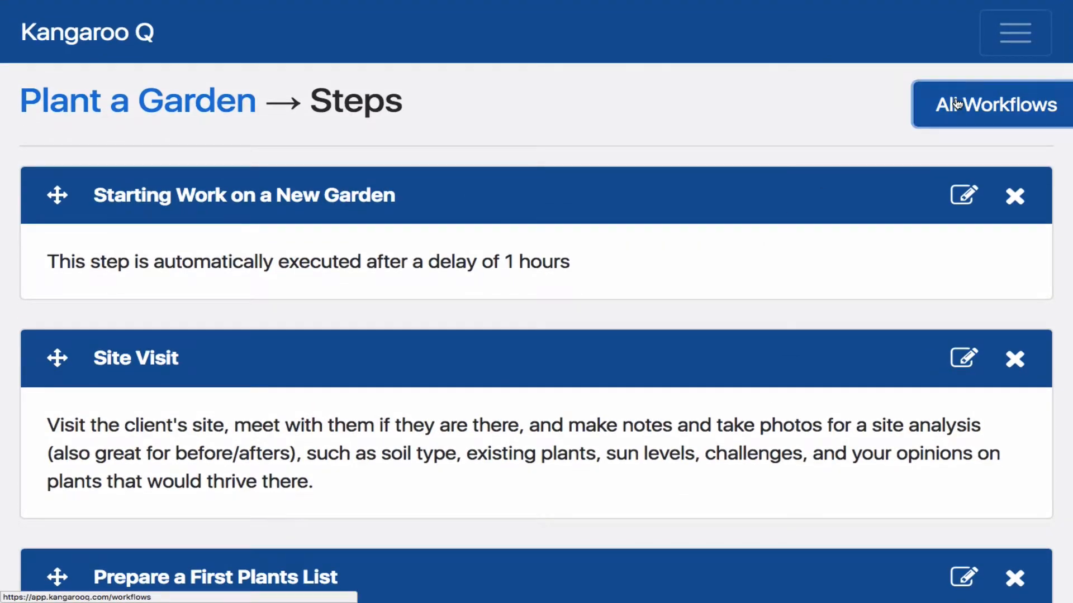
scroll(538, 331, "down", 12)
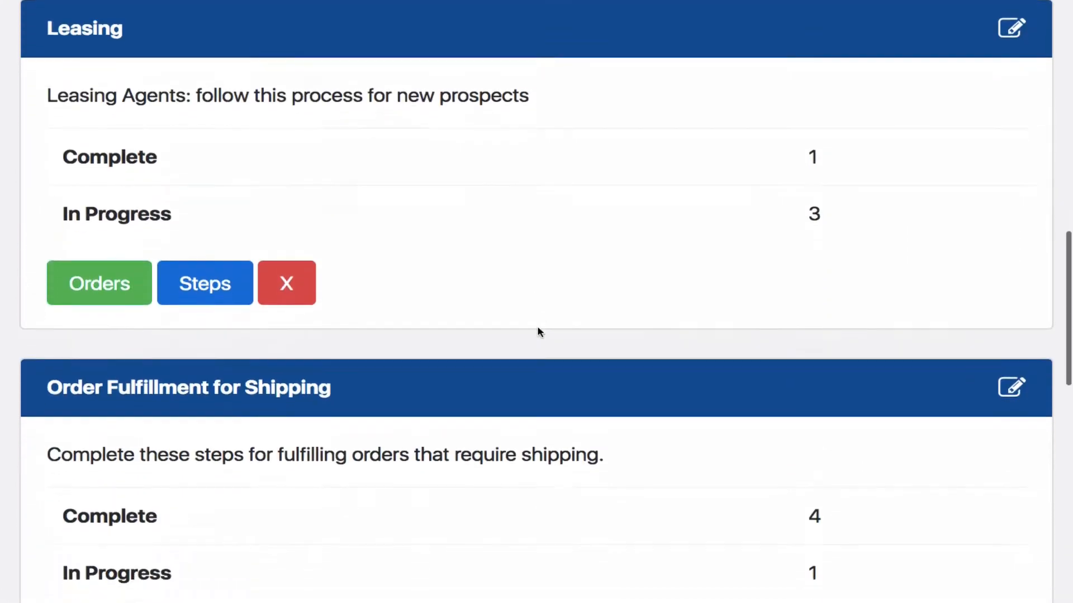
scroll(539, 330, "down", 10)
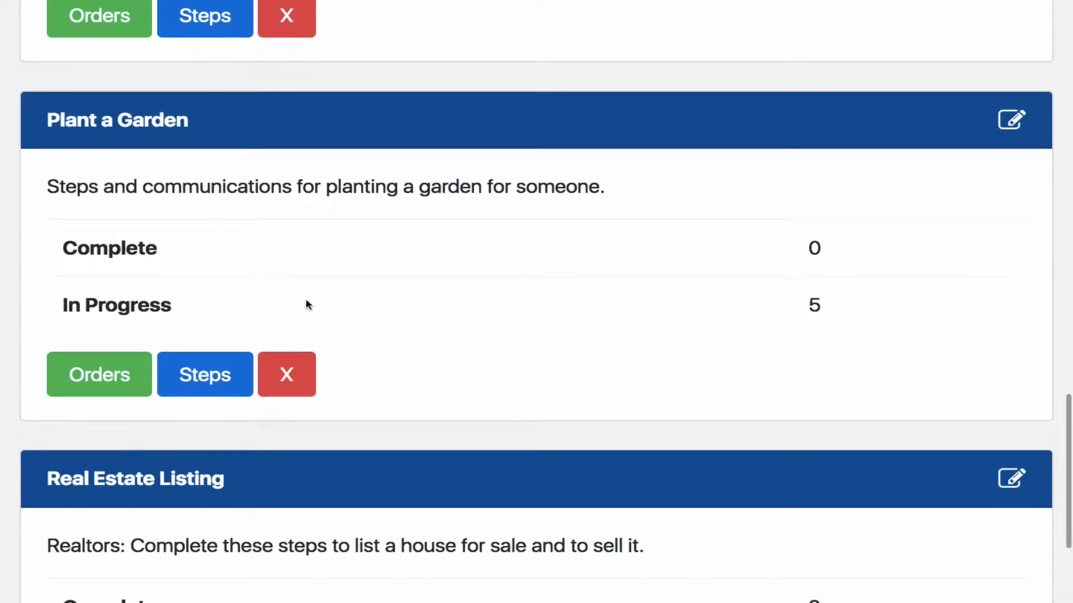
left_click(101, 372)
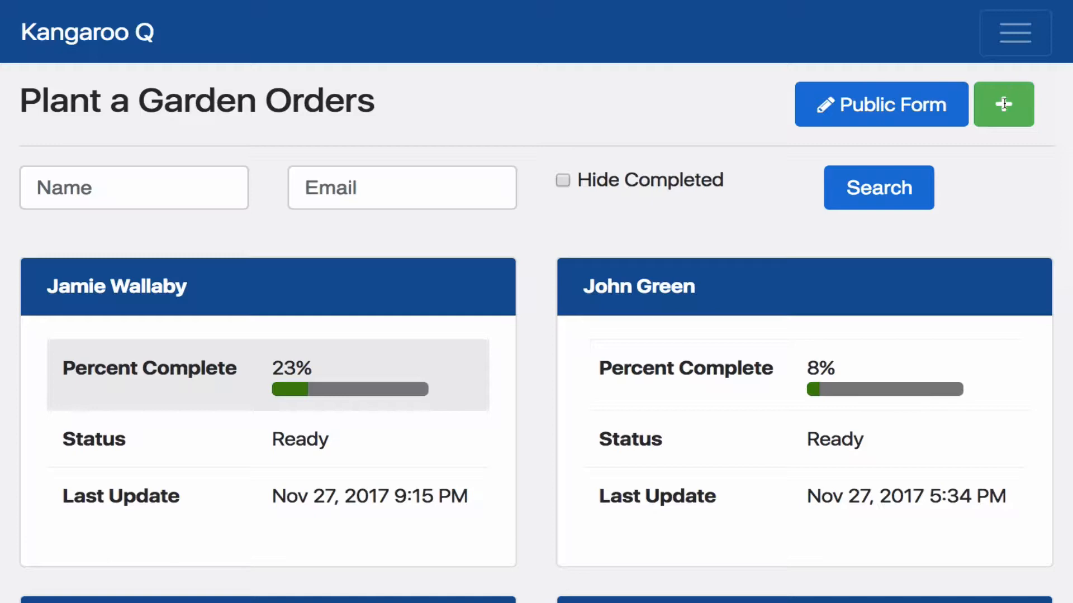
Open the first order in the Plant a Garden list and mark its Finalized Plant List step as complete
left_click(119, 288)
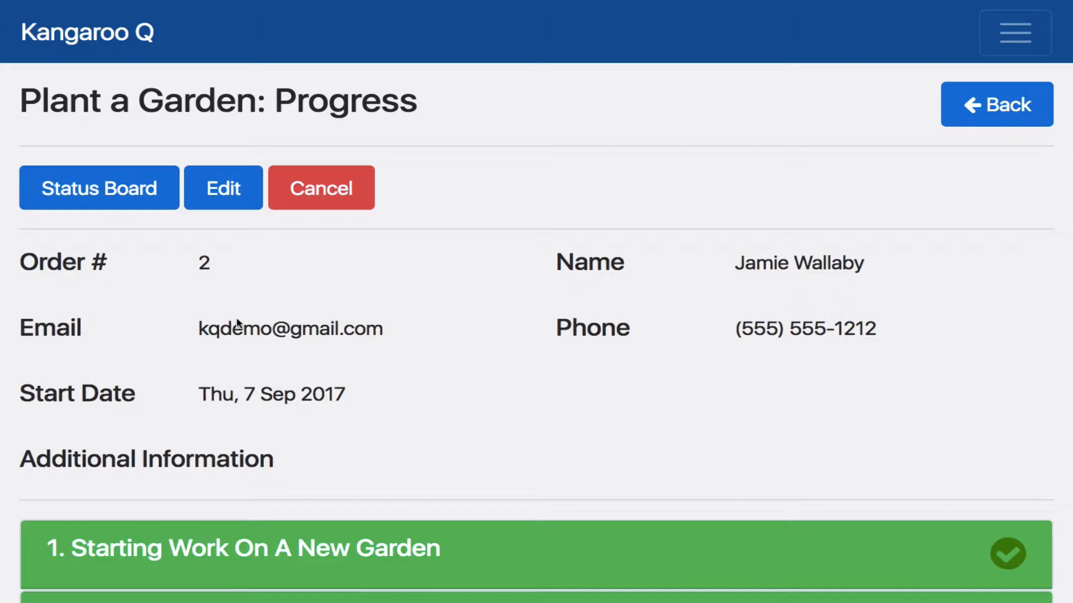
scroll(237, 323, "down", 1)
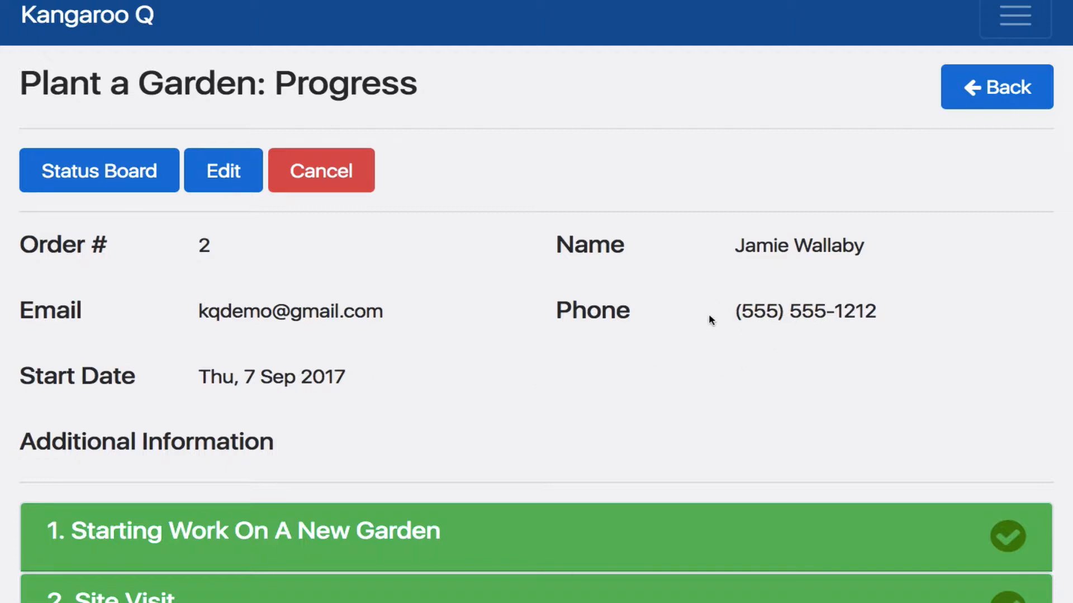
scroll(541, 367, "down", 5)
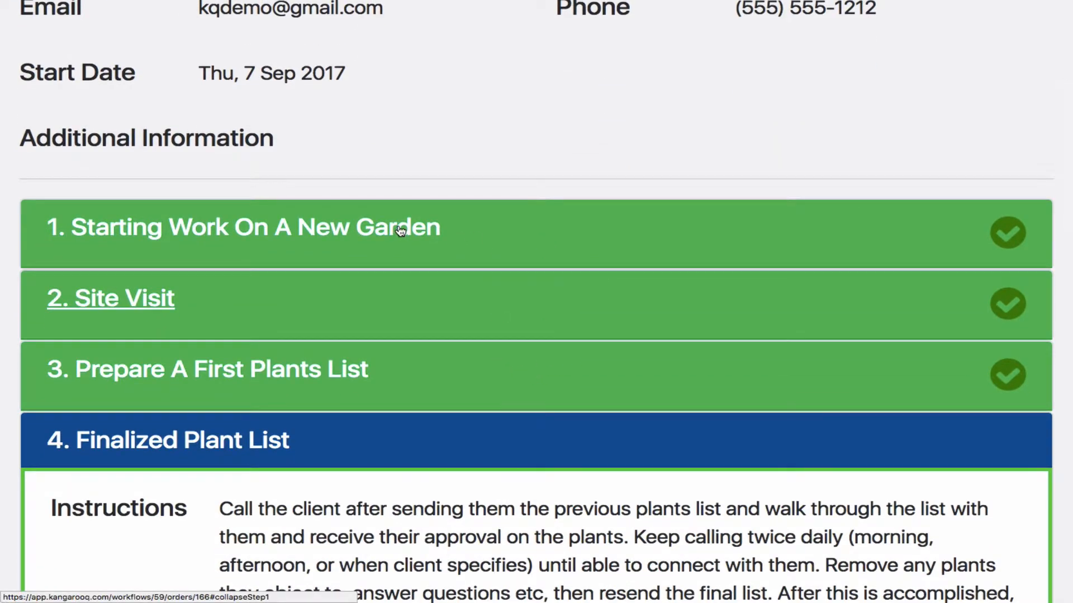
scroll(327, 338, "down", 5)
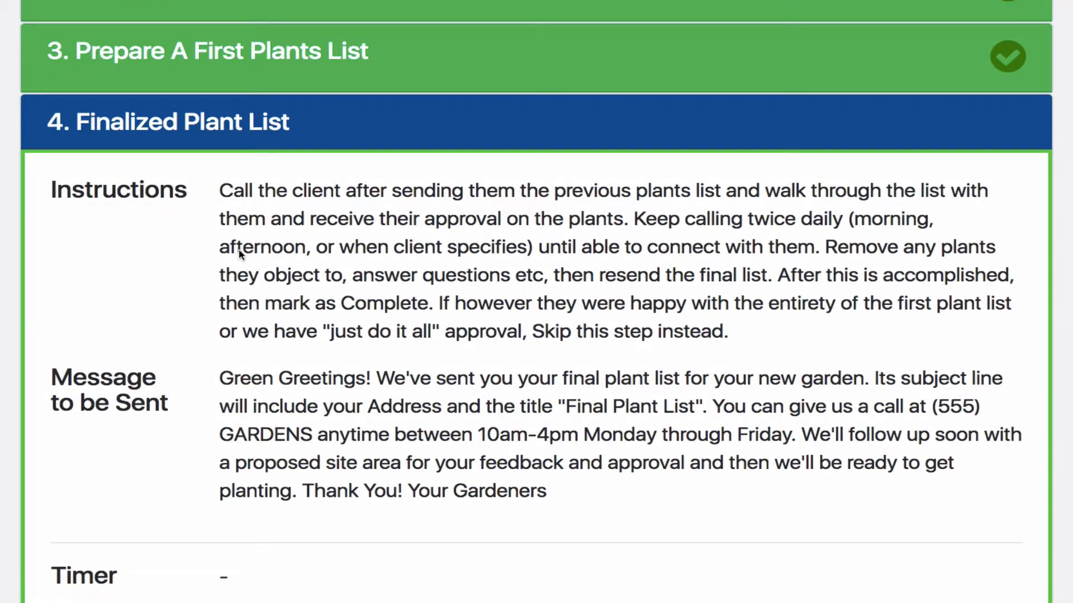
scroll(279, 257, "down", 1)
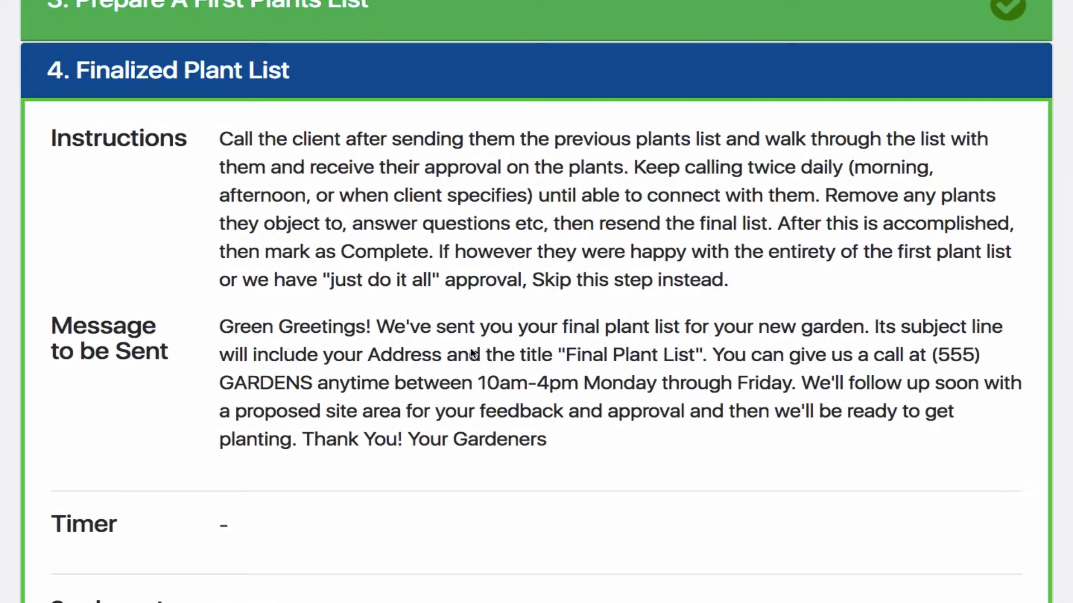
scroll(527, 423, "down", 2)
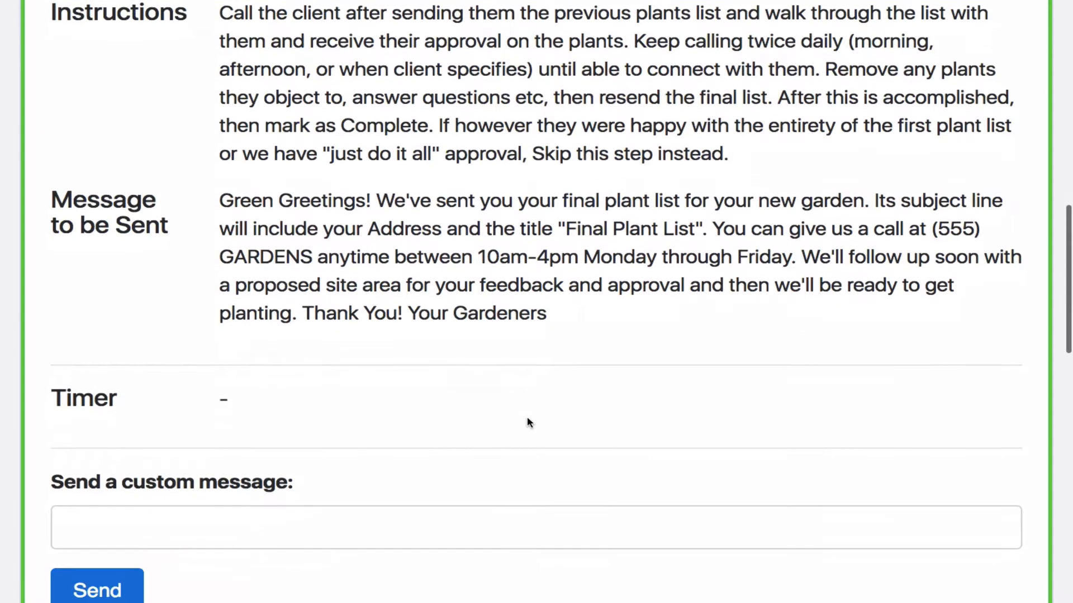
scroll(527, 422, "down", 2)
scroll(527, 417, "down", 2)
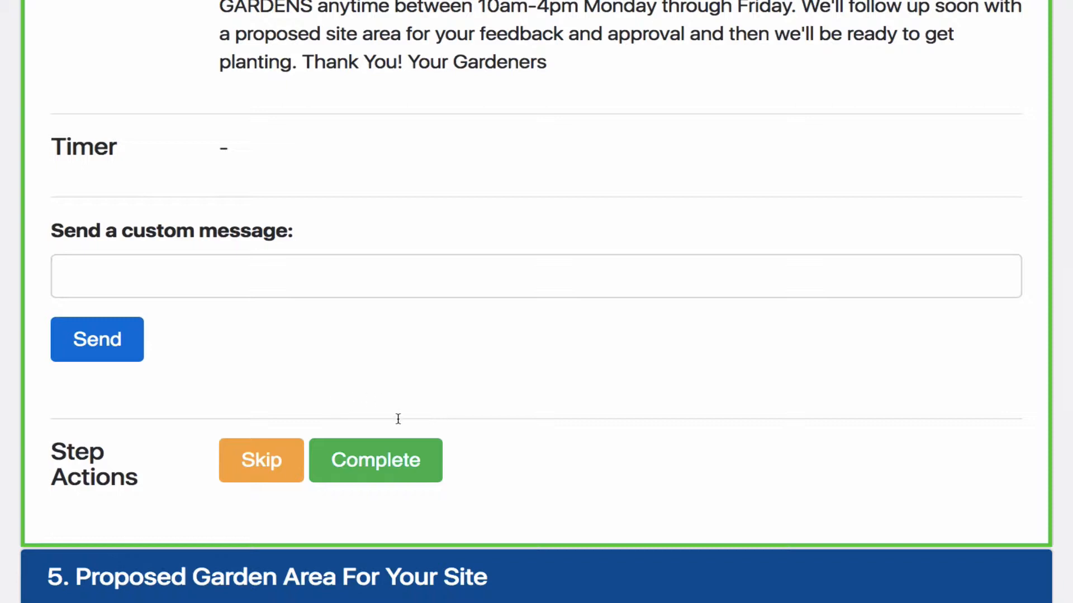
left_click(393, 461)
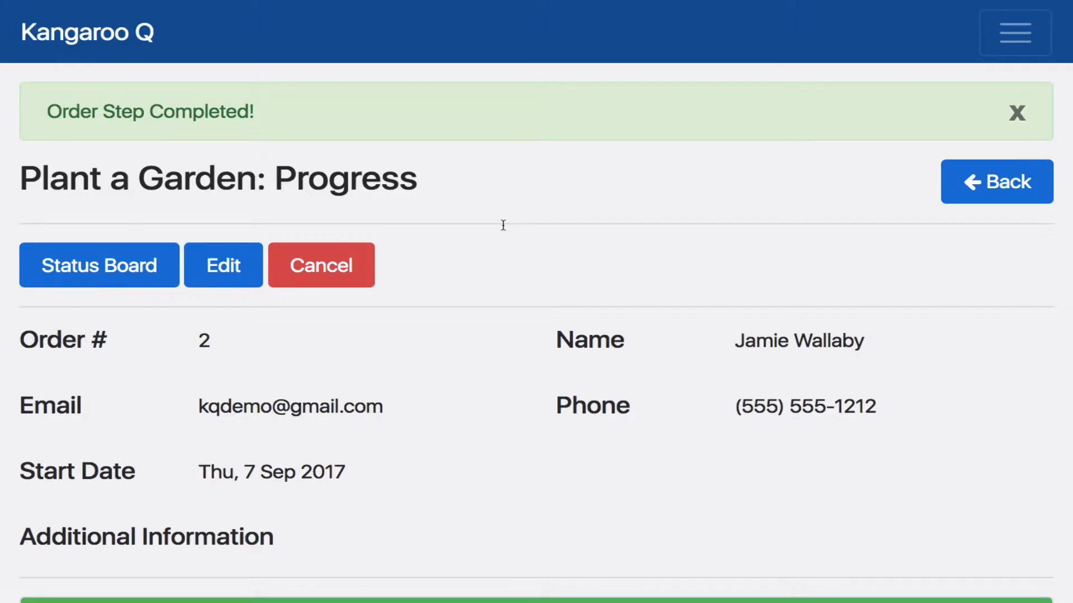
Review the instructions and message of step 5, Proposed Garden Area For Your Site, and return to the orders list
scroll(587, 217, "down", 12)
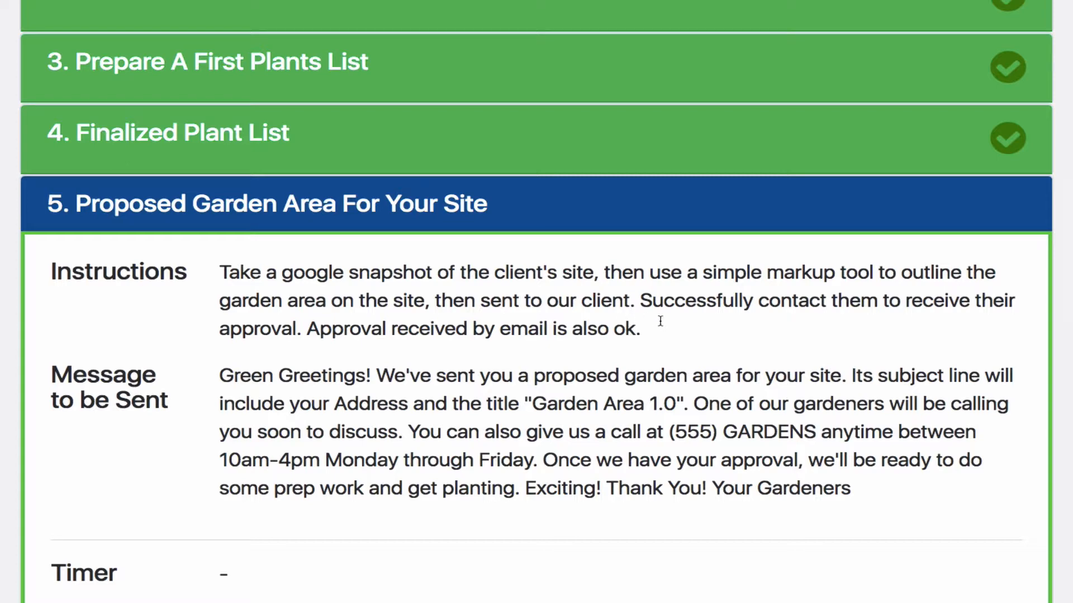
scroll(589, 367, "down", 5)
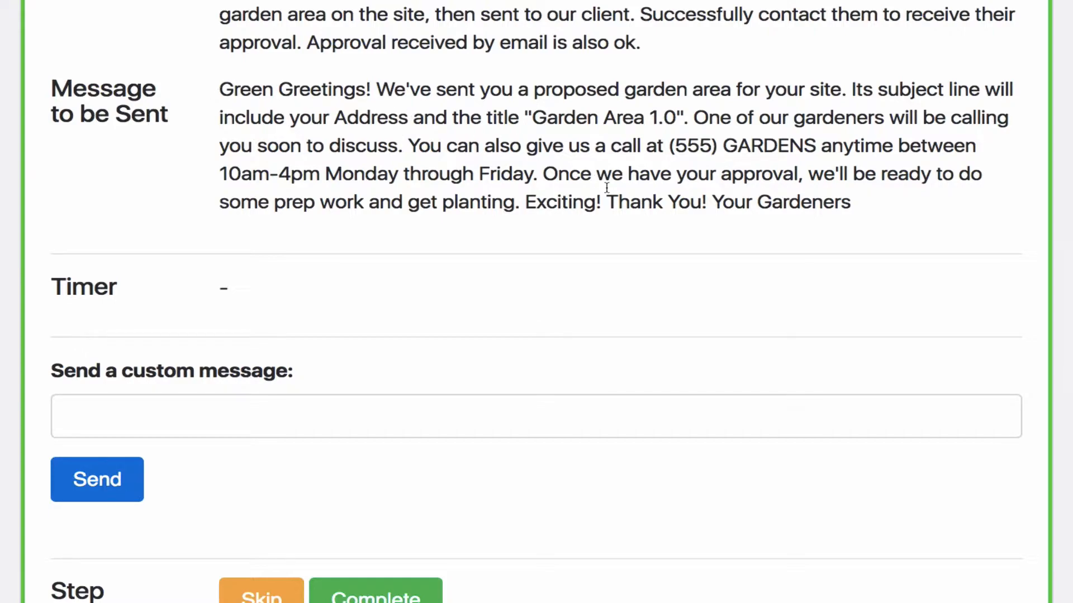
scroll(606, 188, "up", 10)
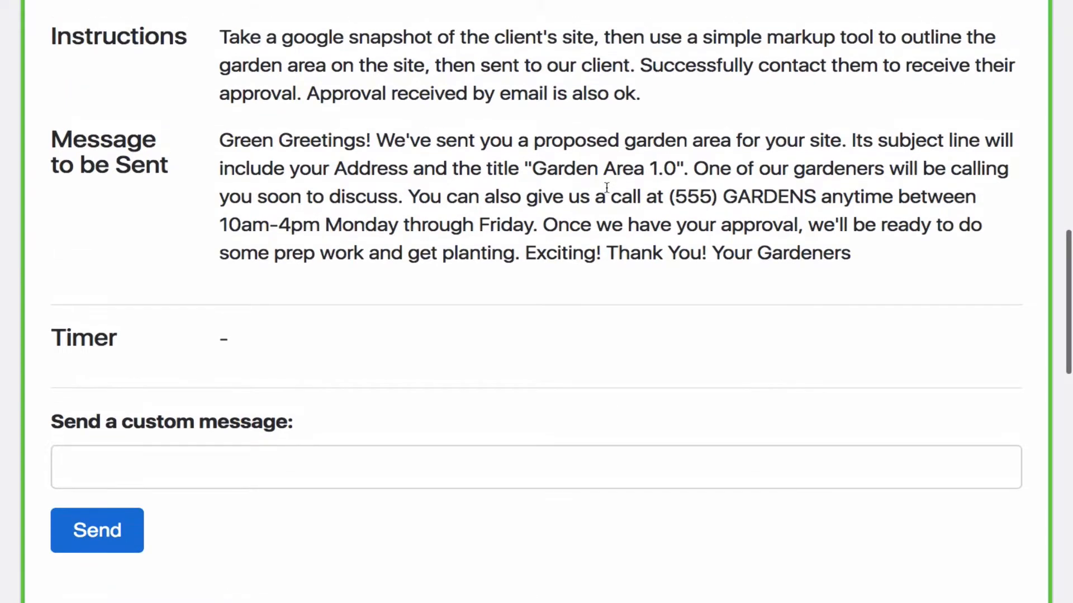
scroll(607, 187, "up", 4)
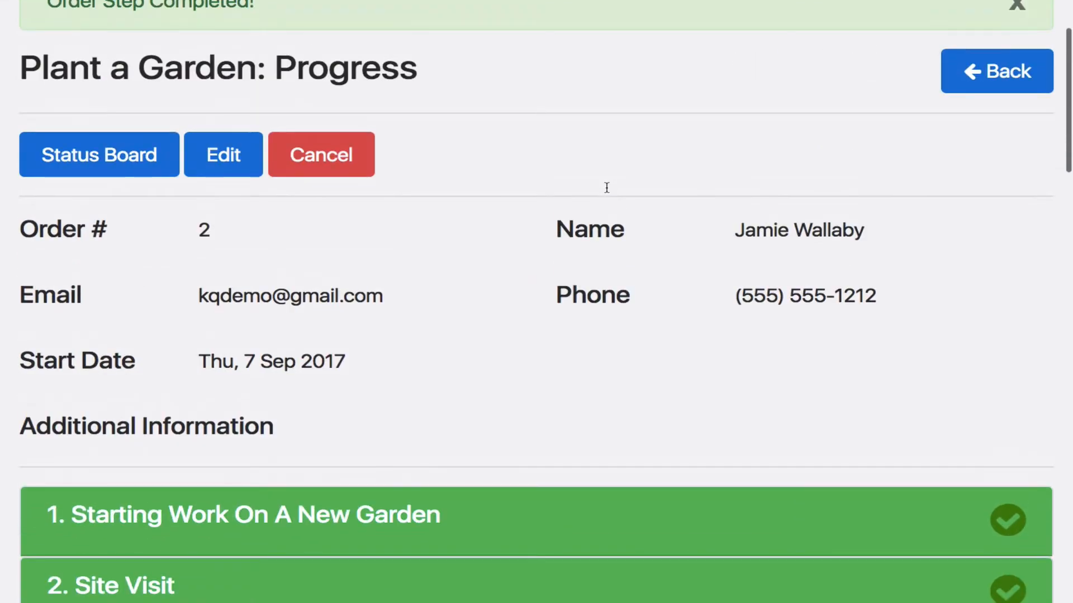
left_click(977, 70)
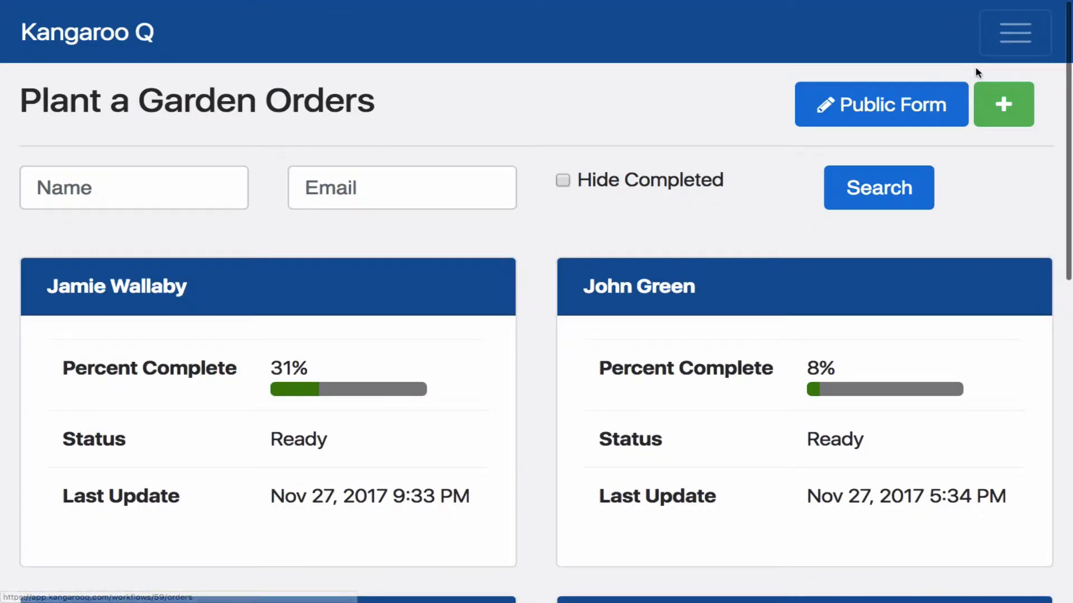
Publish a public order form for the Plant a Garden workflow and open the published form
left_click(883, 113)
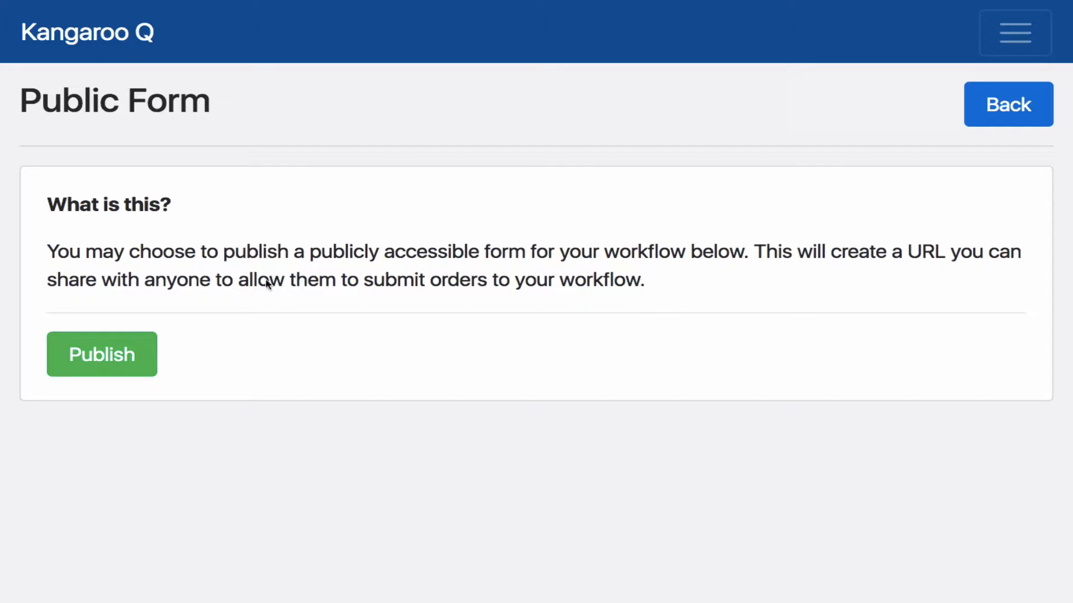
left_click(111, 354)
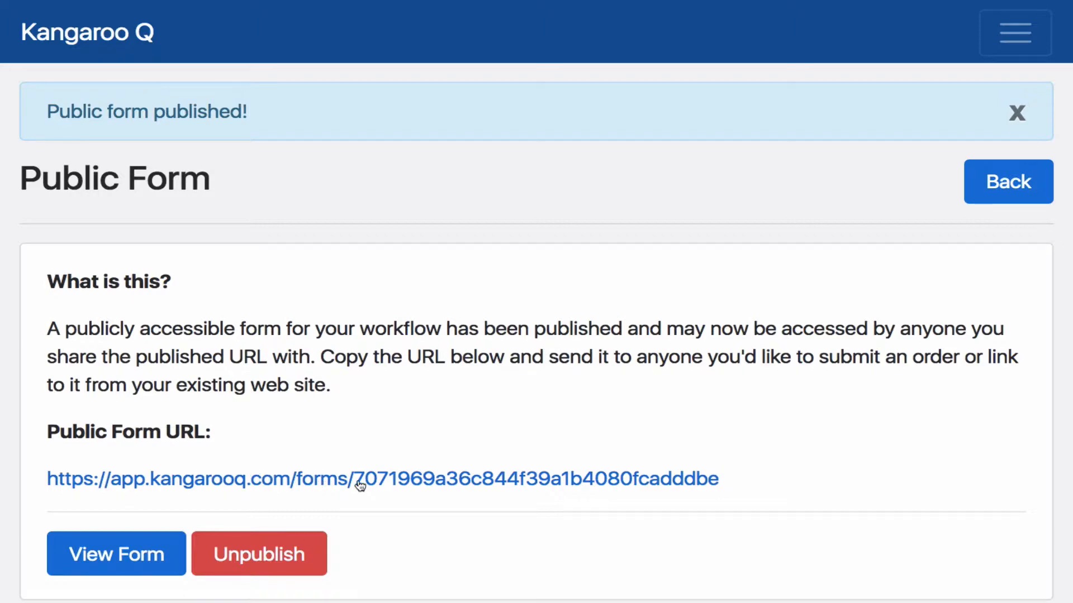
scroll(306, 409, "down", 1)
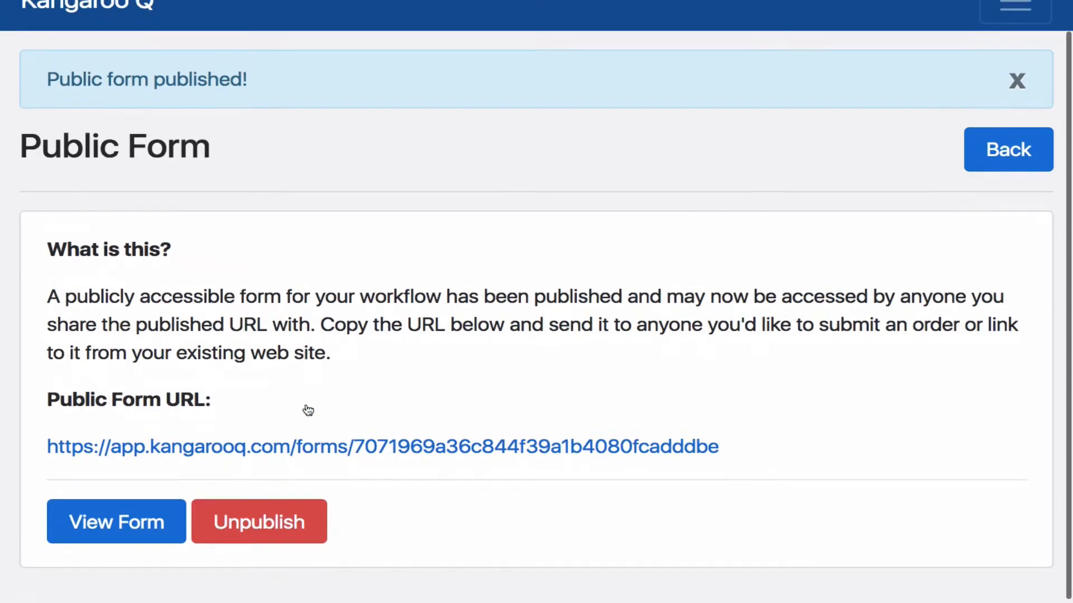
left_click(139, 526)
Examine the public Plant a Garden form from its logo and contact fields through Start Date and Additional Information
scroll(139, 522, "down", 4)
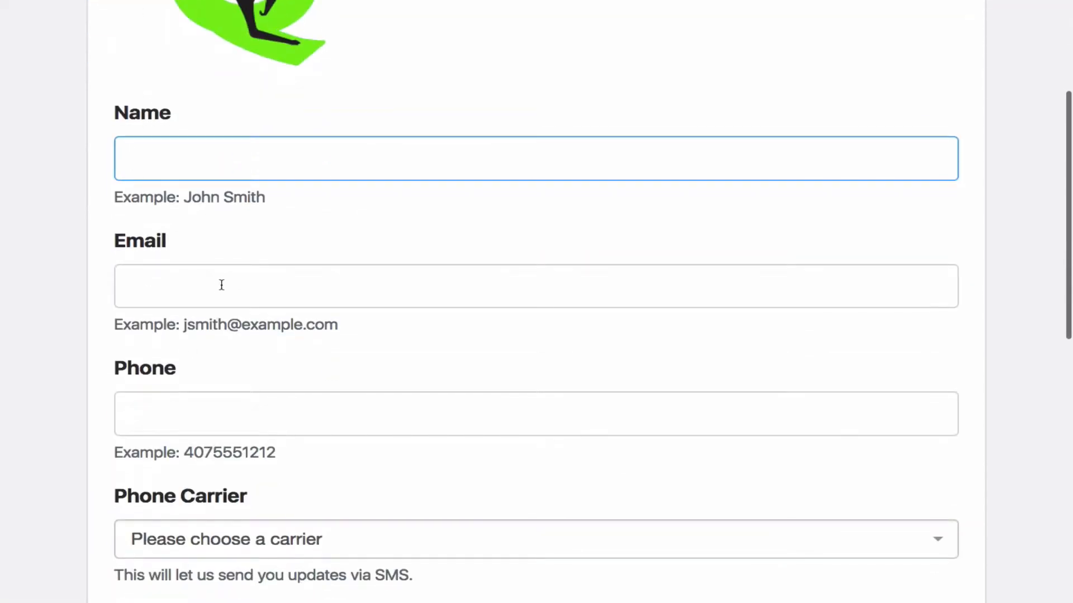
scroll(221, 286, "up", 4)
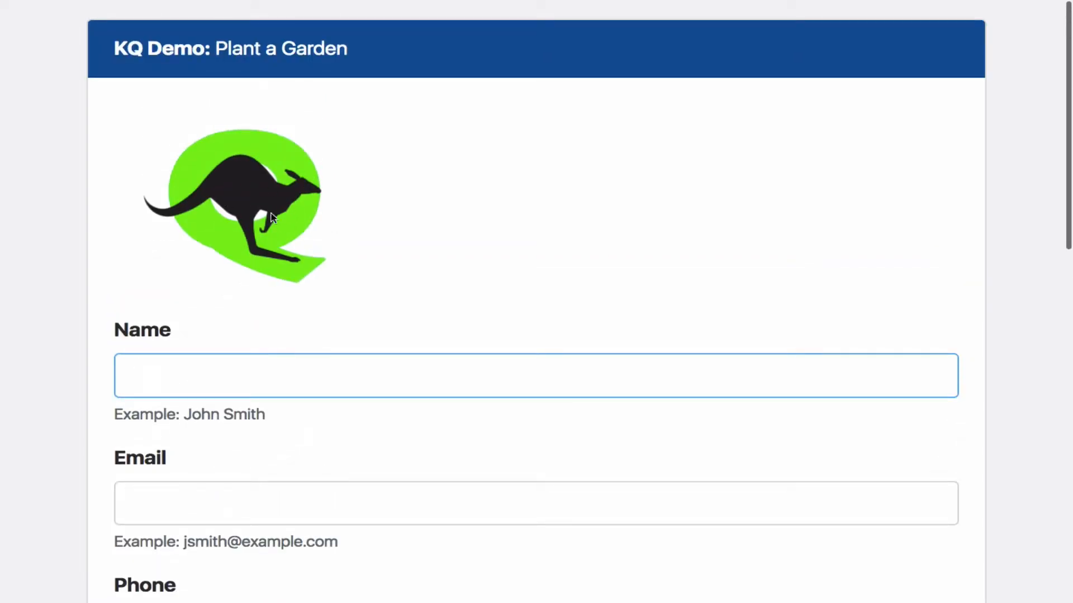
scroll(247, 281, "down", 2)
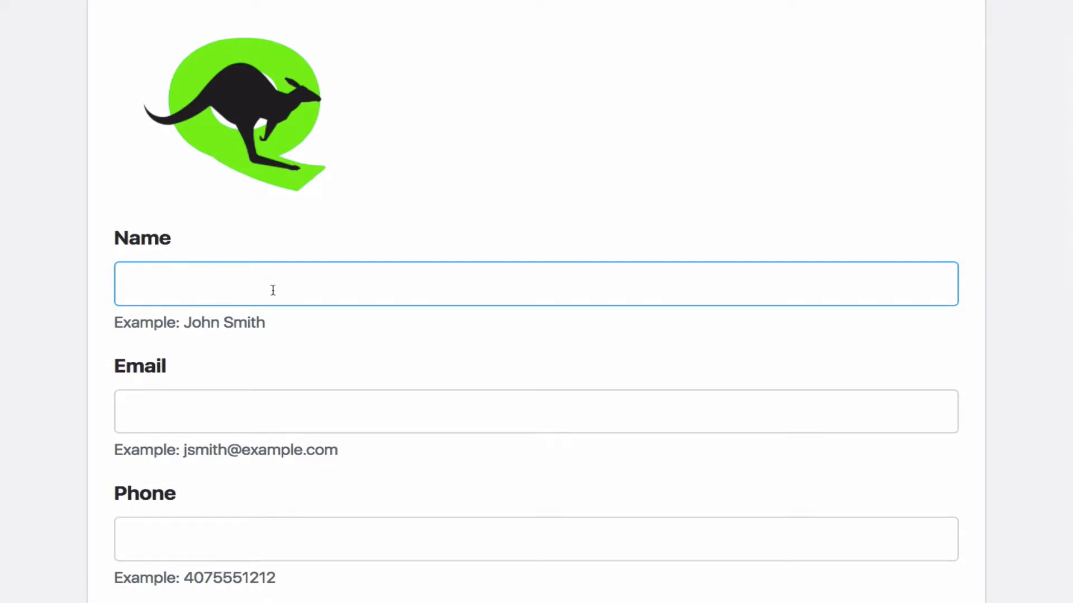
scroll(225, 424, "down", 3)
scroll(283, 421, "down", 6)
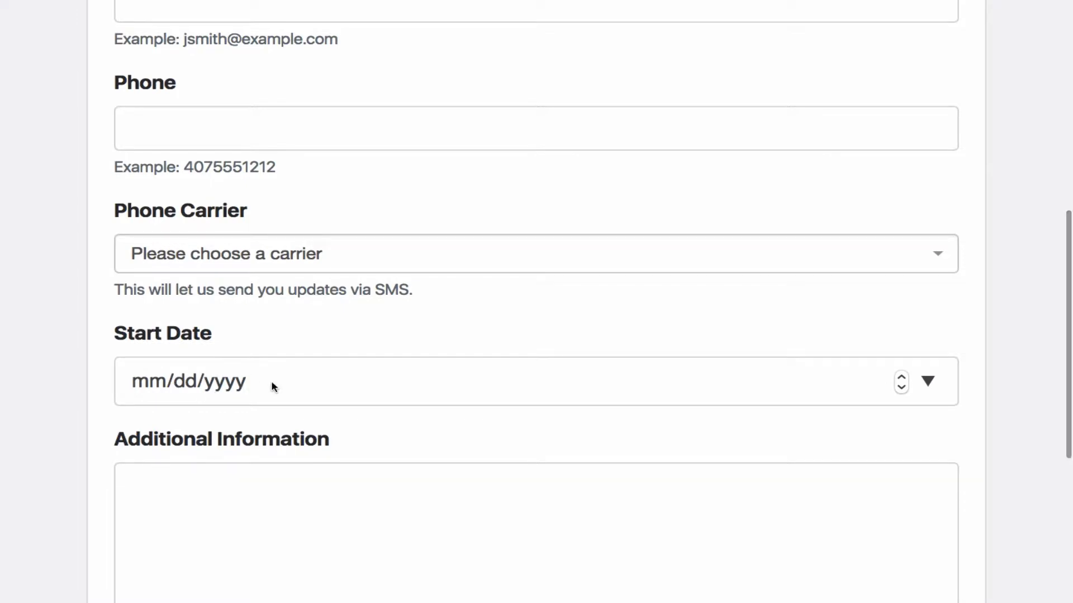
scroll(270, 380, "down", 5)
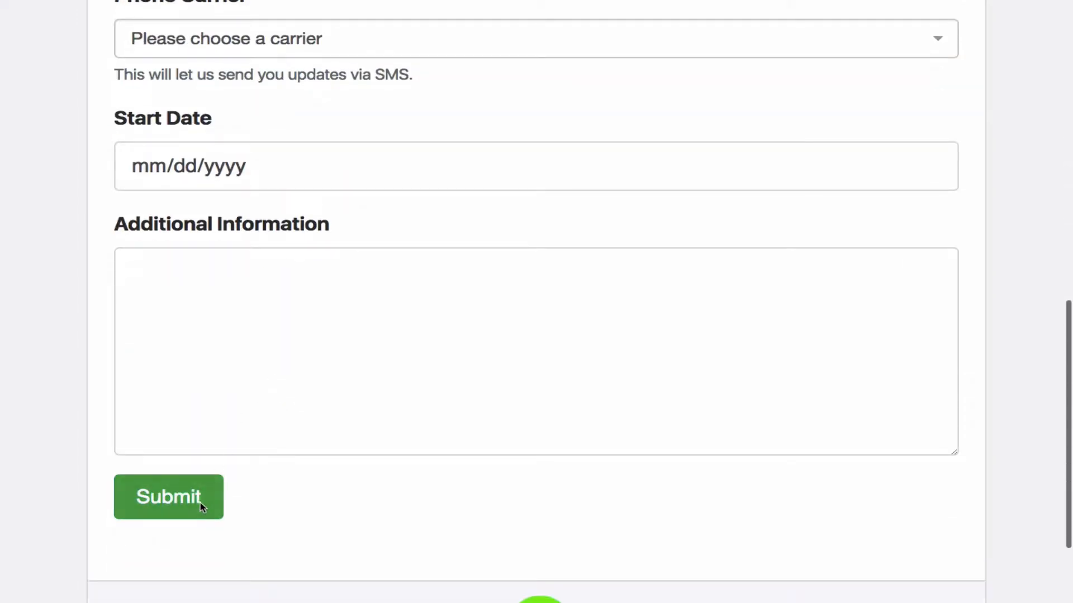
Enter the customer's email address and full name in the public form
scroll(283, 408, "up", 2)
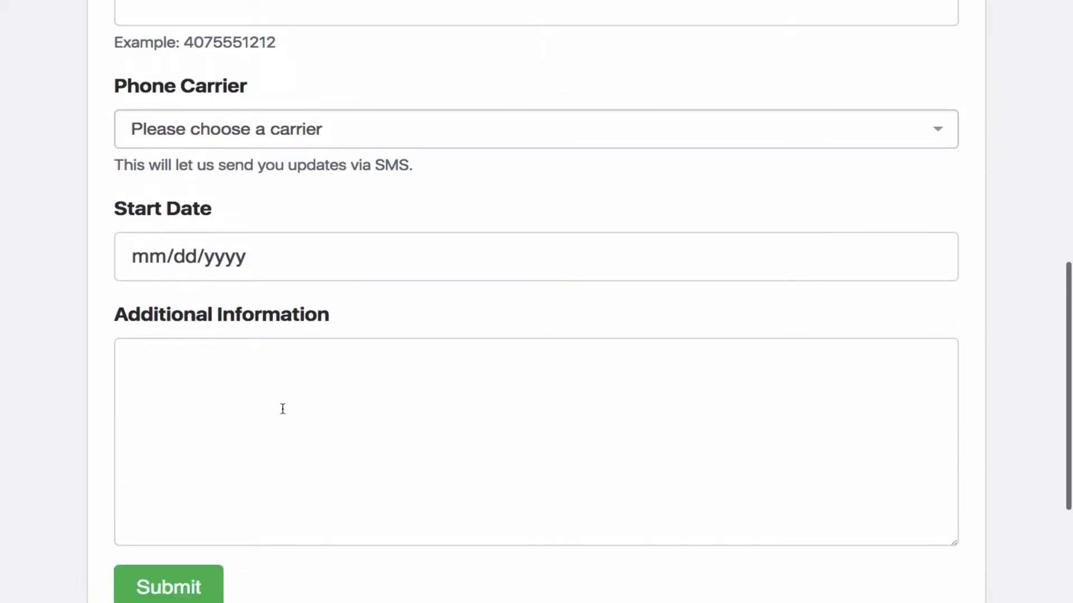
scroll(282, 409, "up", 8)
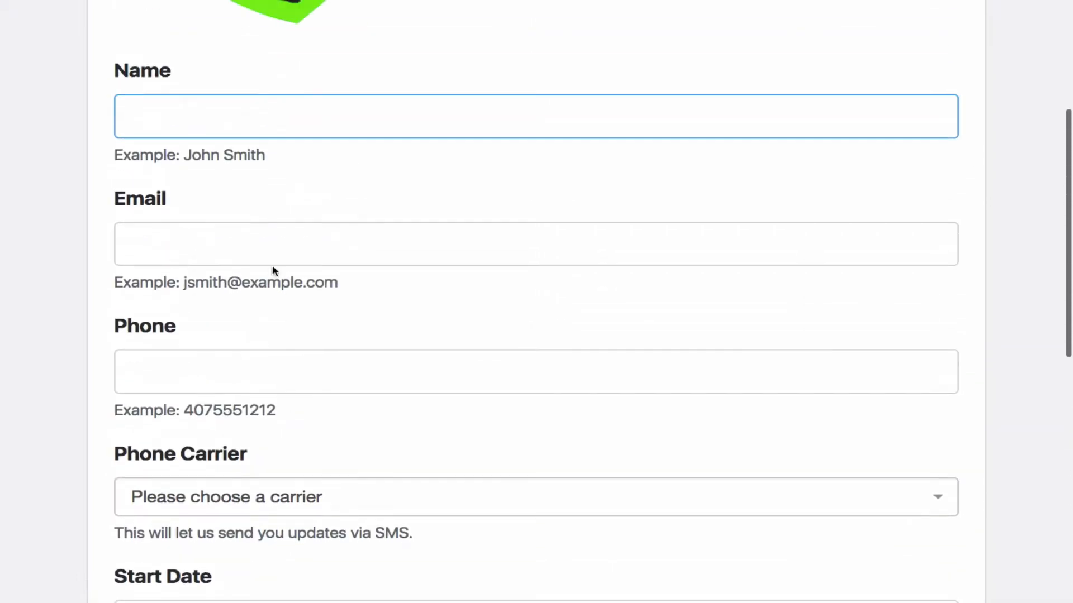
left_click(272, 241)
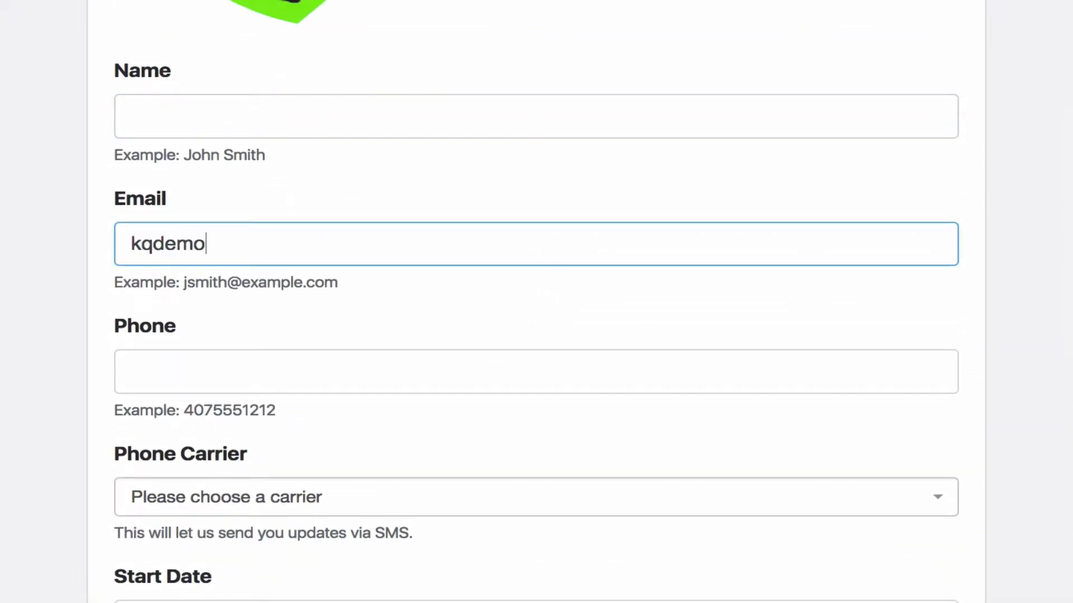
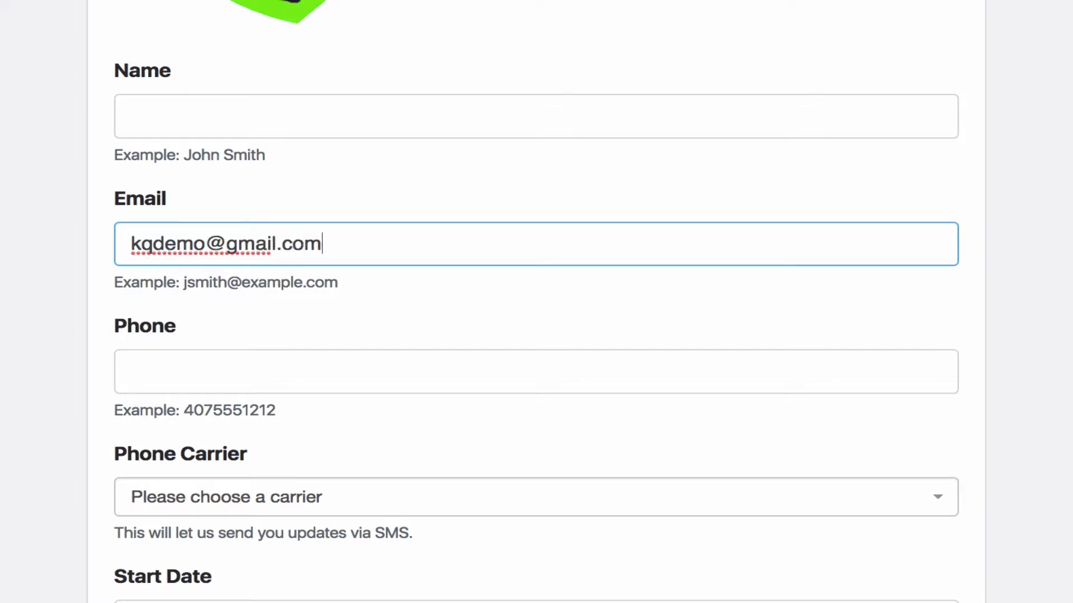
left_click(256, 108)
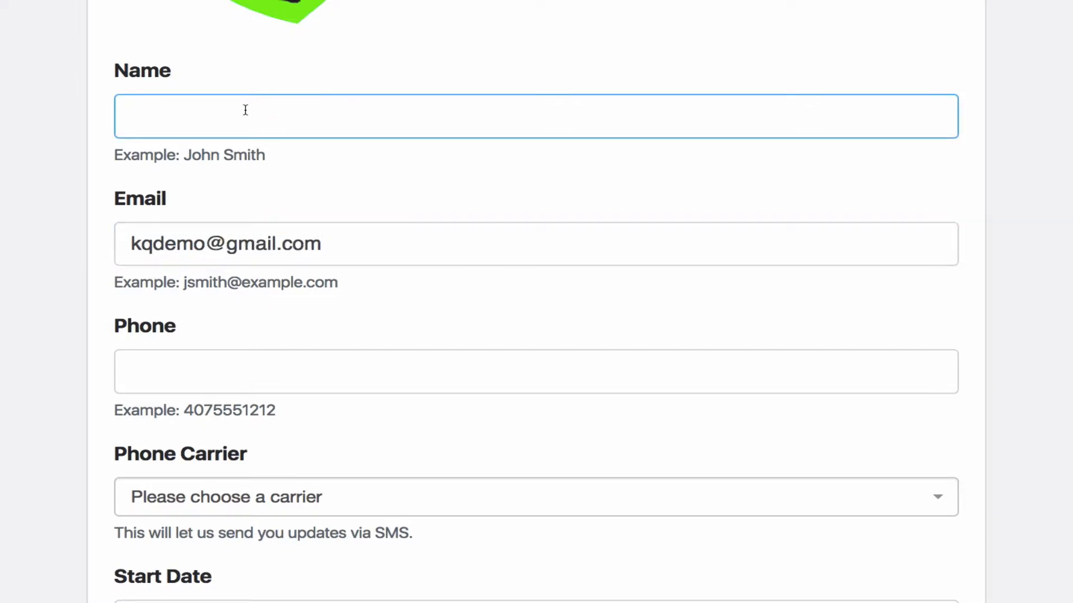
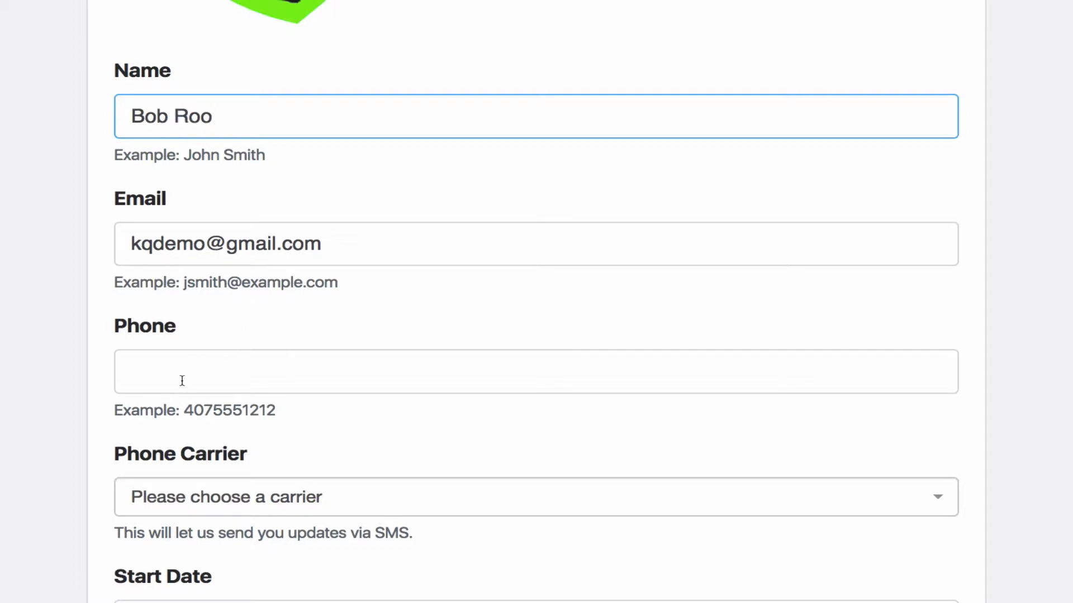
Try to set the form's Start Date to November 30, 2017
scroll(182, 381, "down", 4)
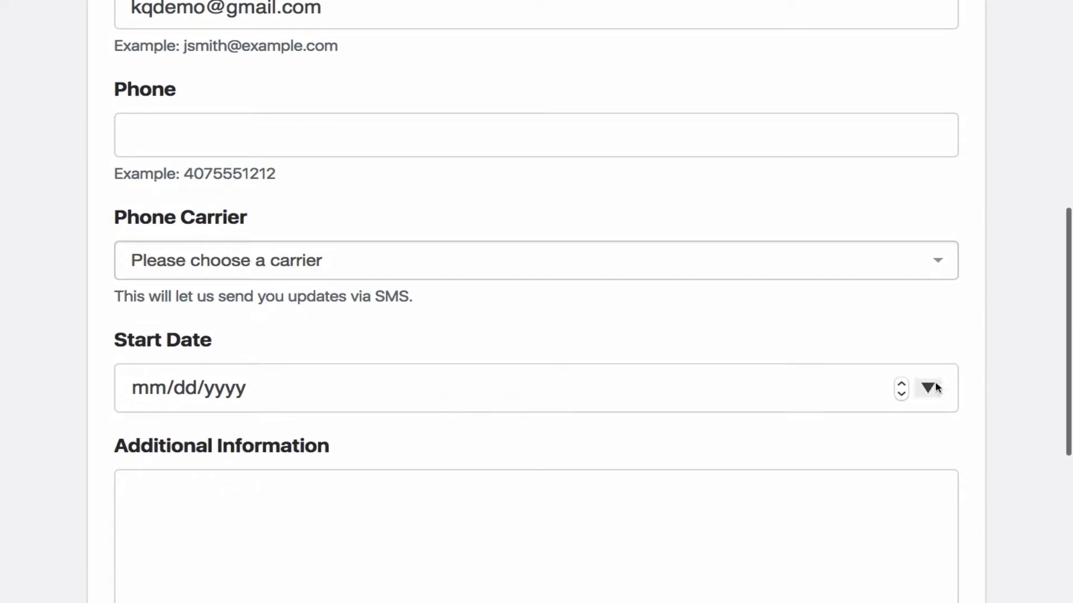
left_click(929, 388)
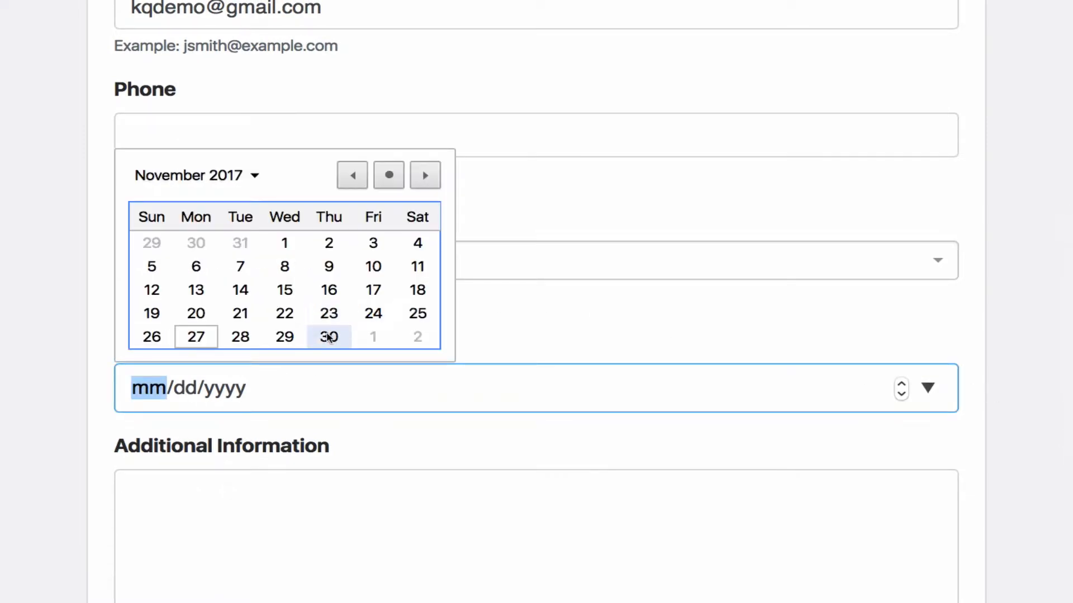
left_click(328, 337)
scroll(306, 350, "down", 10)
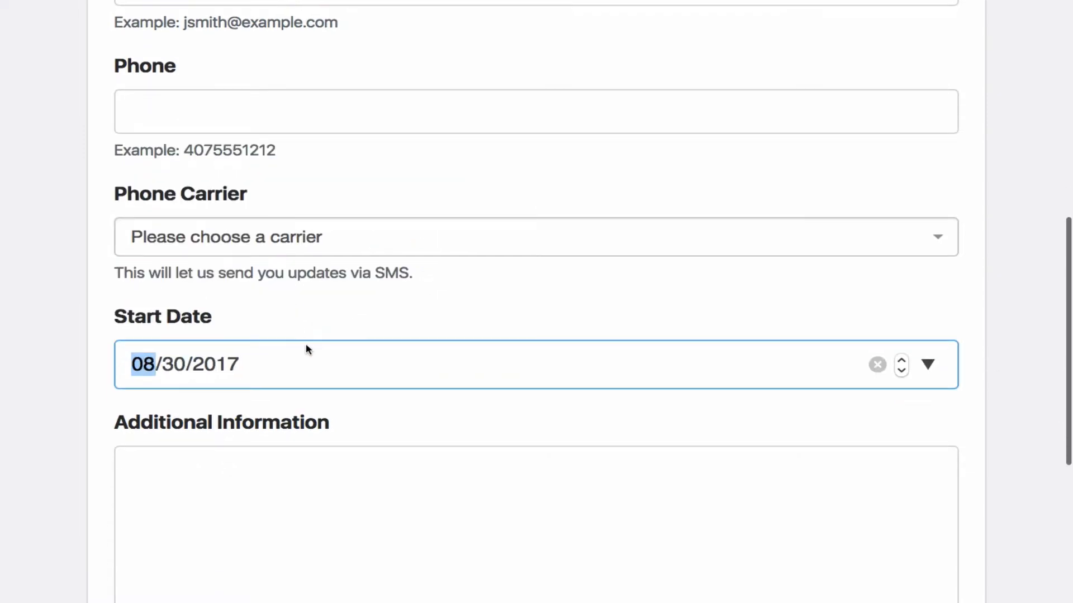
Set the form's Start Date to 11/30/2016
left_click(927, 365)
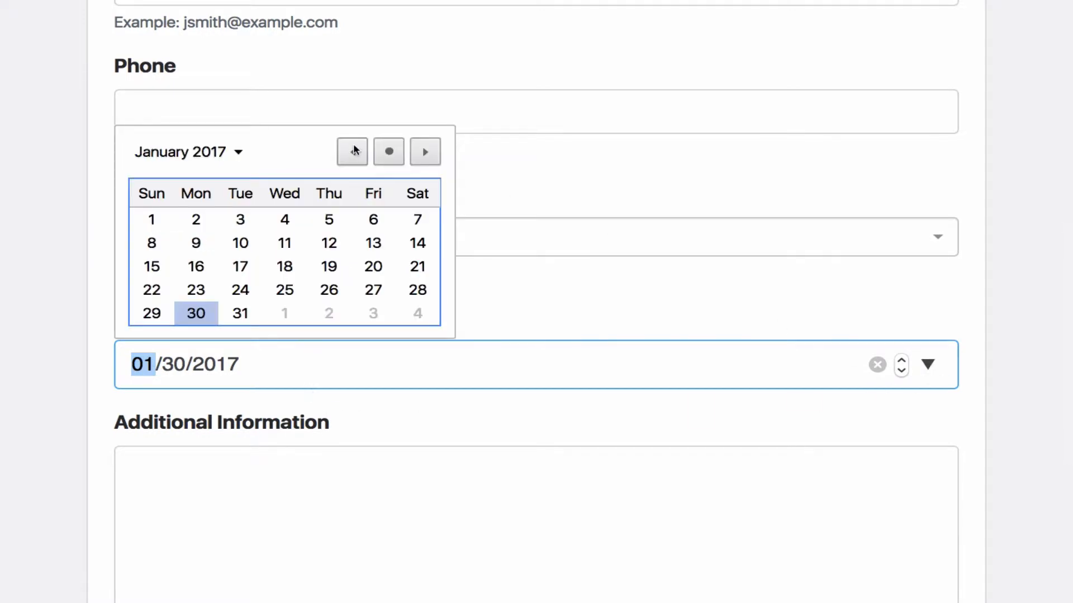
left_click(352, 152)
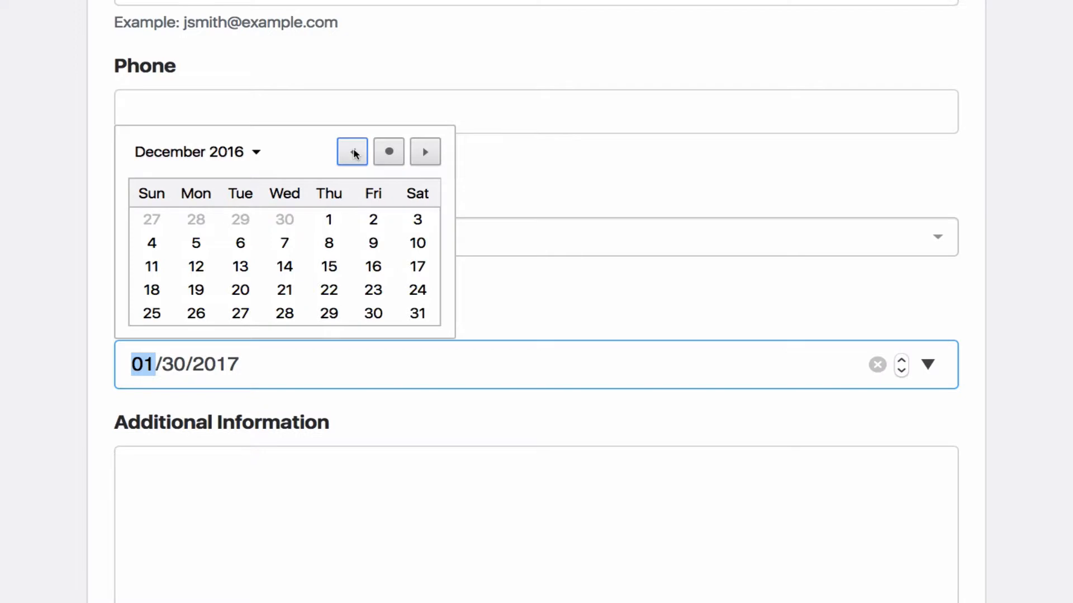
left_click(353, 152)
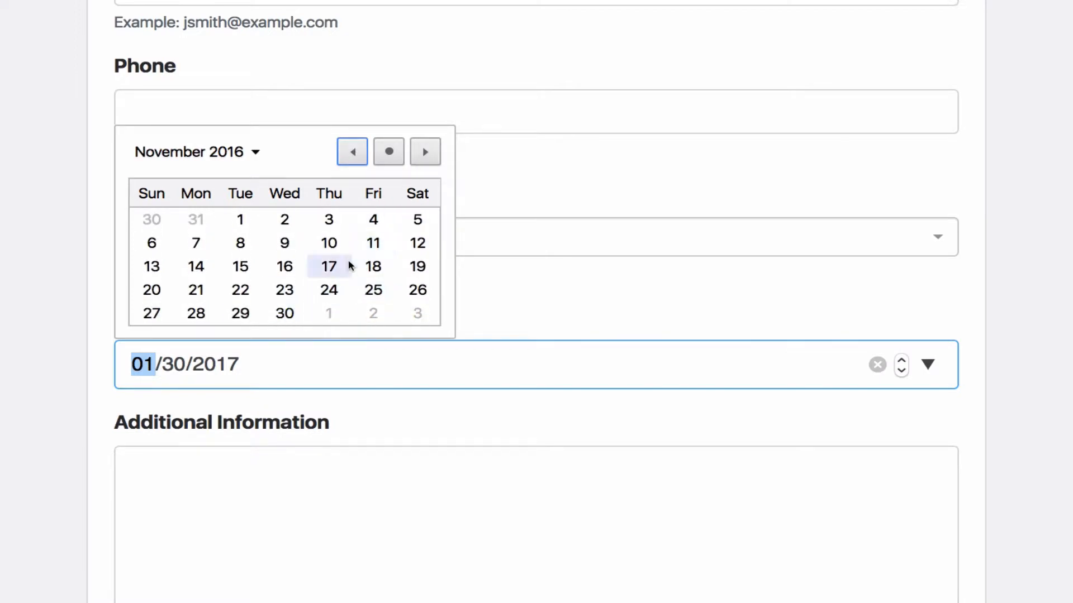
left_click(284, 313)
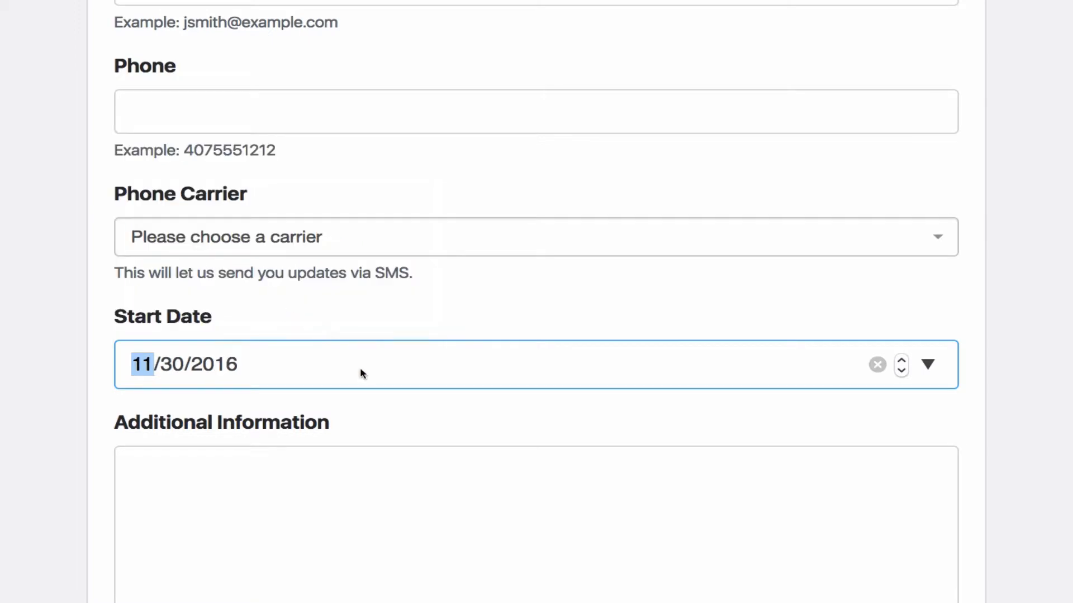
scroll(373, 445, "down", 5)
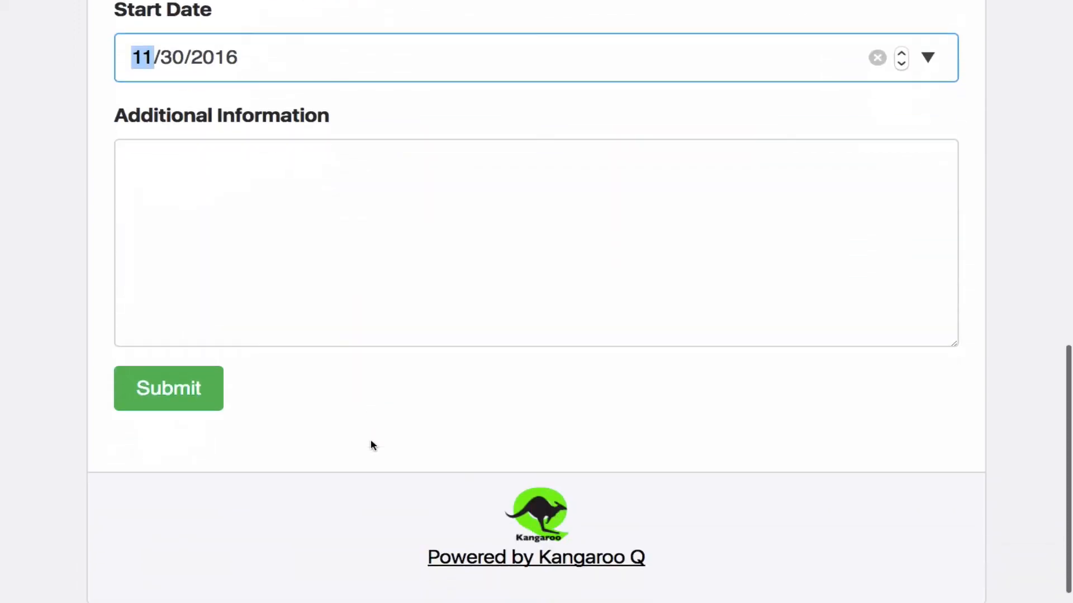
Submit the completed Plant a Garden public order form and dismiss the thank-you notice
left_click(192, 377)
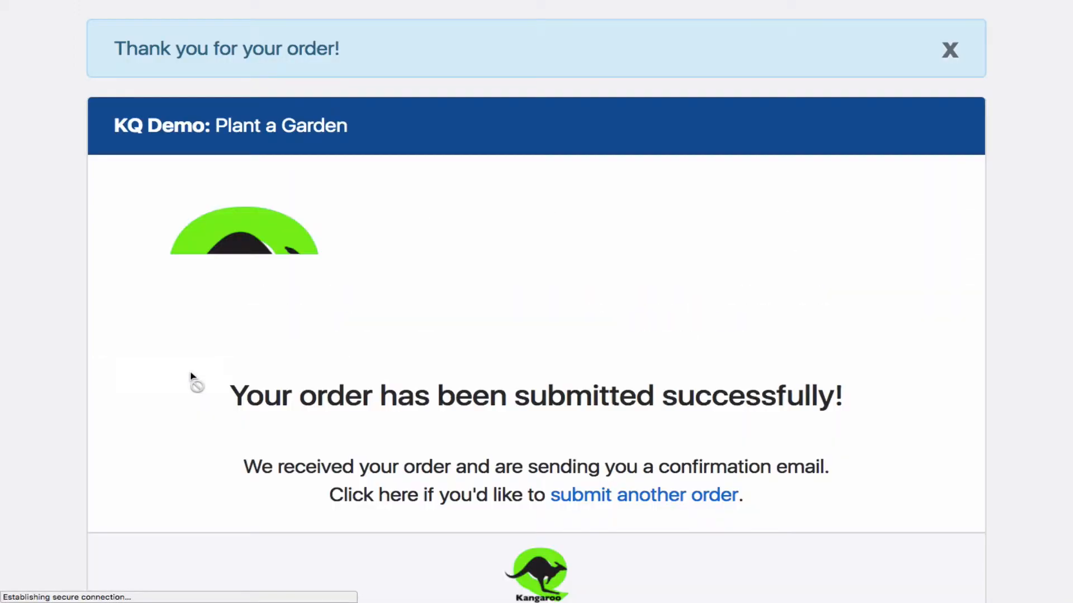
left_click(949, 51)
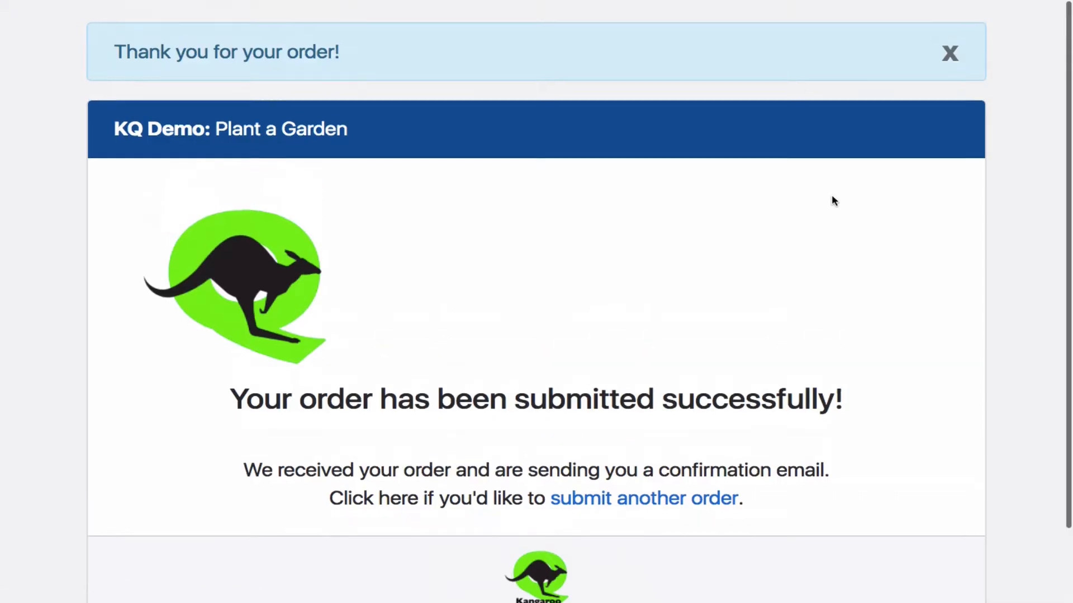
left_click(949, 49)
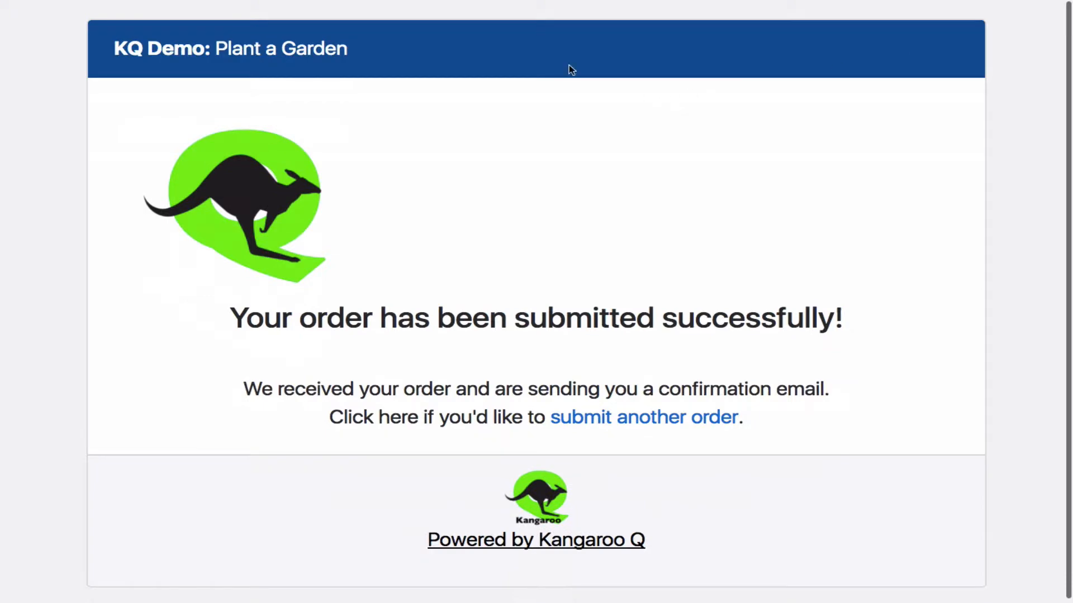
Close the submitted form's page and return from the Public Form page to the Plant a Garden orders, looking over the order cards
mouse_move(431, 1)
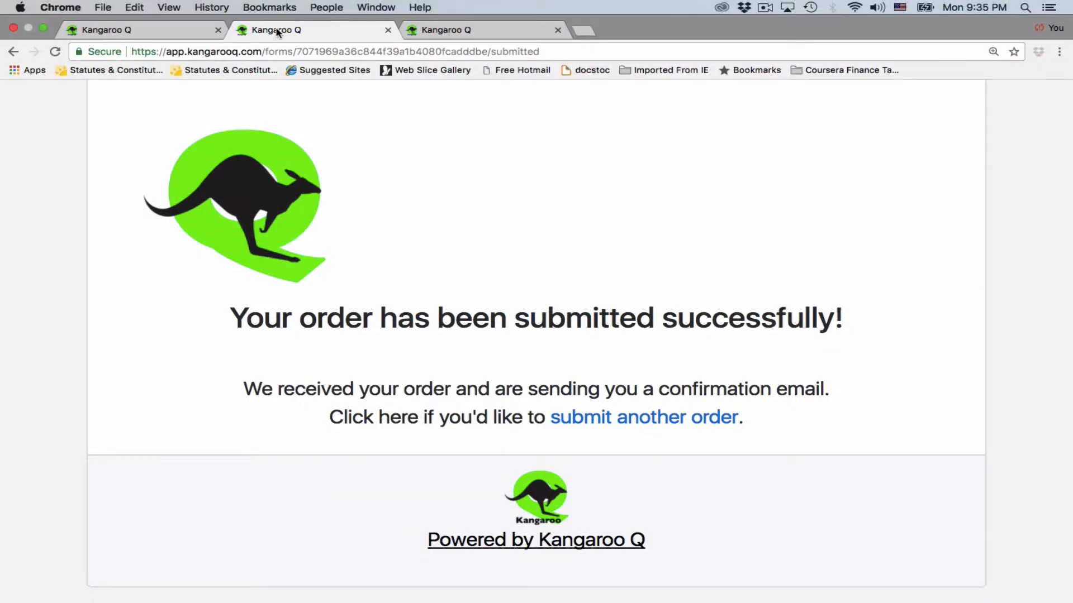
left_click(389, 31)
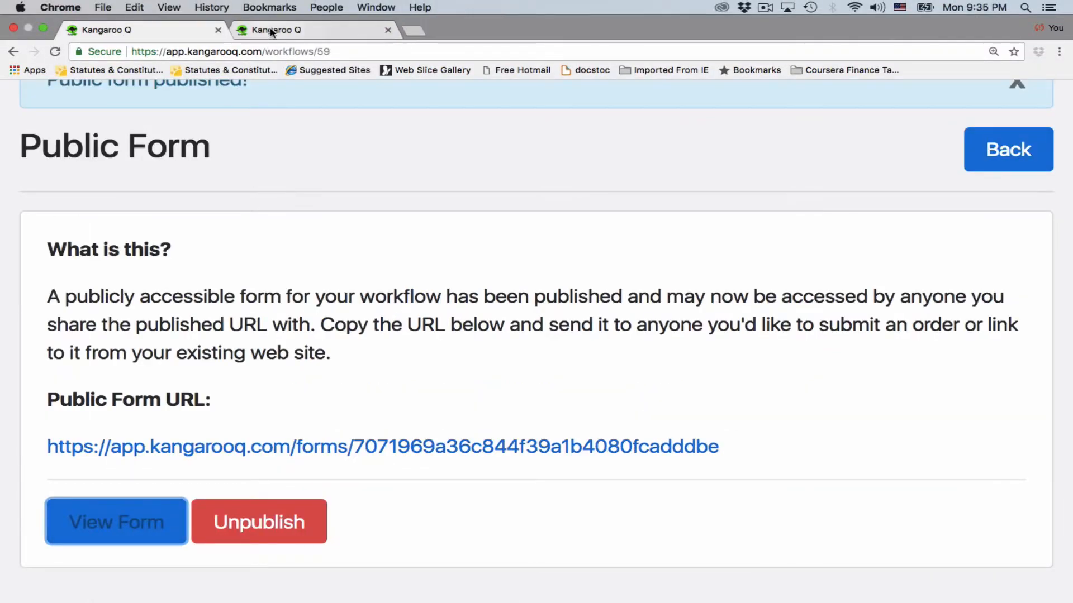
left_click(1007, 149)
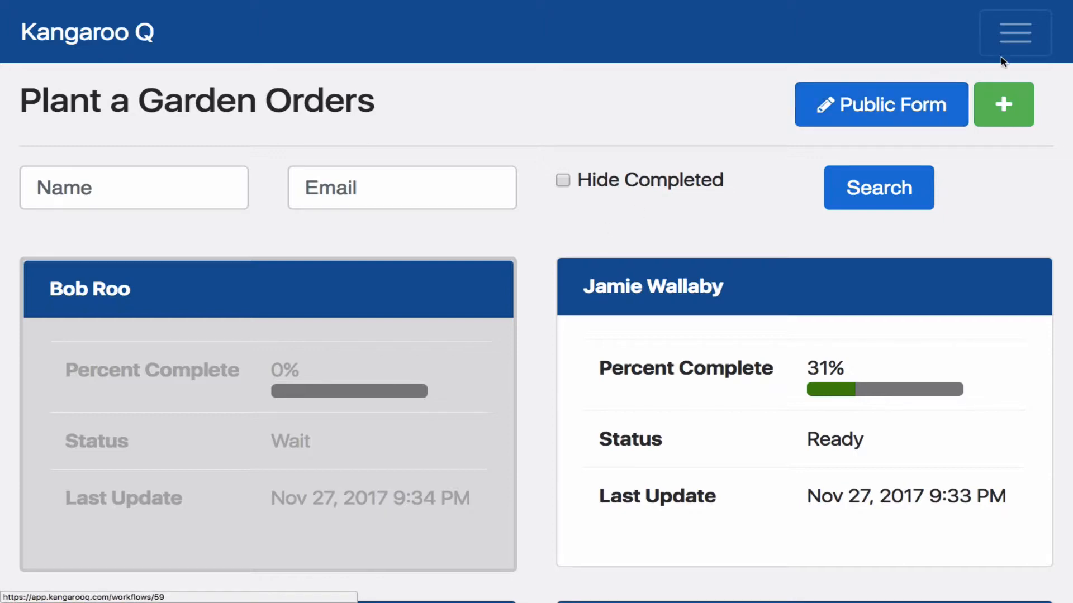
scroll(745, 187, "down", 6)
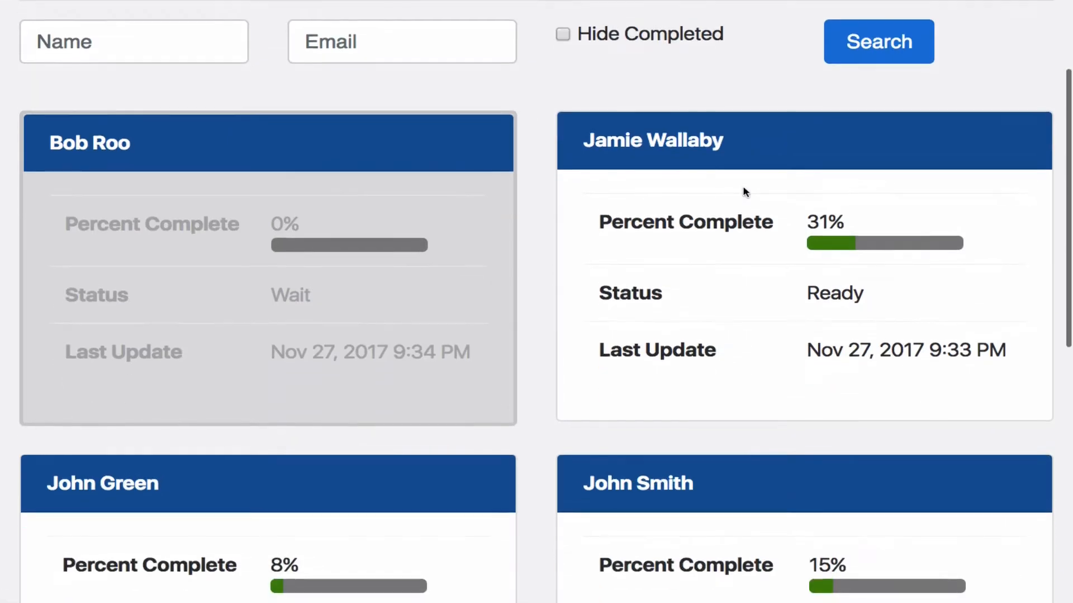
scroll(715, 207, "up", 4)
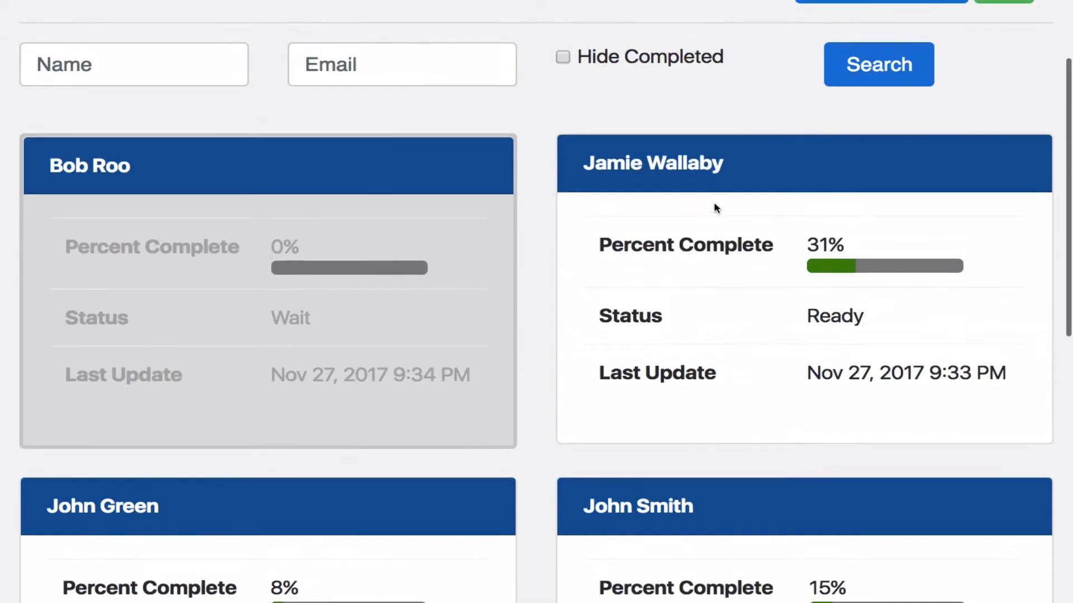
scroll(722, 201, "up", 3)
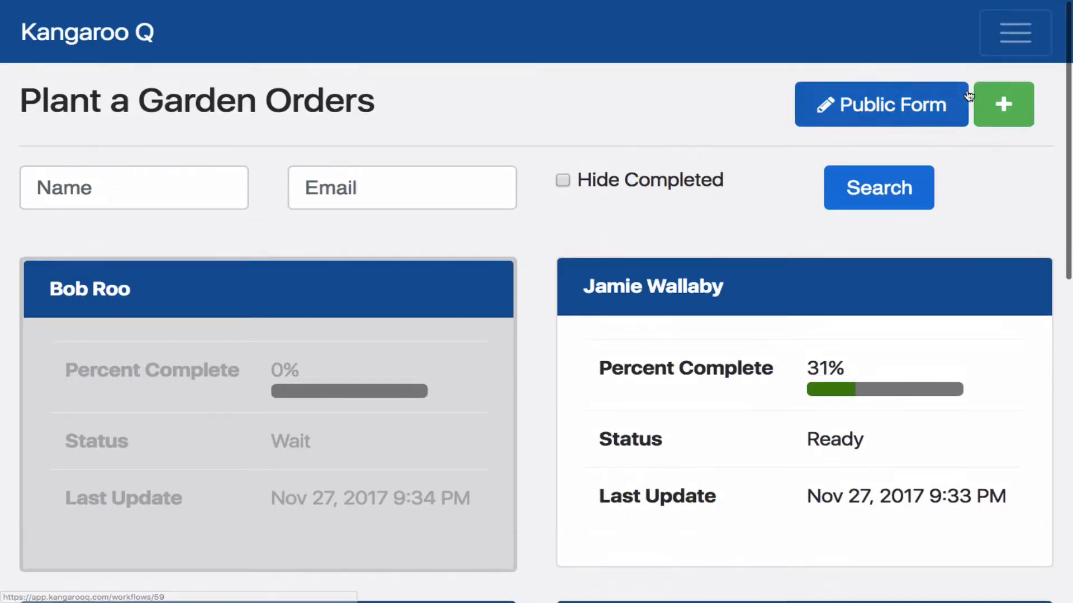
Go to the list of all workflows and open the steps of the Plant a Garden workflow
left_click(1018, 31)
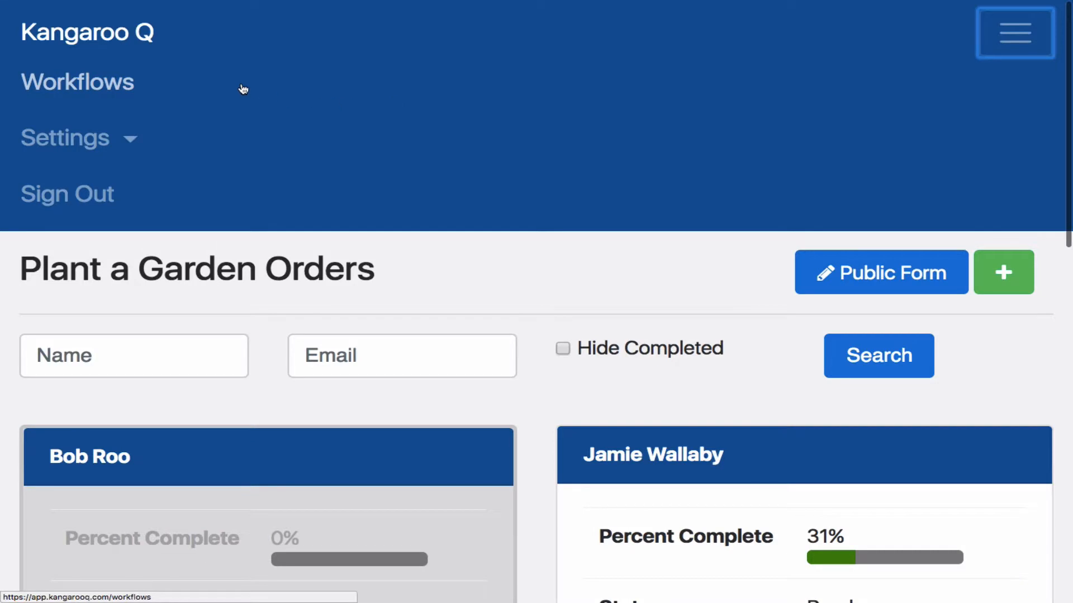
left_click(95, 85)
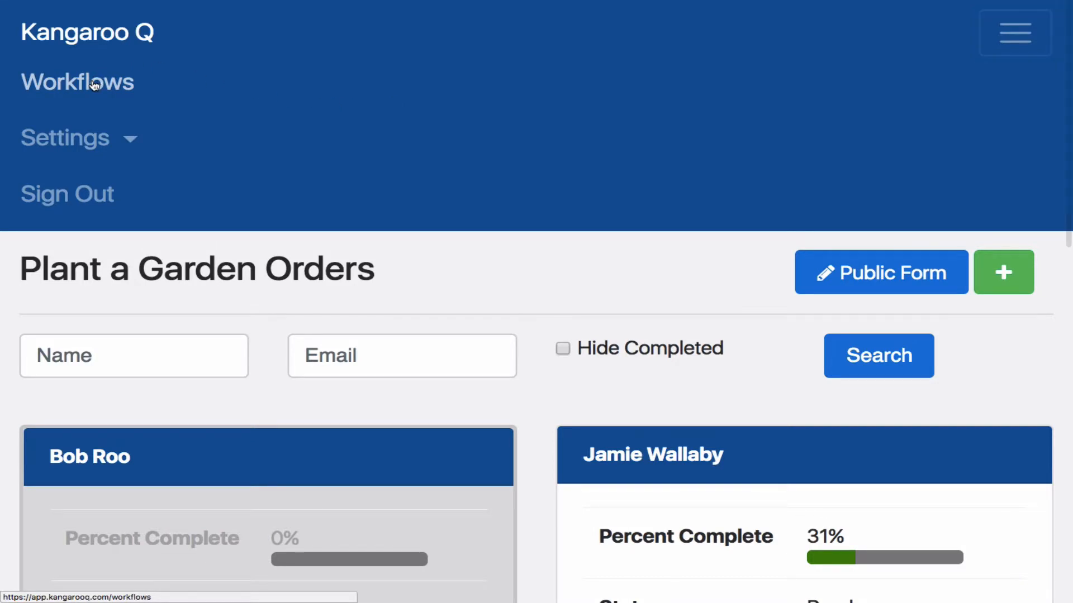
scroll(263, 345, "down", 2)
scroll(260, 345, "down", 3)
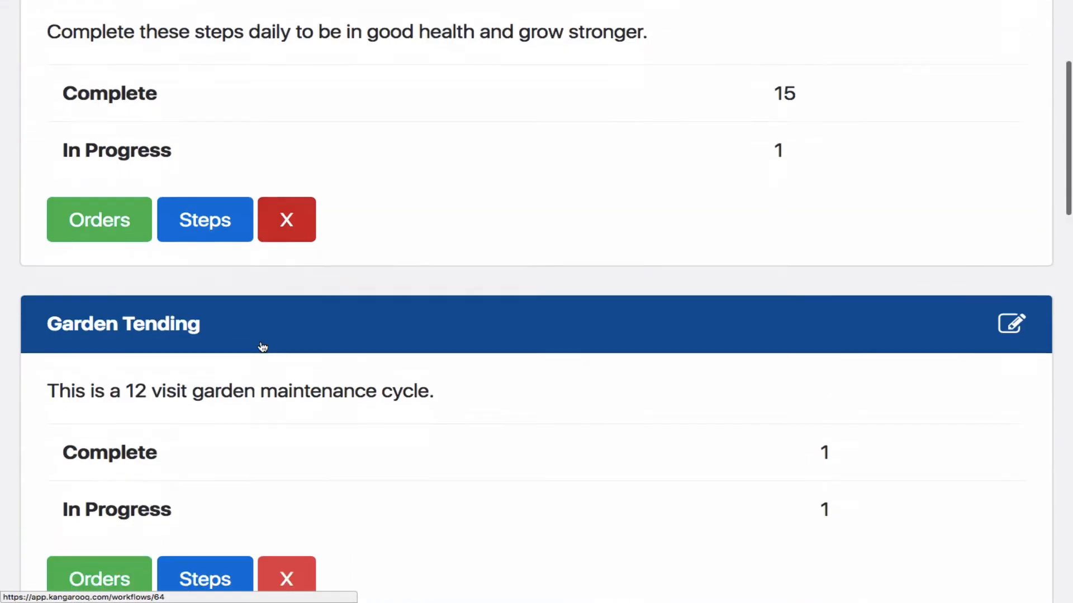
scroll(261, 345, "down", 2)
scroll(261, 345, "down", 10)
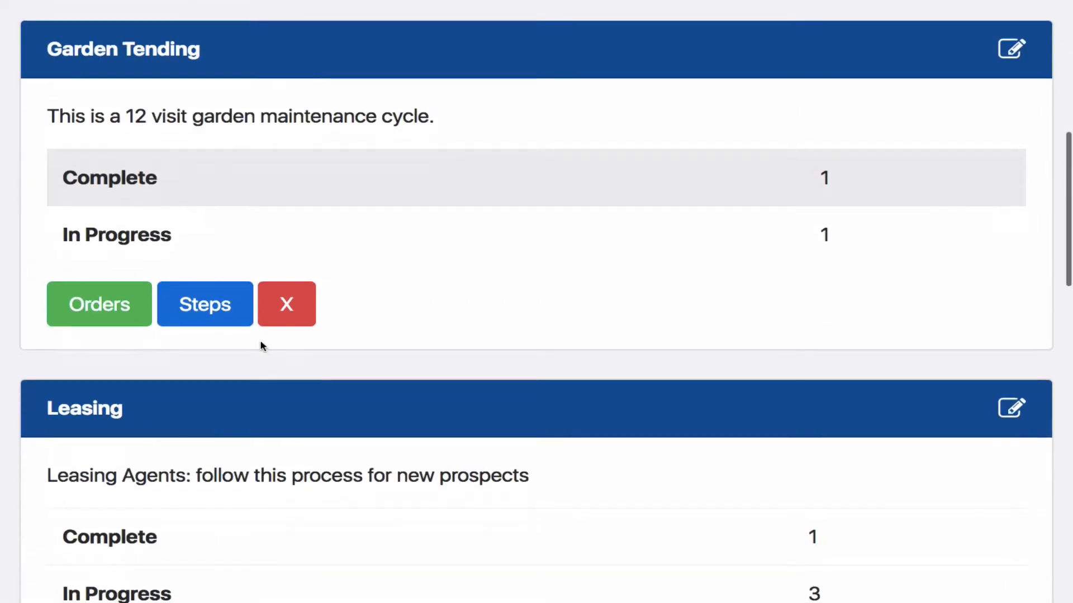
scroll(263, 345, "down", 7)
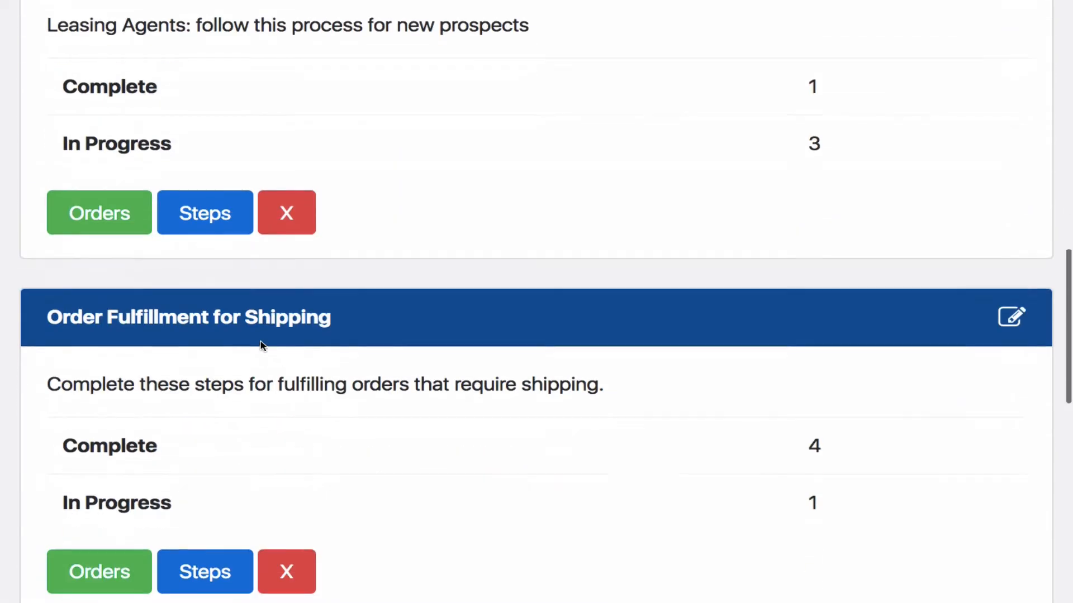
scroll(262, 345, "down", 3)
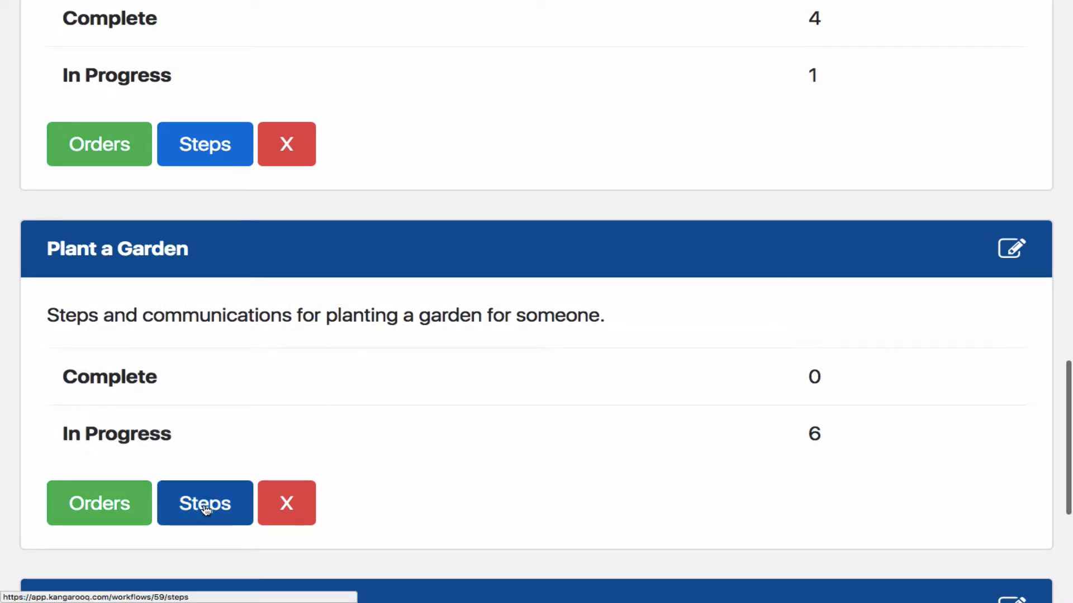
left_click(205, 515)
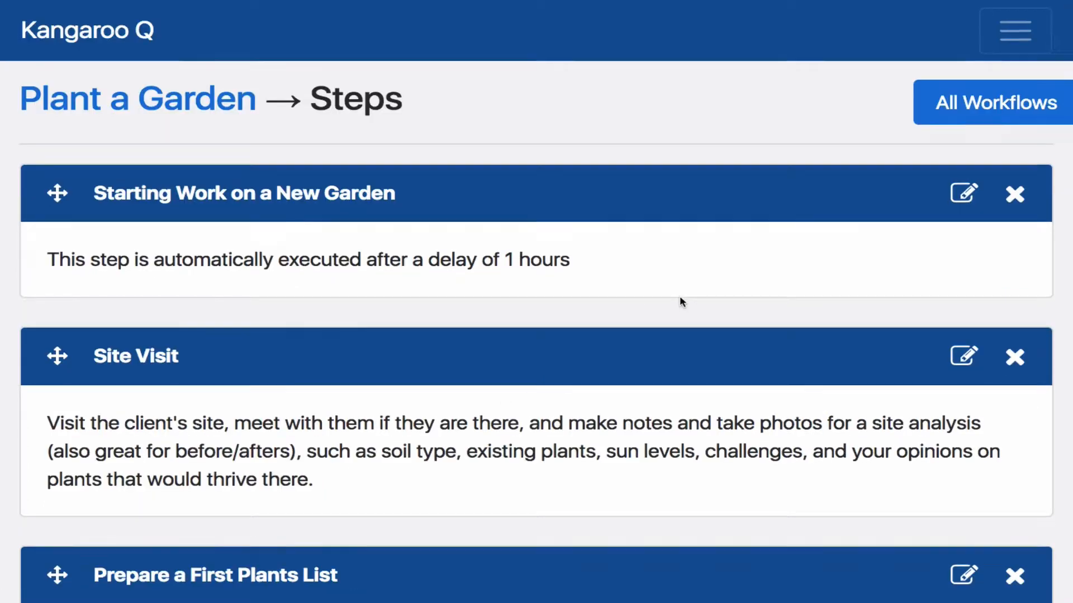
Start adding a new step of the Standard Step type to the Plant a Garden workflow
scroll(681, 300, "down", 20)
scroll(680, 303, "down", 15)
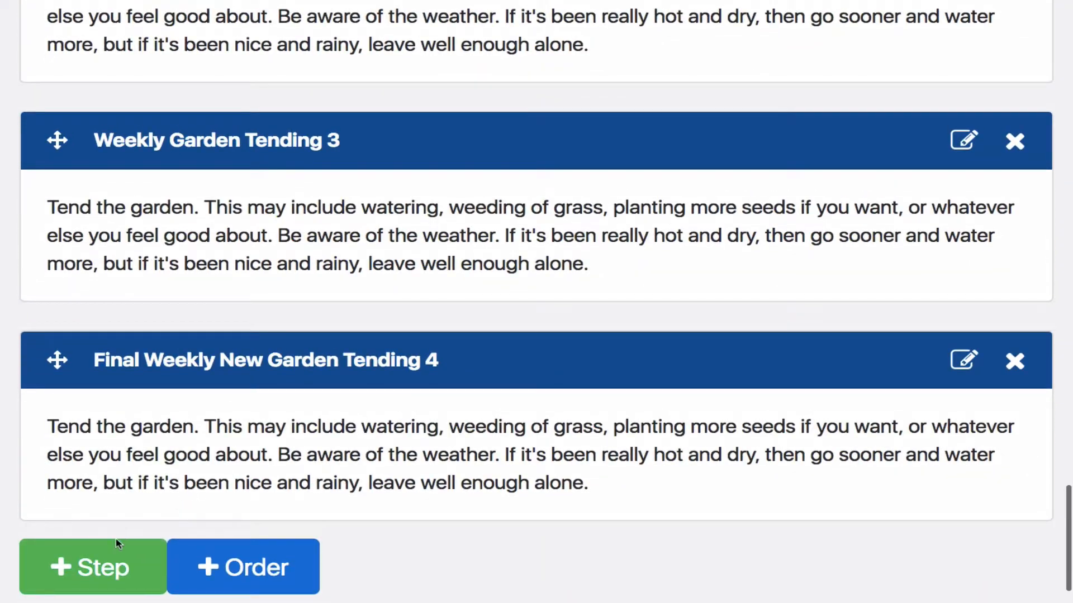
left_click(114, 548)
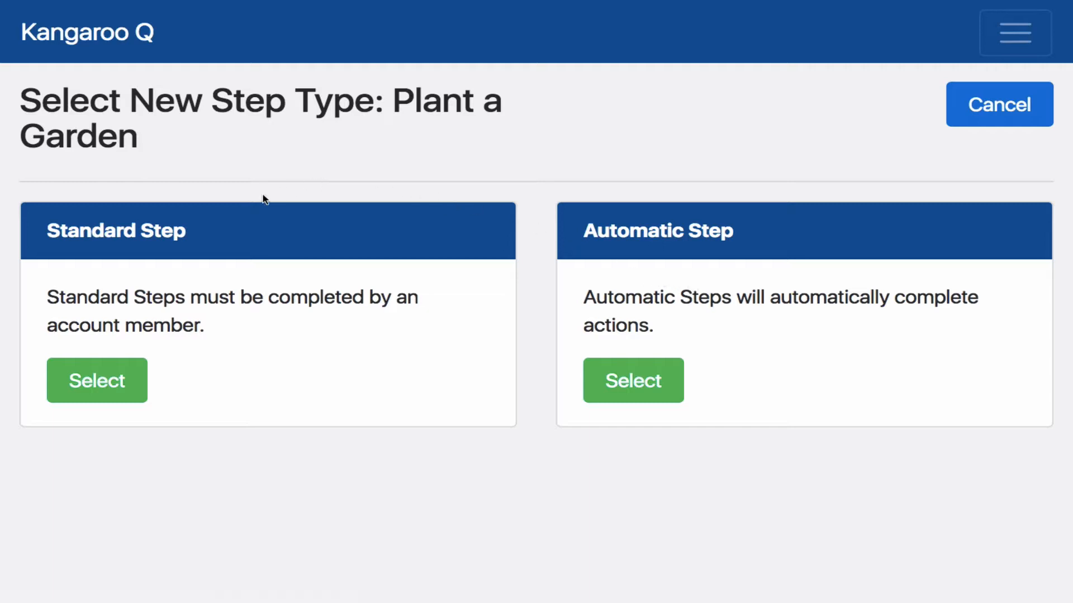
left_click(112, 385)
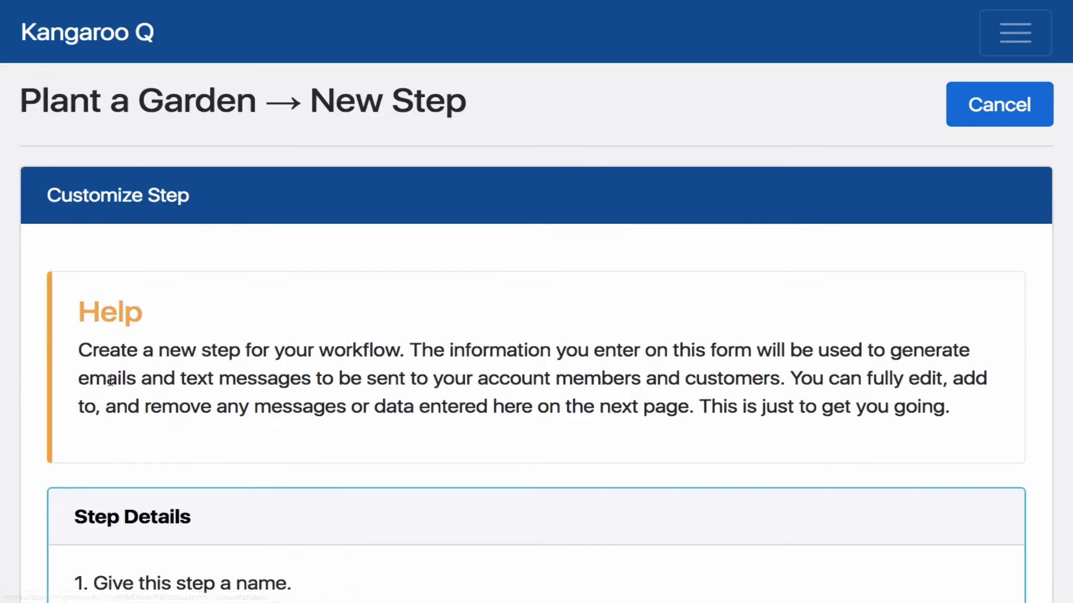
Name the new workflow step "Gardening Follow Up" in its Step Details
scroll(259, 380, "down", 3)
scroll(259, 374, "down", 2)
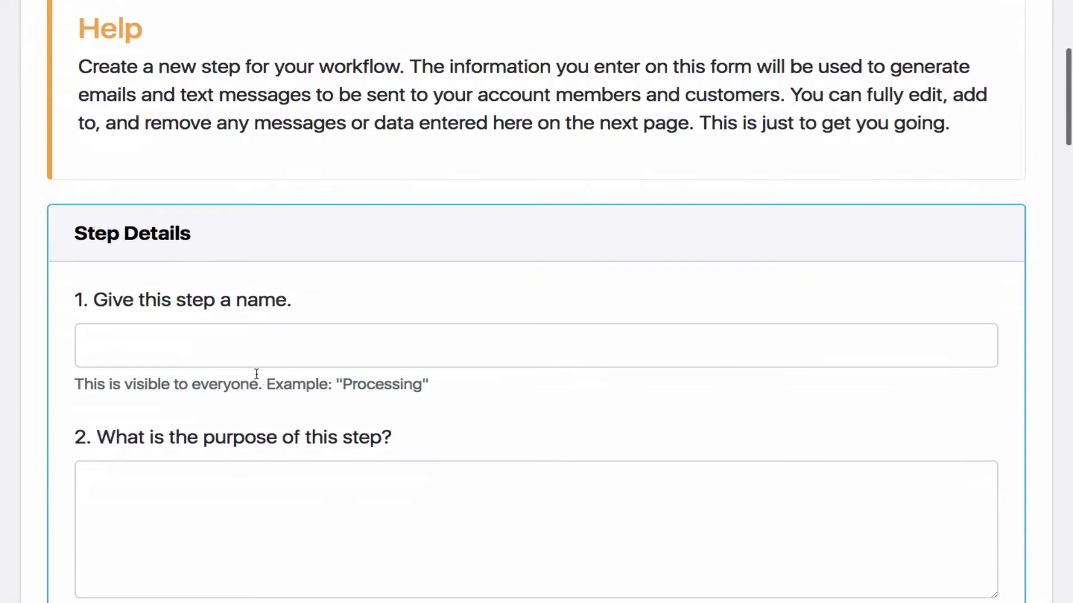
left_click(230, 349)
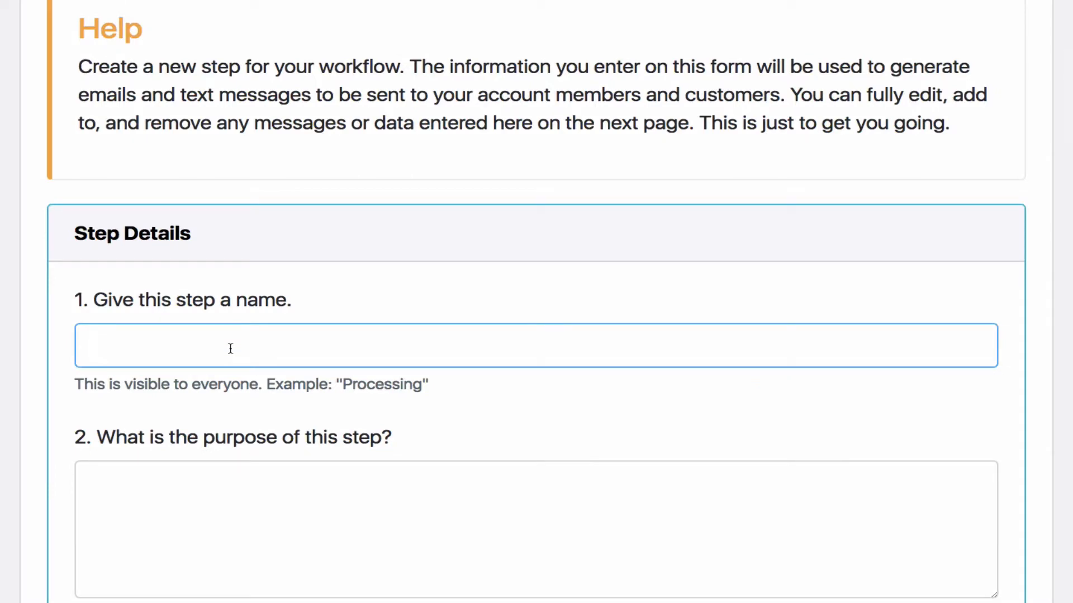
type("Garden")
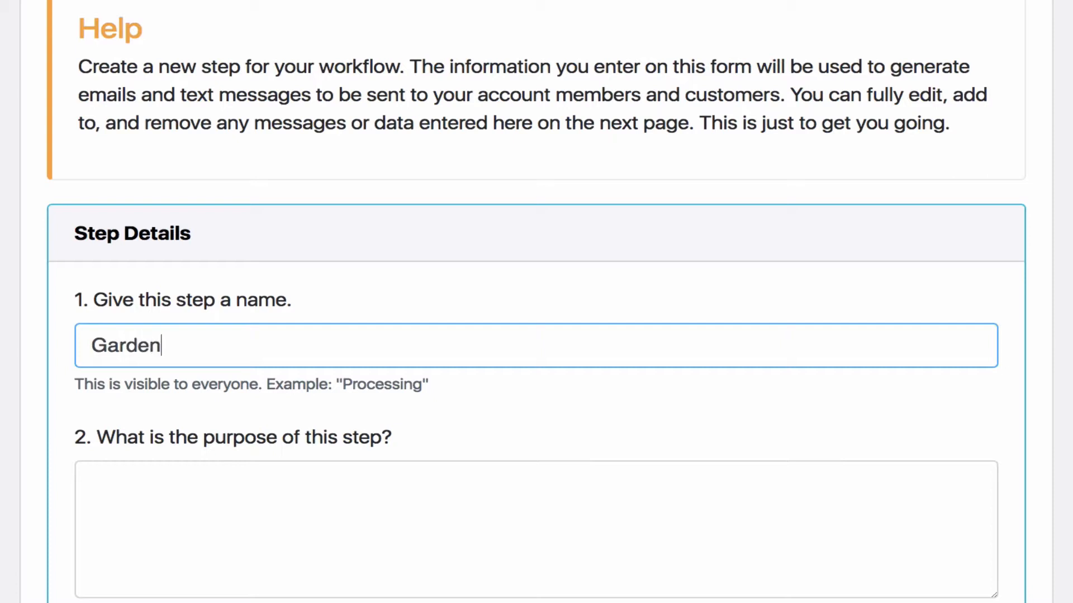
type("ing Follow Up")
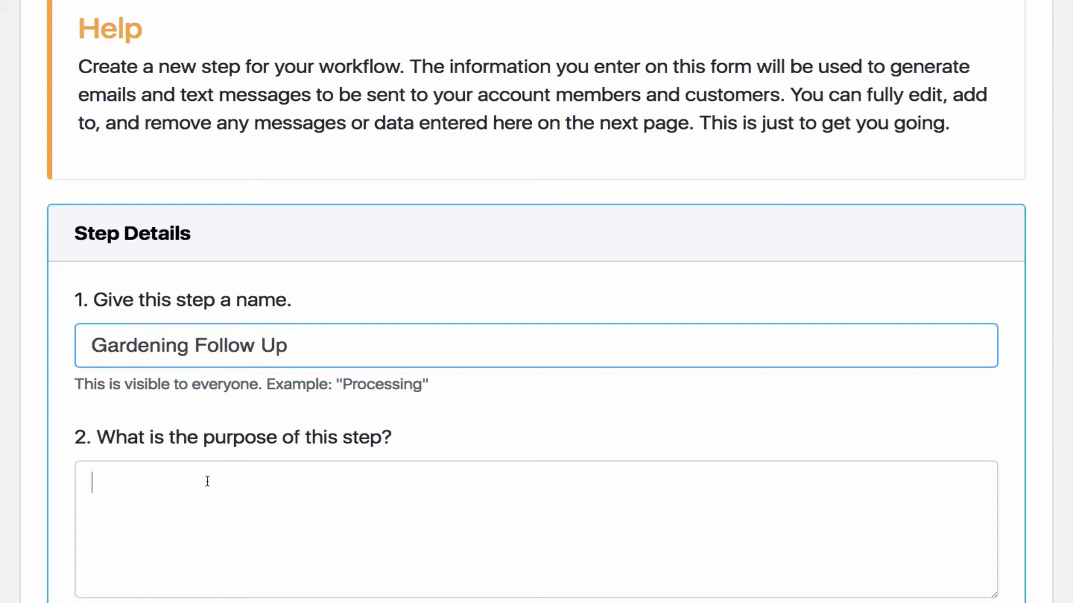
Enter "Check on customer satisfaction" as the purpose of the new step
scroll(293, 406, "down", 3)
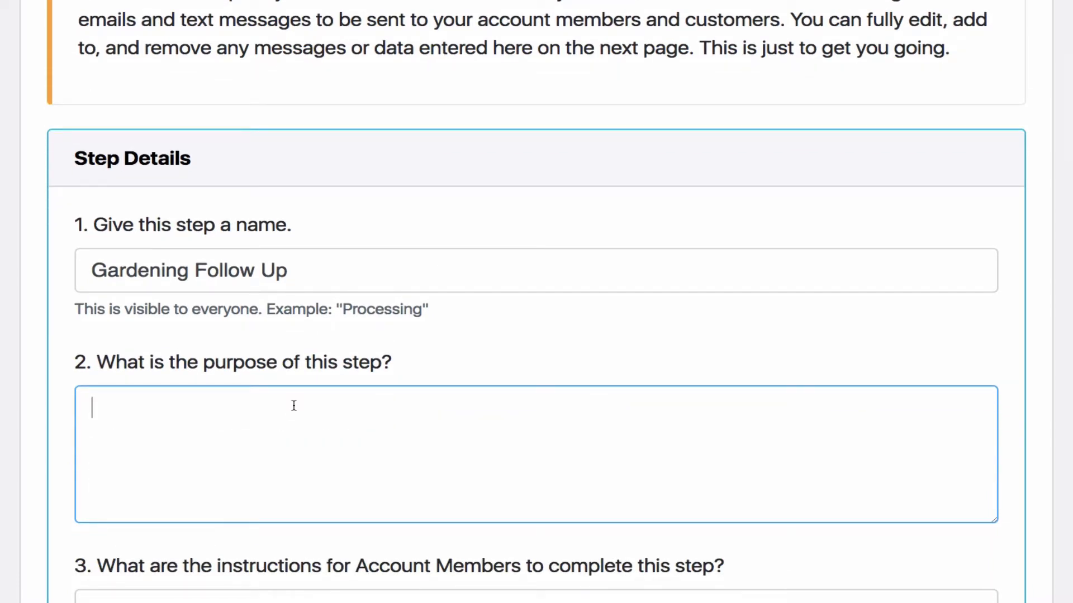
type("Check ")
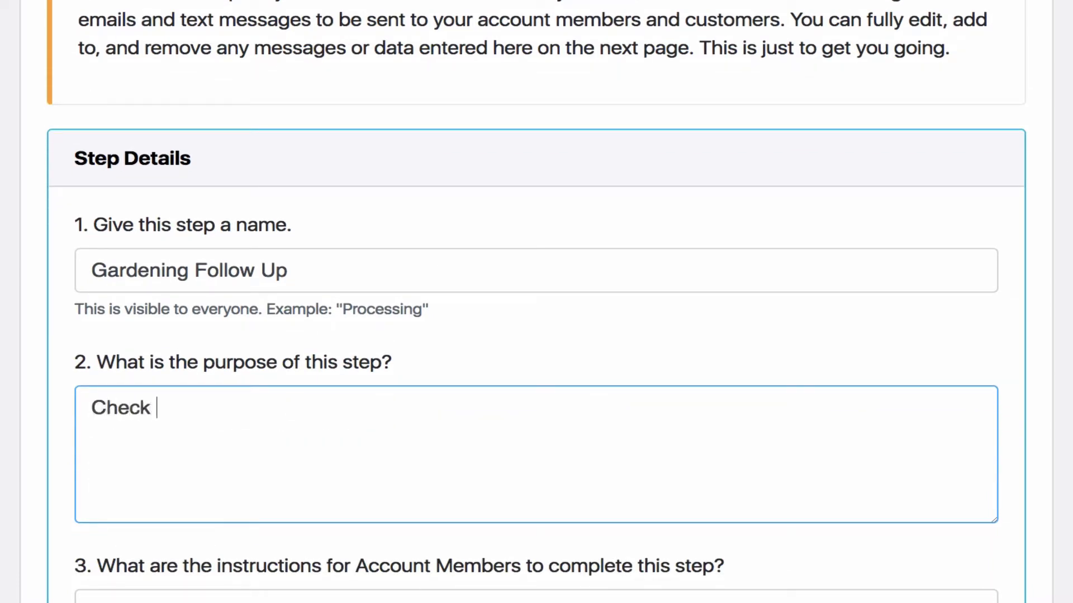
type("on customer satisfaction")
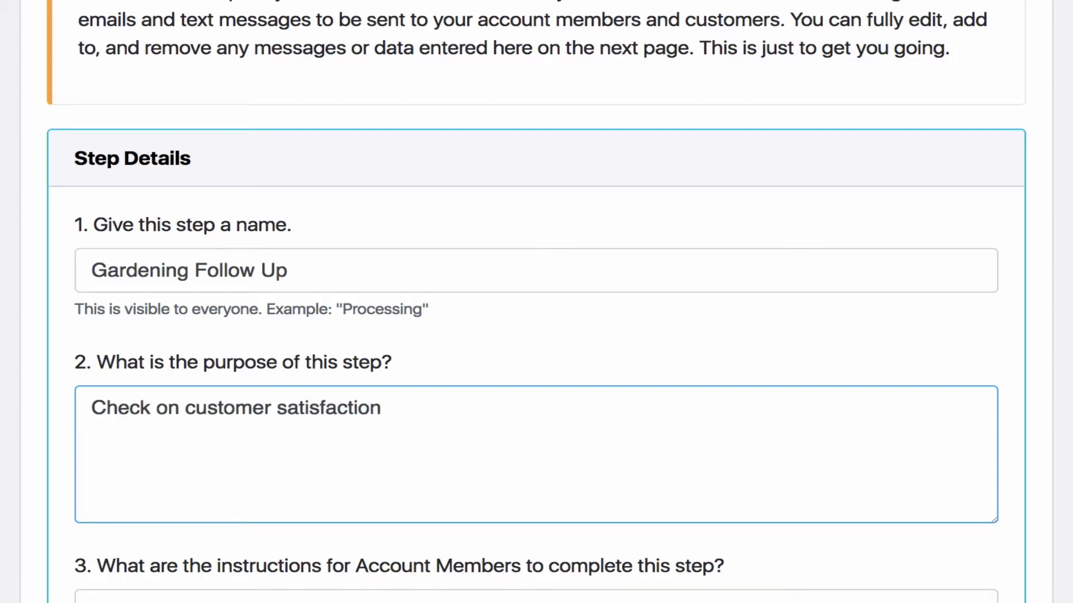
Enter the account member instructions "Please call the customer to verify that they are happy with the garden installation"
scroll(292, 404, "down", 5)
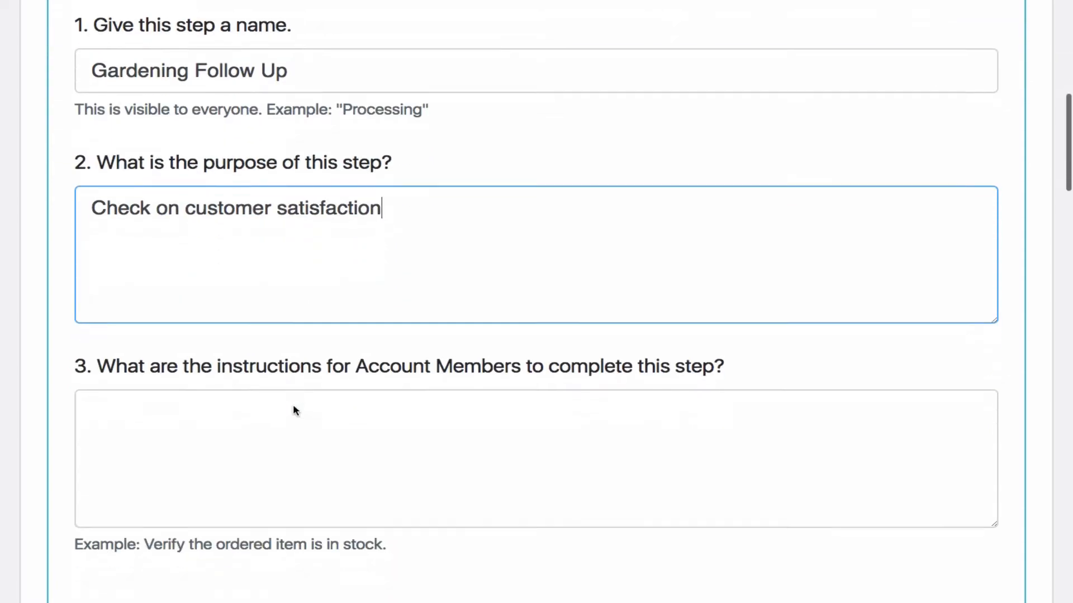
left_click(250, 378)
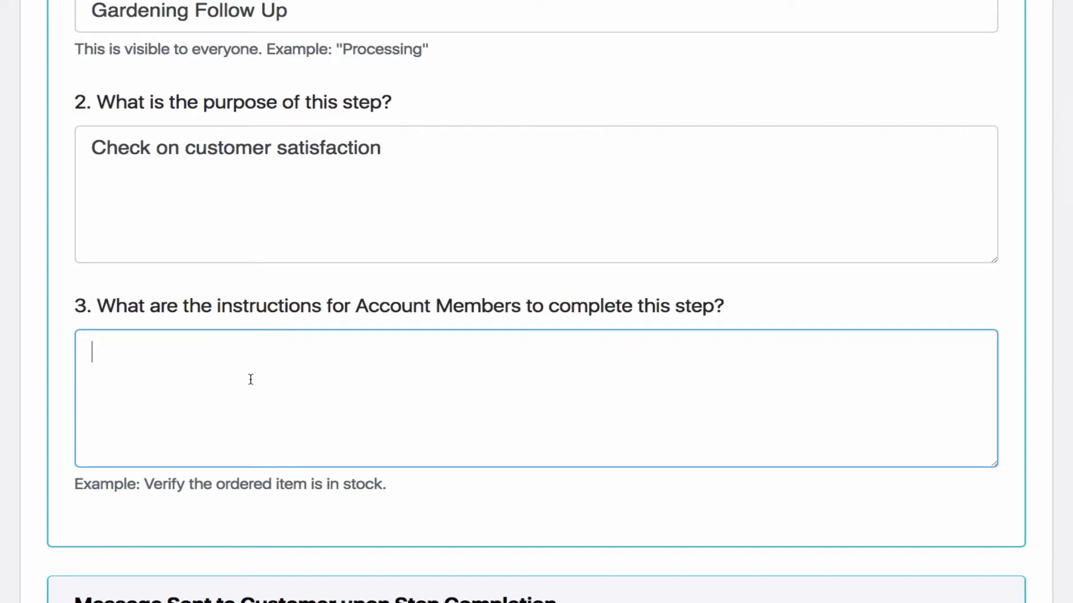
type("Please call the ")
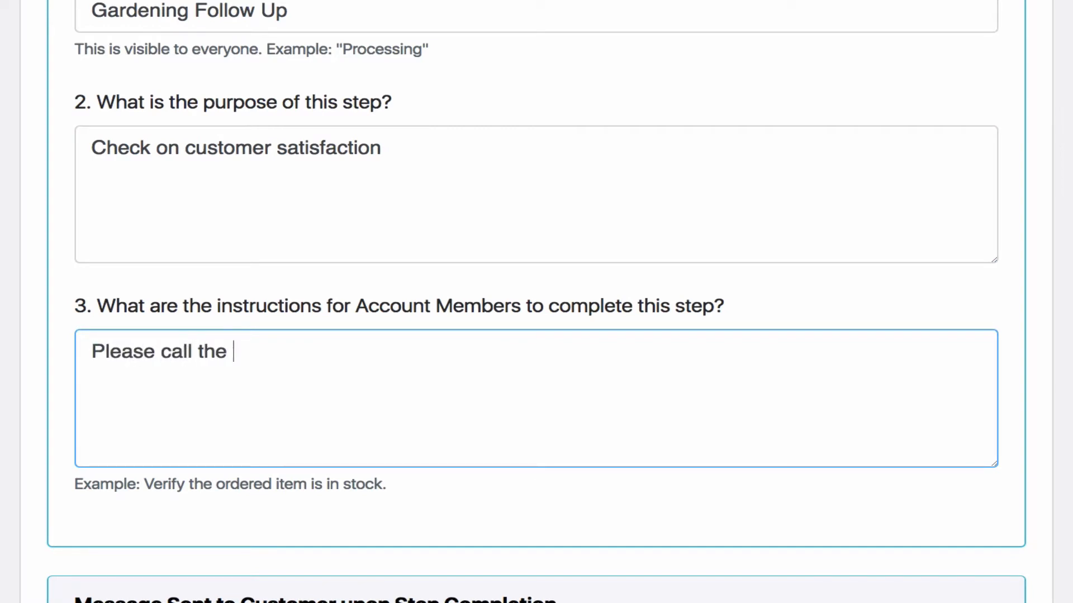
type("customer o")
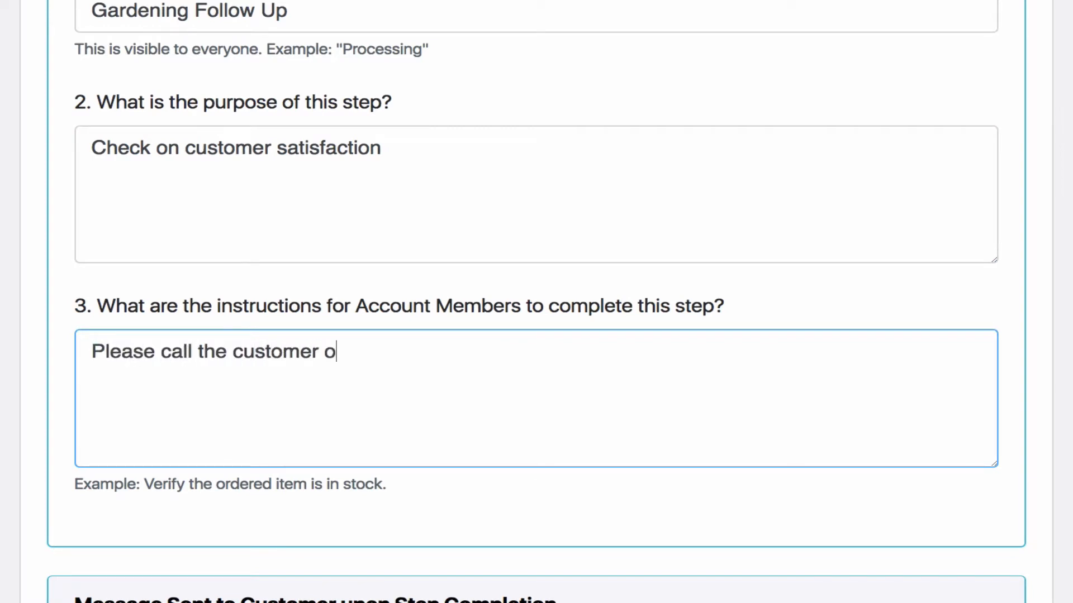
key("BackSpace")
key("BackSpace")
type("to verify ")
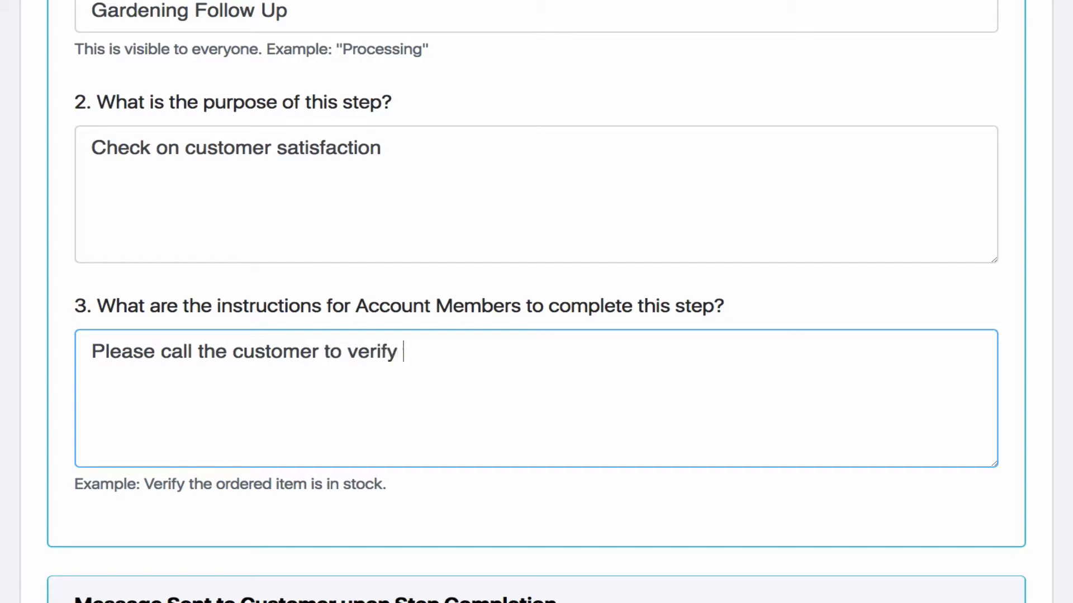
type("that they are ")
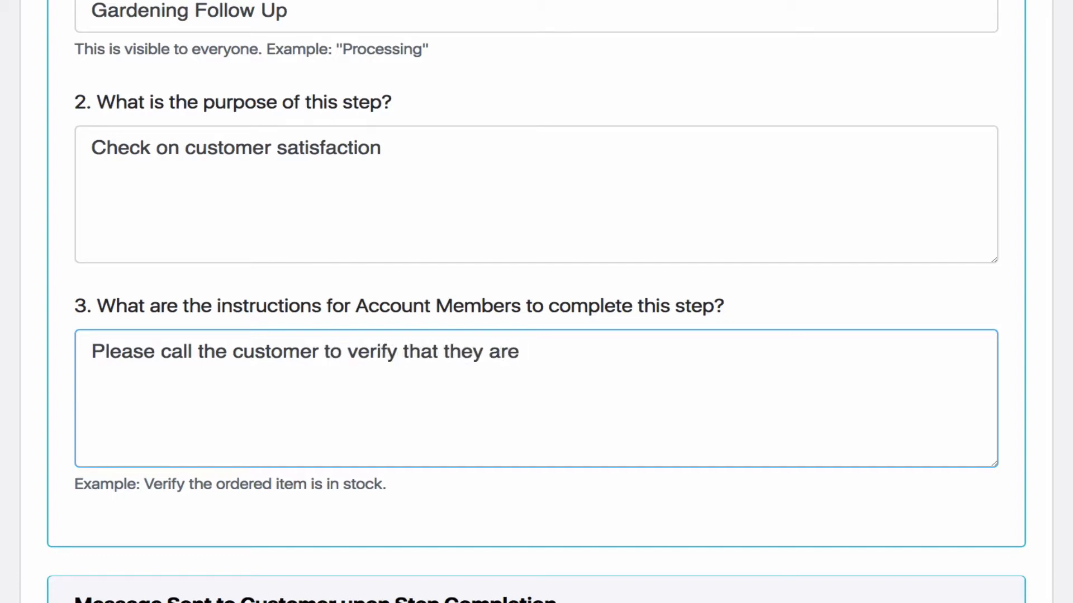
type("happy with ")
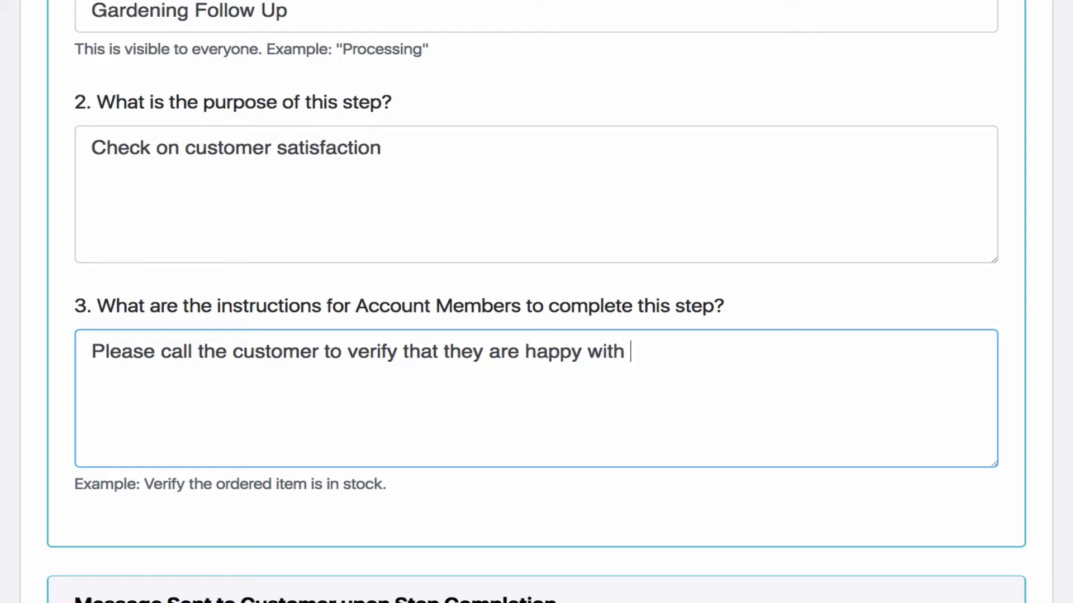
type("the garden")
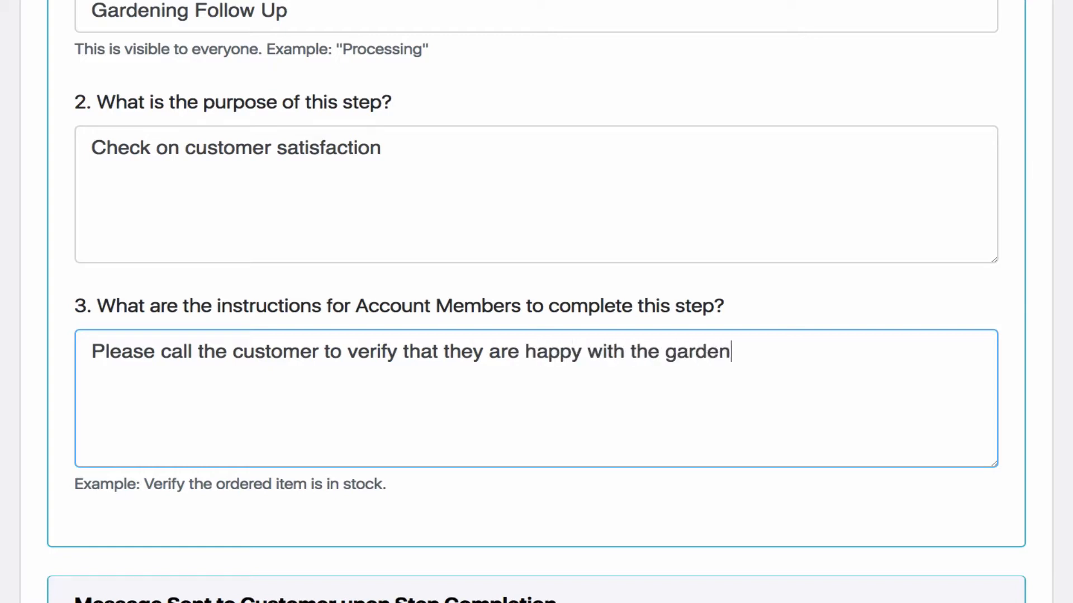
type(" installation.")
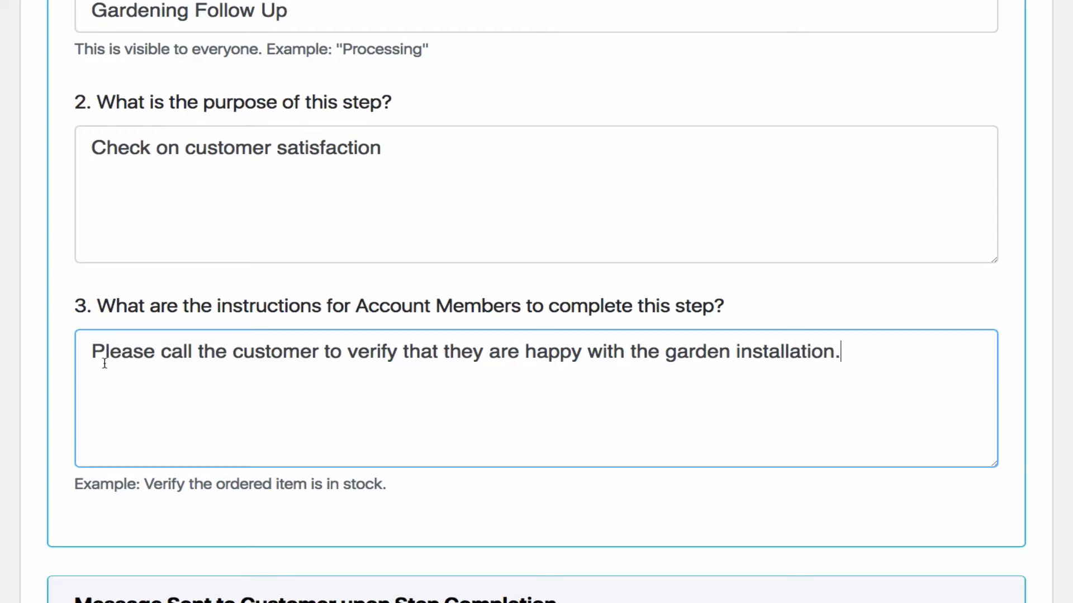
Review the new step's customer completion message, internal recipients and waiting timer settings
scroll(104, 364, "down", 3)
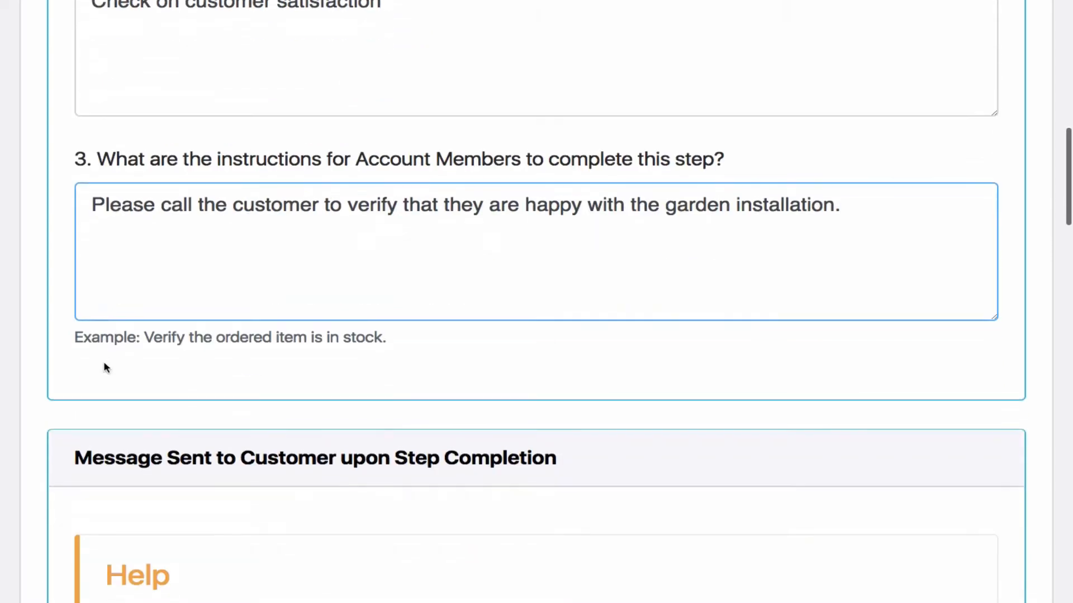
scroll(383, 342, "down", 10)
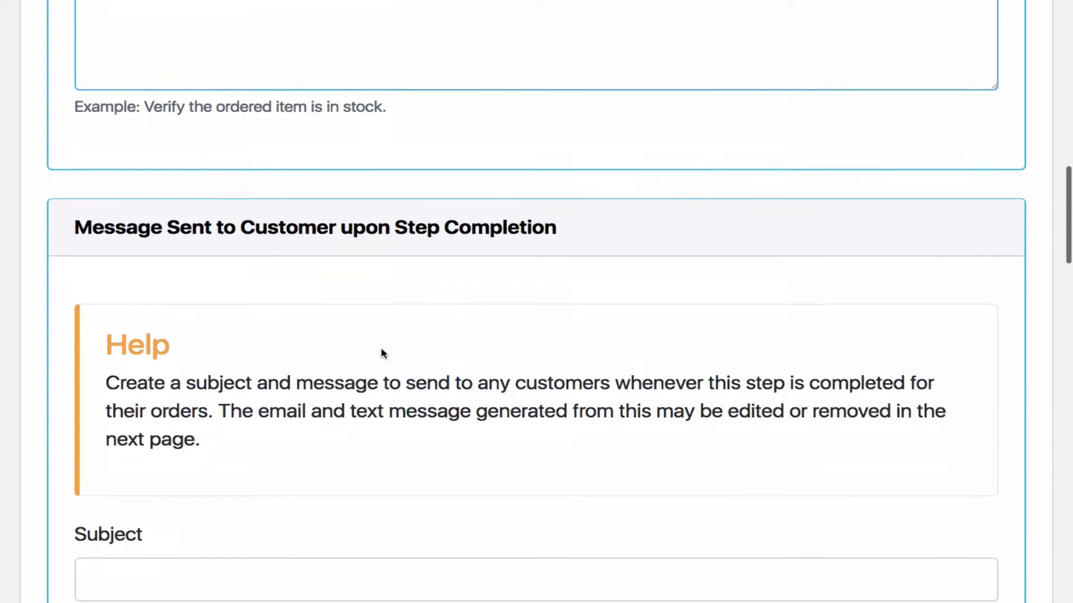
left_click(314, 336)
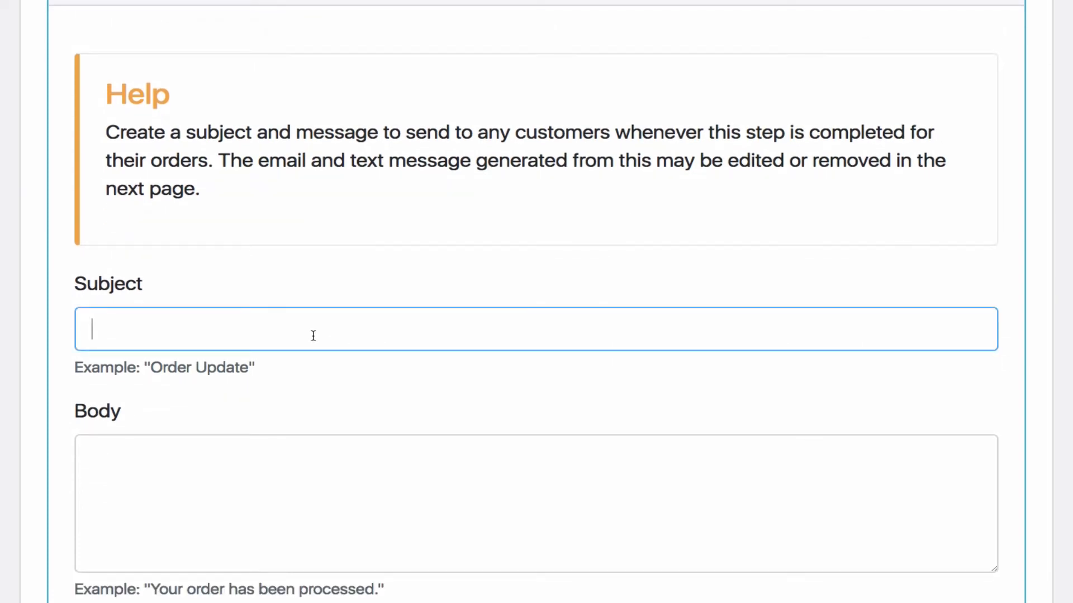
scroll(285, 305, "up", 2)
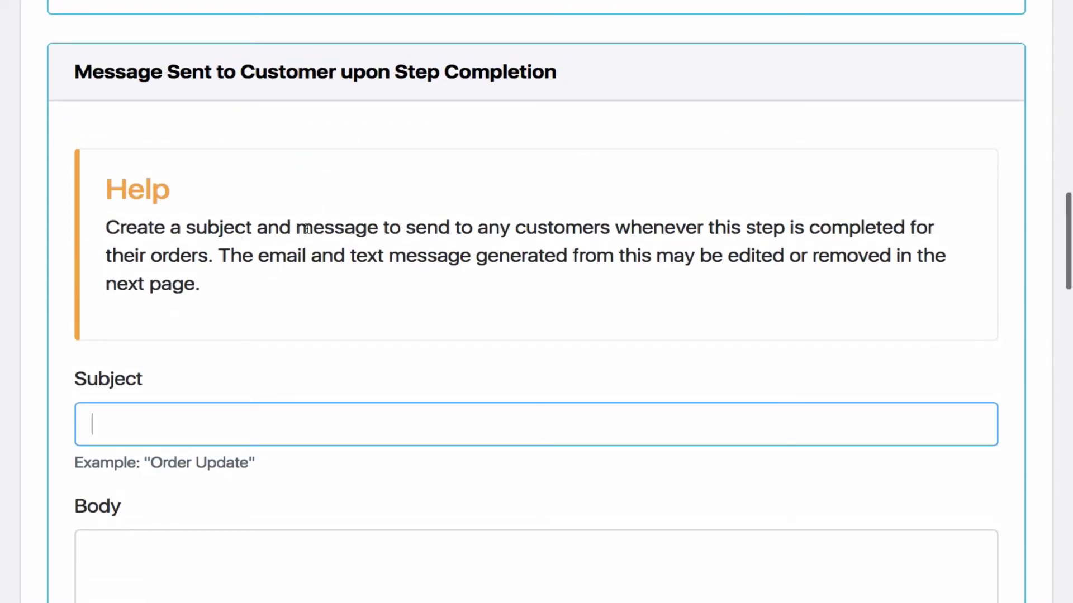
scroll(290, 367, "down", 12)
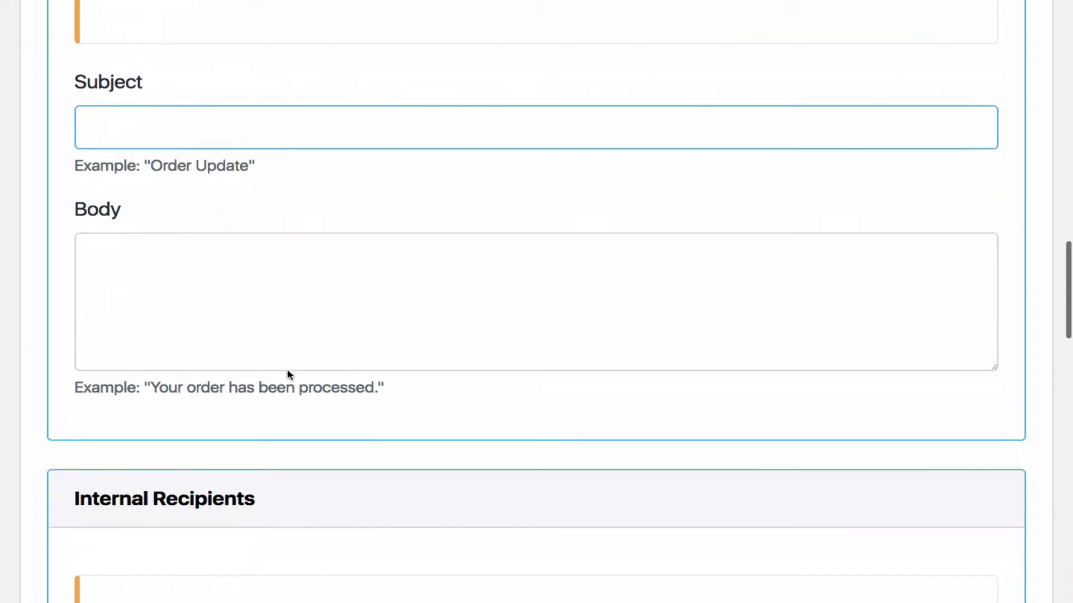
scroll(289, 373, "down", 6)
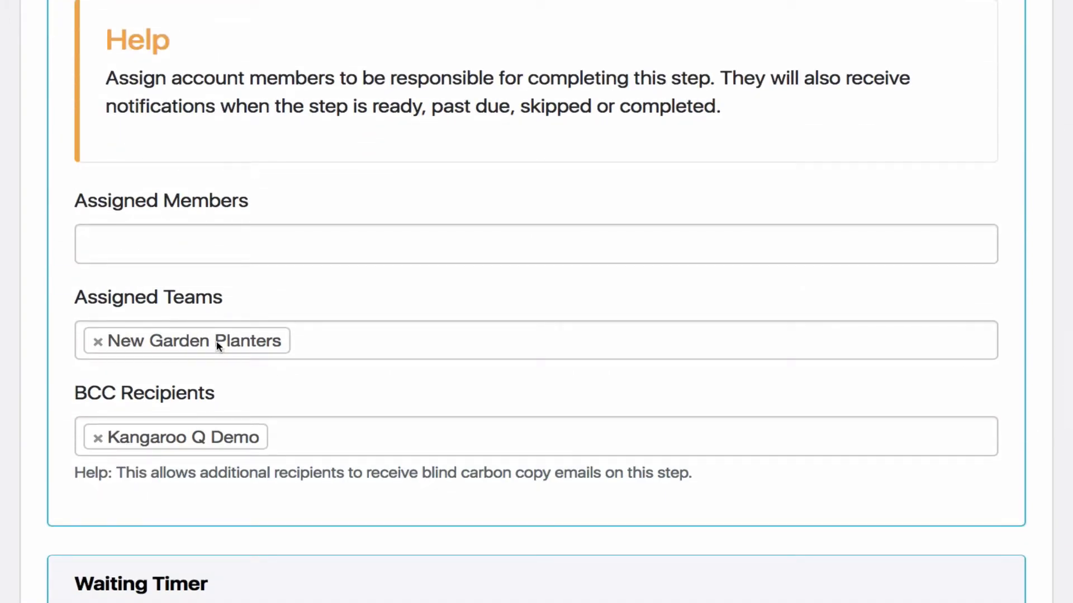
scroll(246, 415, "down", 14)
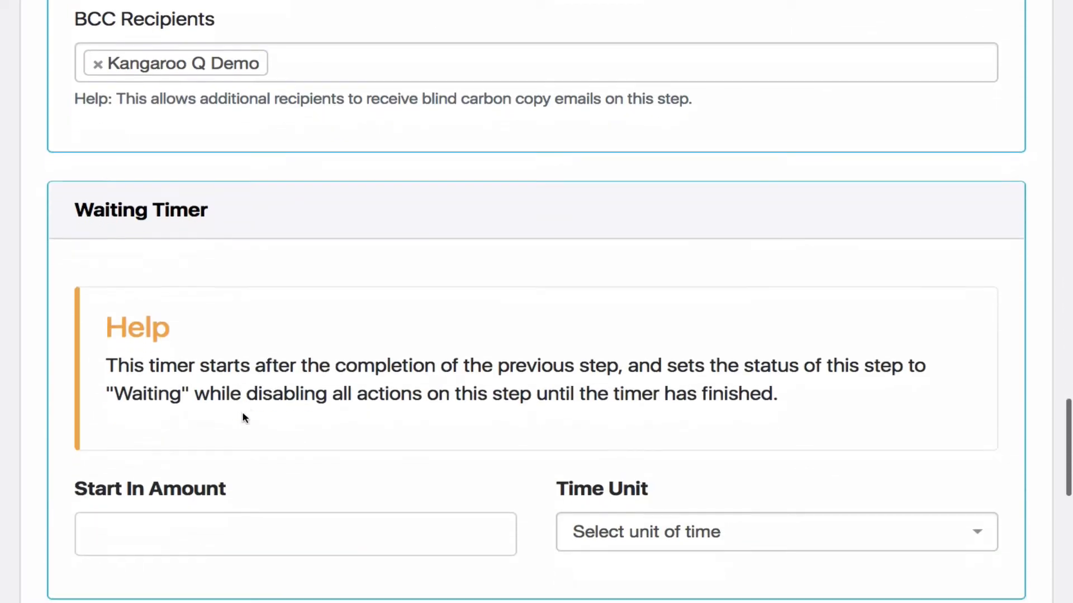
Set the past due timer to complete within 5 days and create the Gardening Follow Up step
scroll(244, 418, "down", 5)
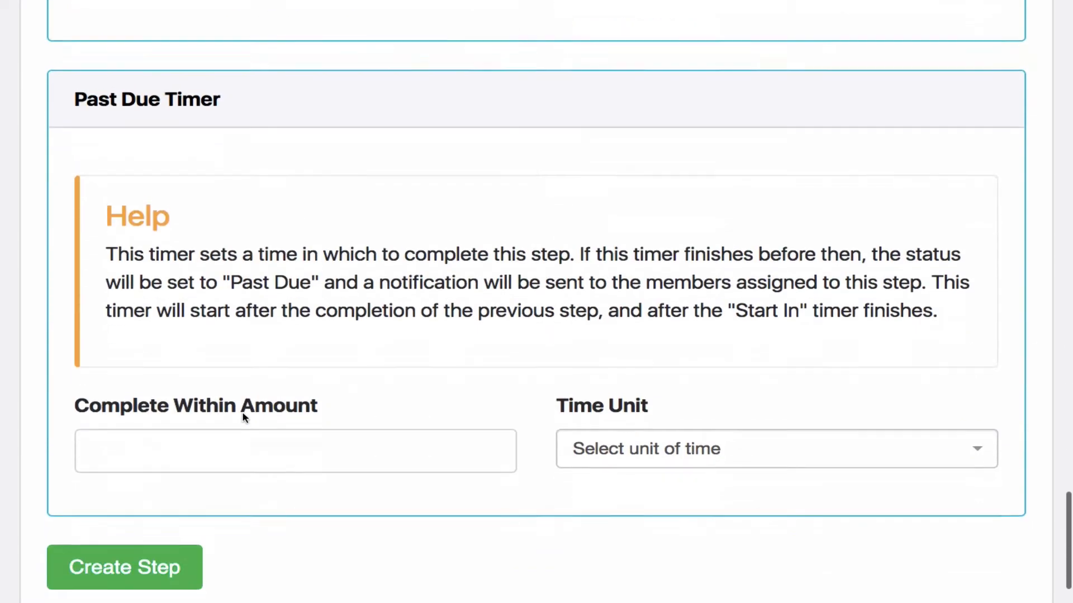
left_click(482, 445)
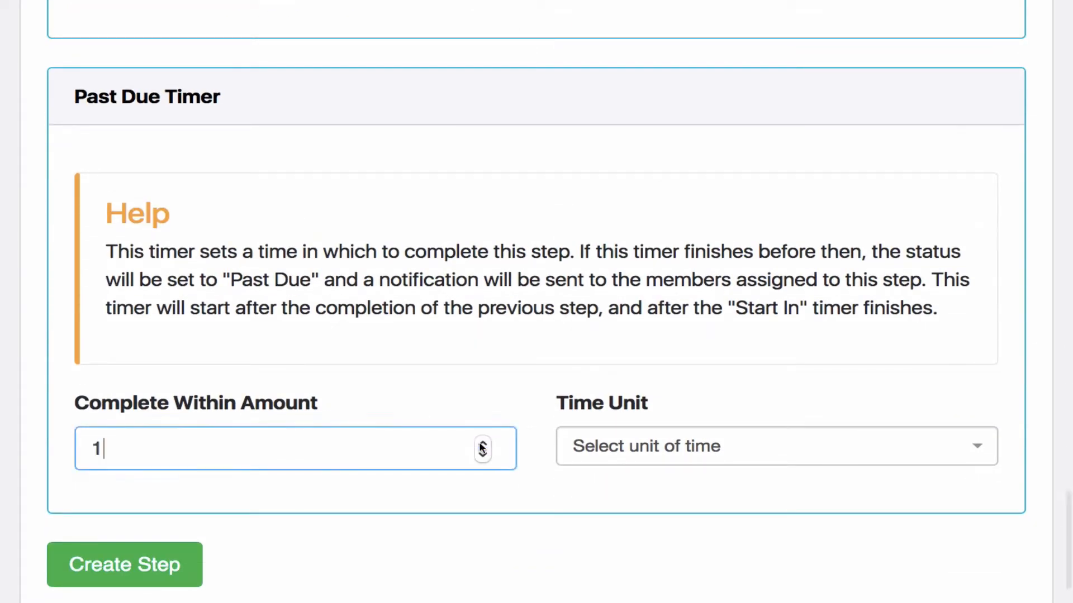
left_click(482, 445)
left_click(482, 444)
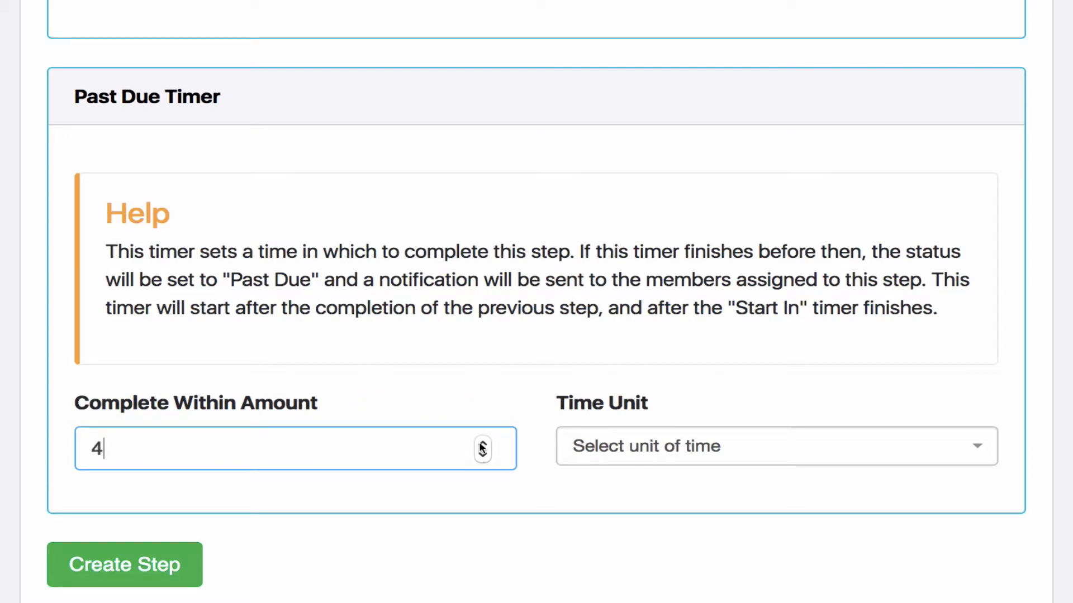
left_click(979, 447)
left_click(810, 337)
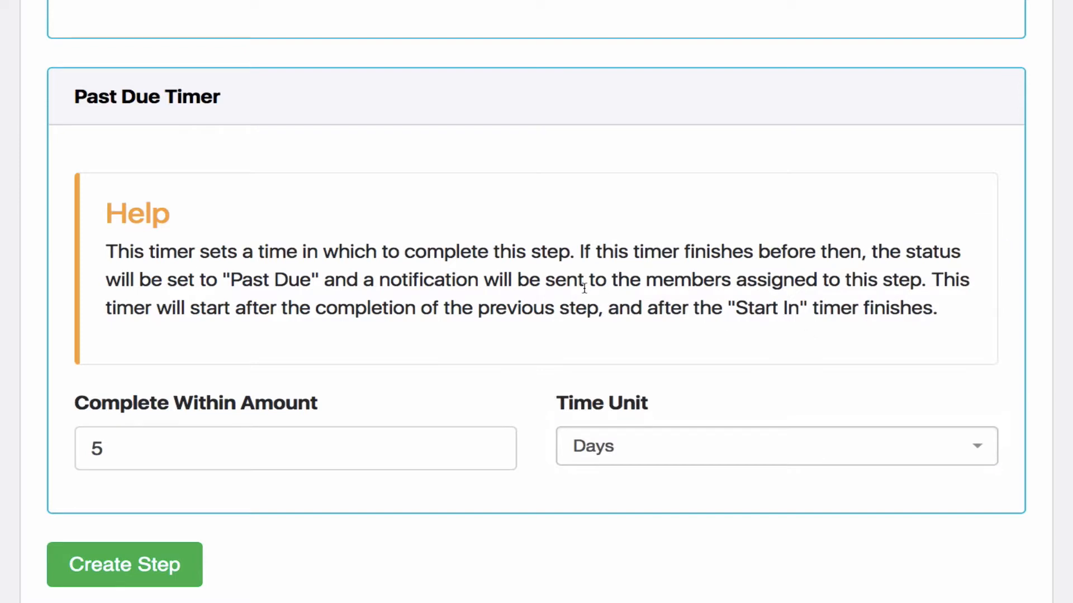
scroll(459, 284, "down", 1)
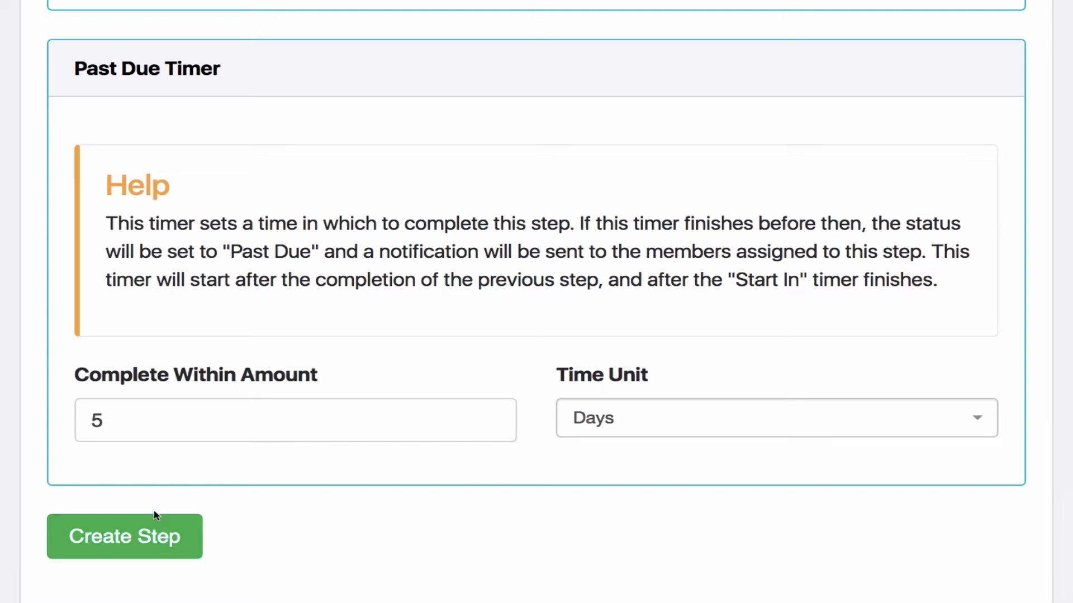
left_click(138, 537)
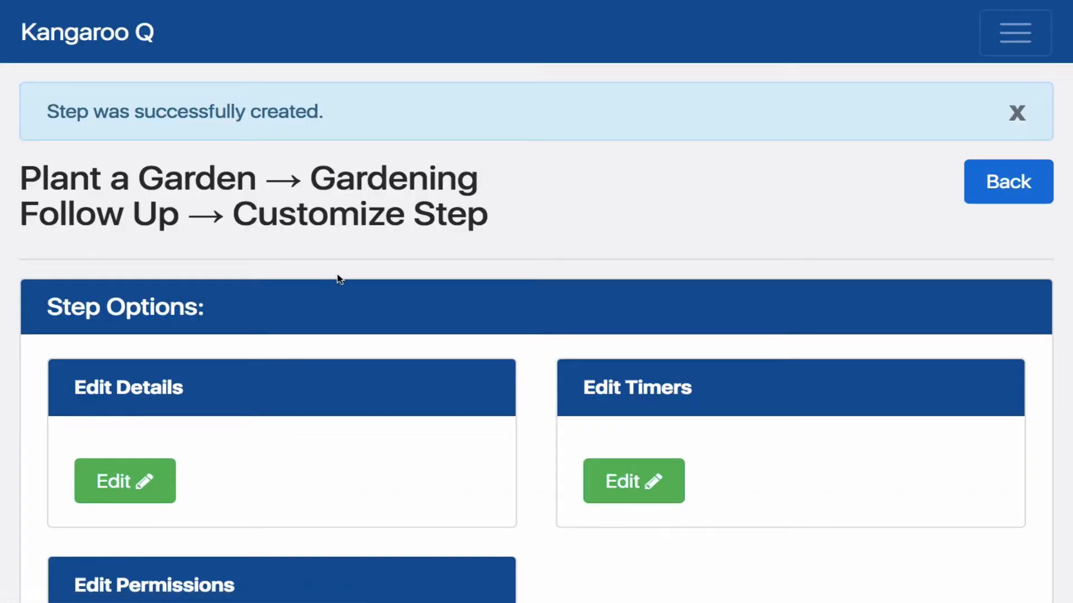
Review the new step's ready and past due notifications and open the Past Due Email for editing
scroll(259, 262, "down", 1)
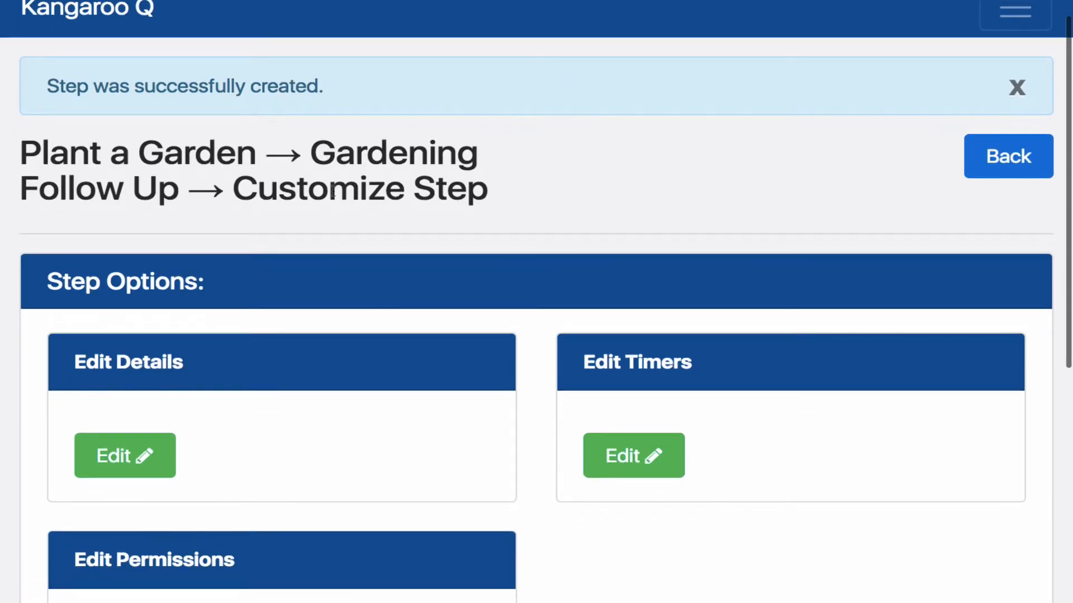
scroll(296, 200, "up", 1)
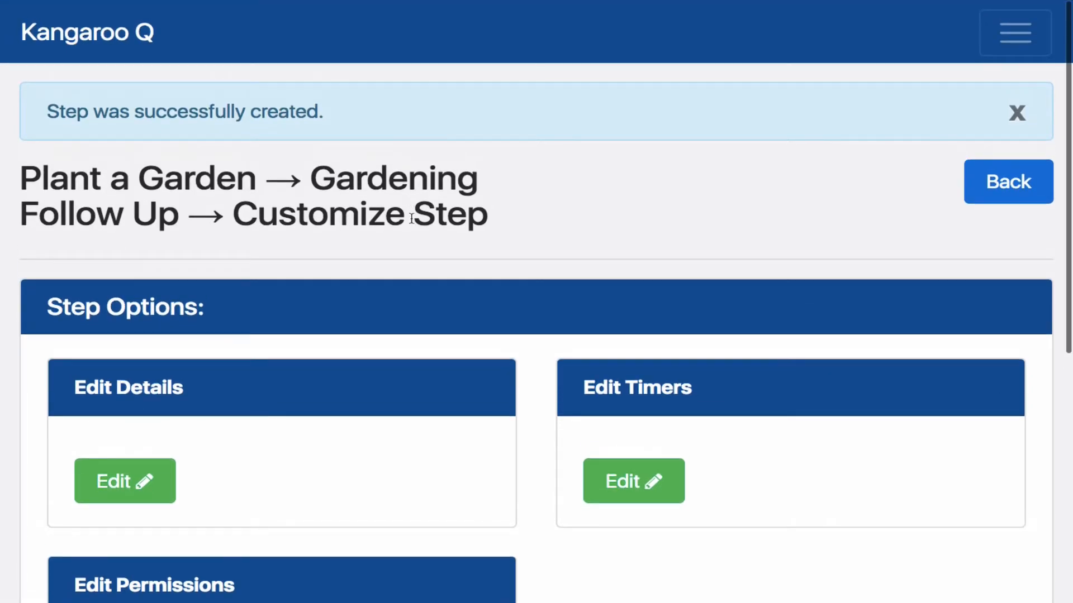
scroll(392, 363, "down", 8)
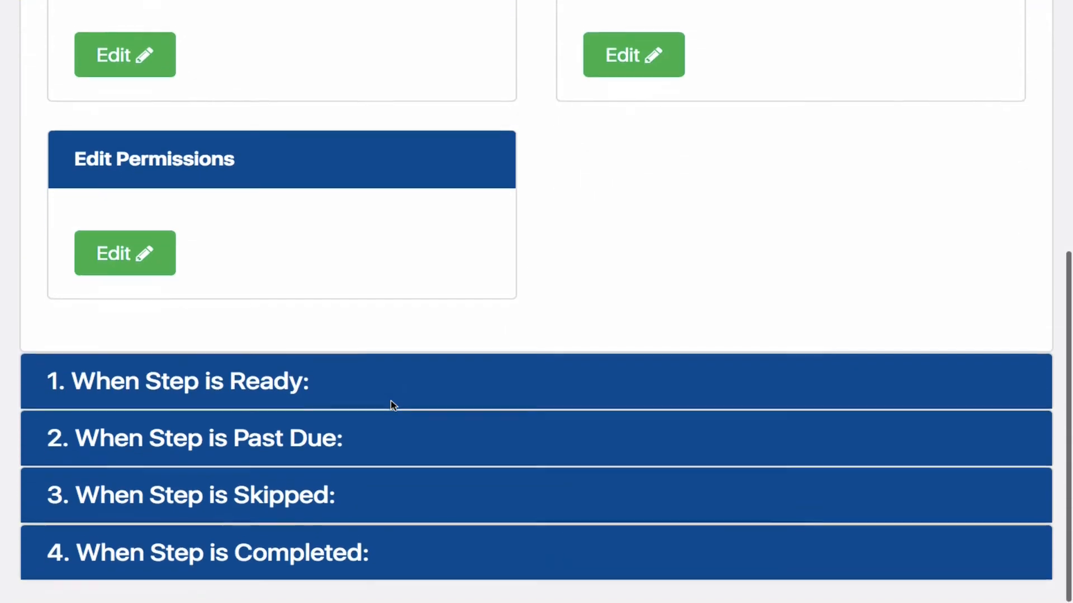
left_click(286, 379)
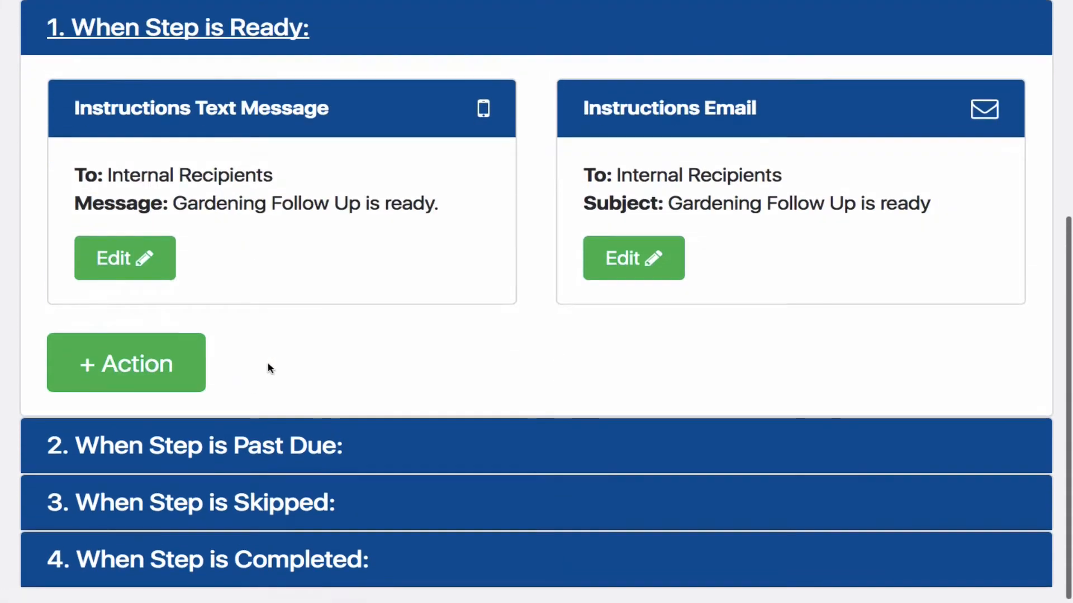
left_click(261, 439)
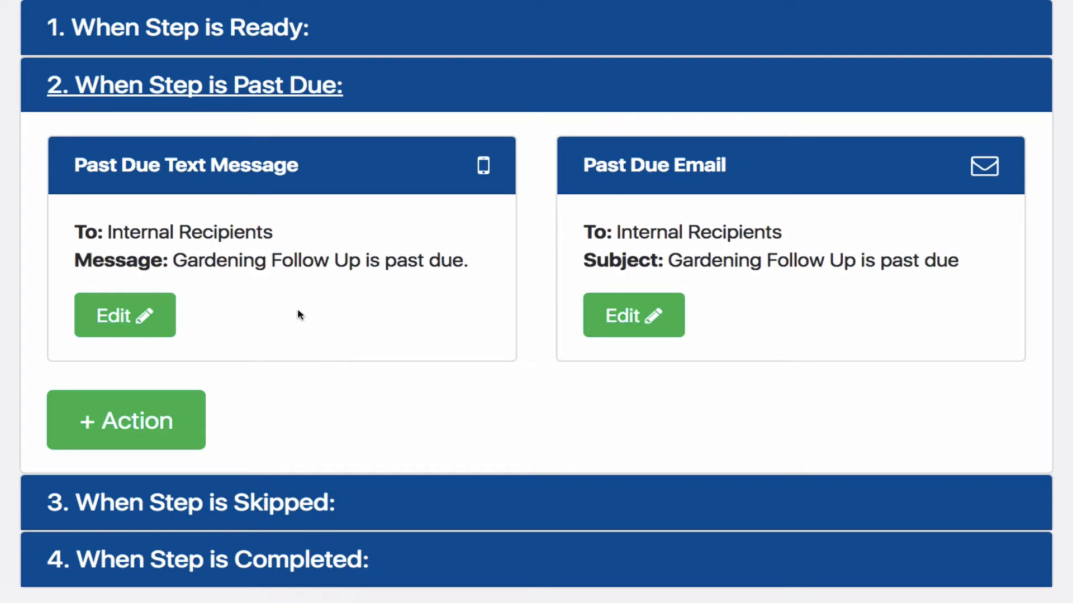
left_click(631, 312)
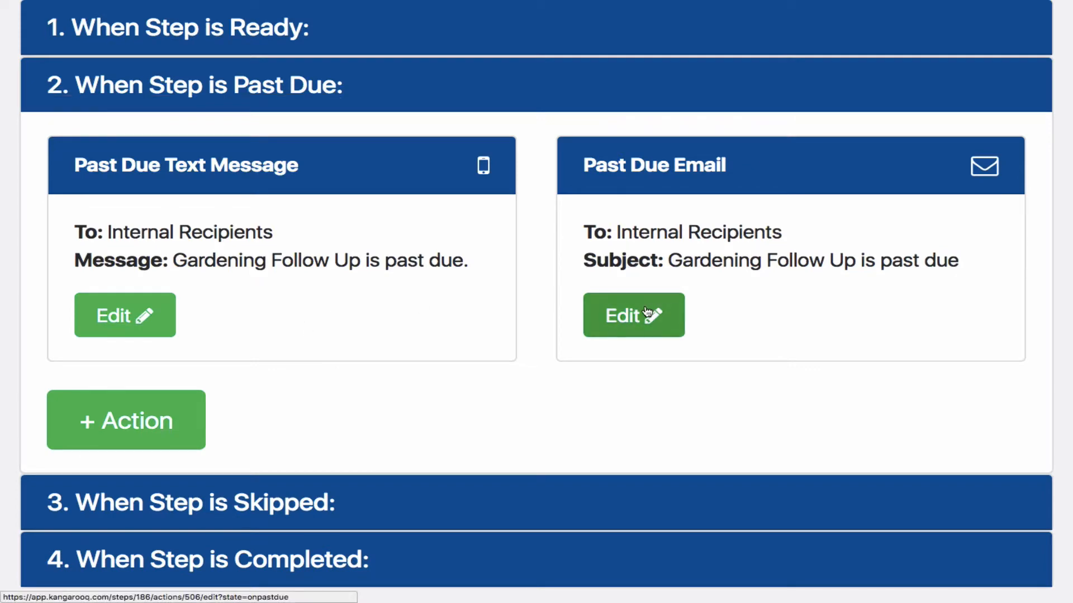
Append "Please follow up quickly to make sure our client is happy." to the Past Due Email body and update the email
scroll(498, 344, "down", 5)
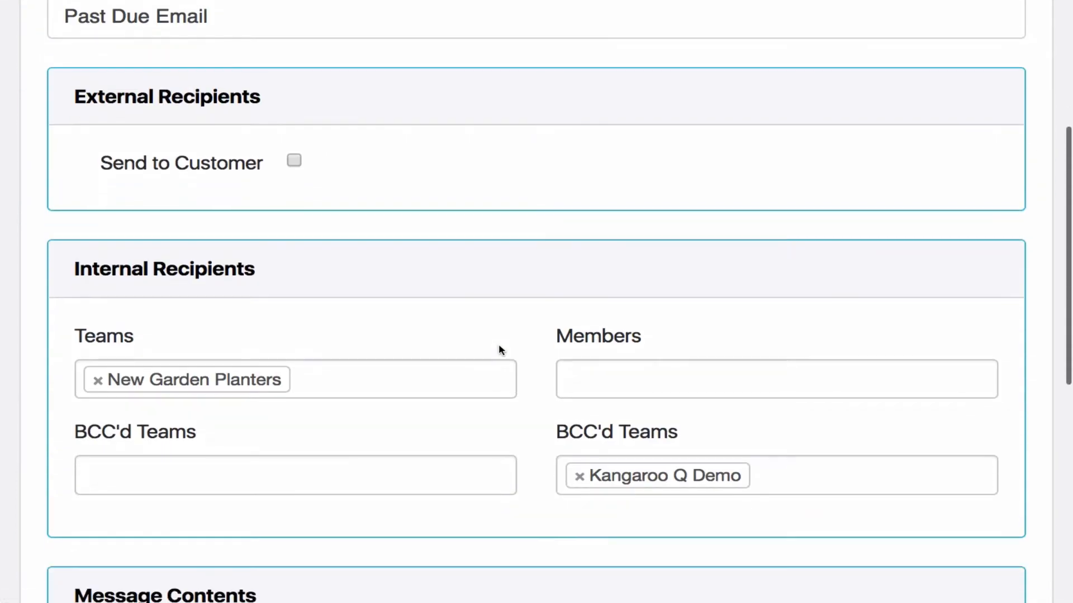
scroll(366, 337, "down", 2)
scroll(368, 337, "down", 5)
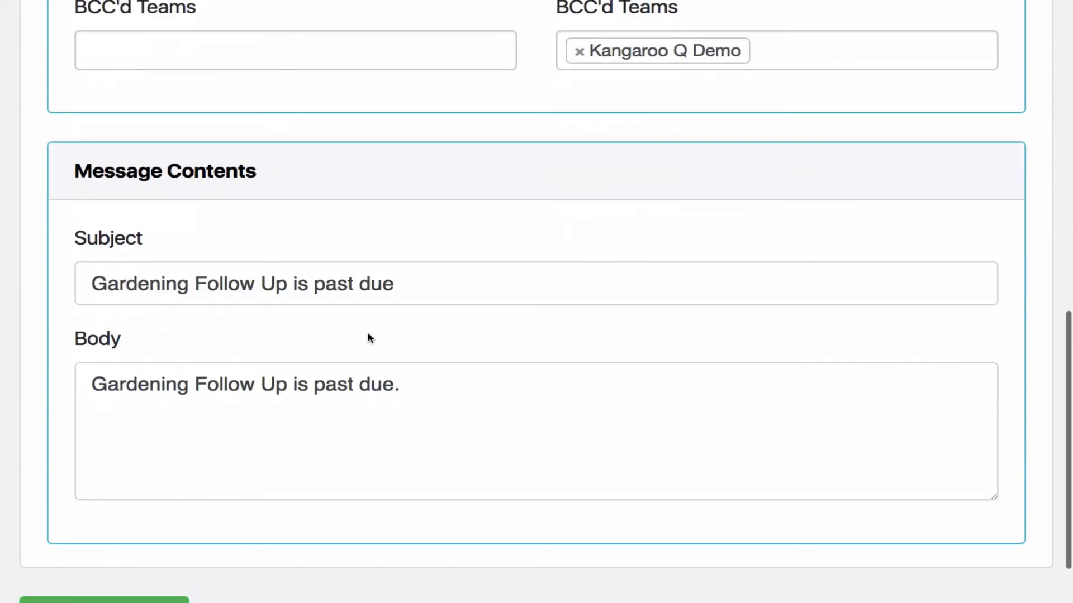
left_click(461, 381)
type("Please")
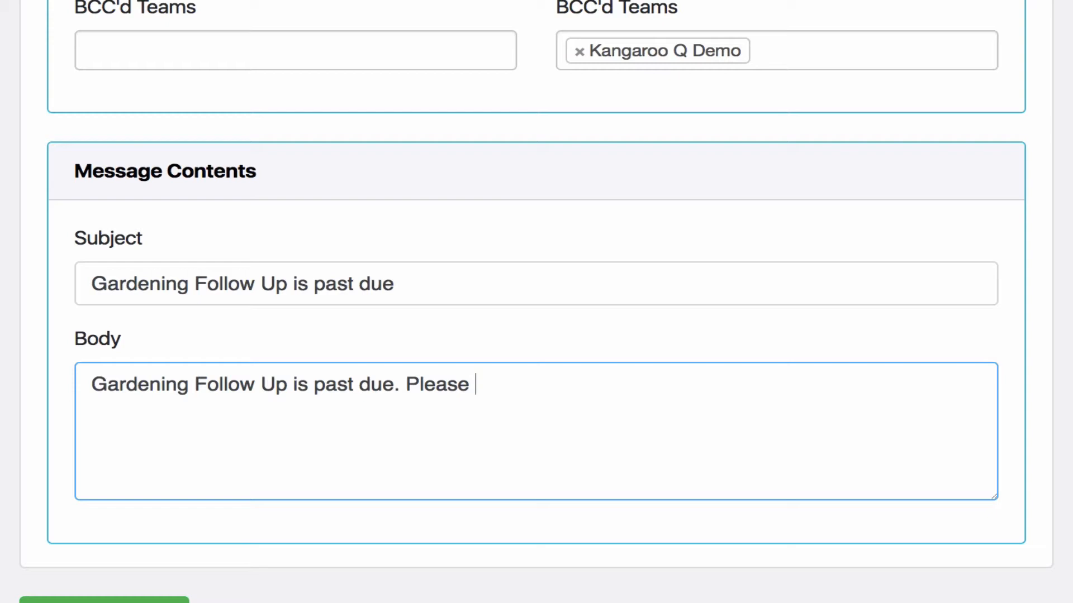
type("follow")
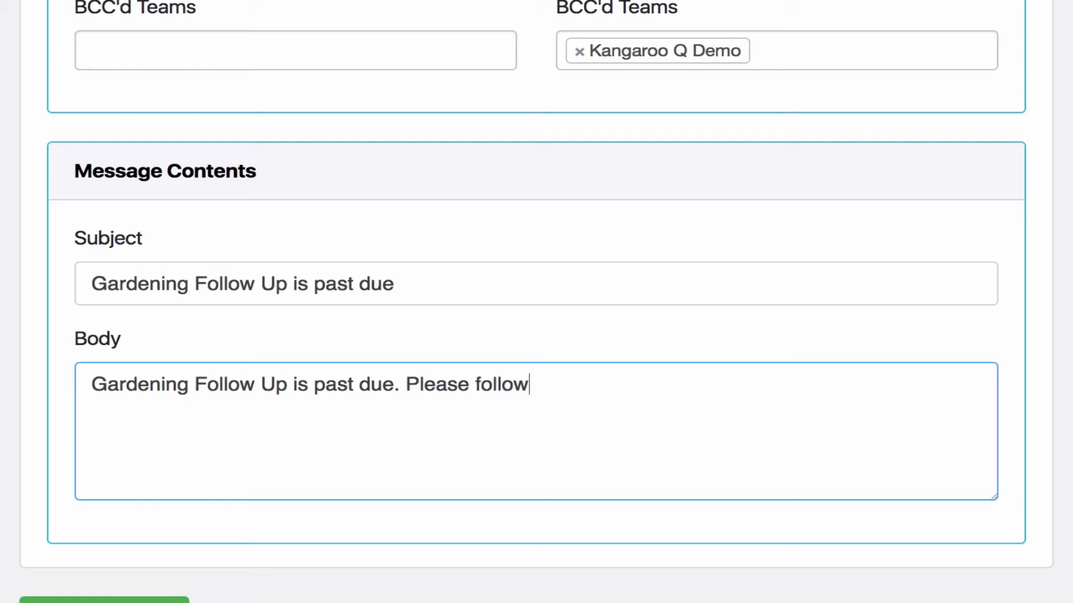
type(" up quickly to make sure ")
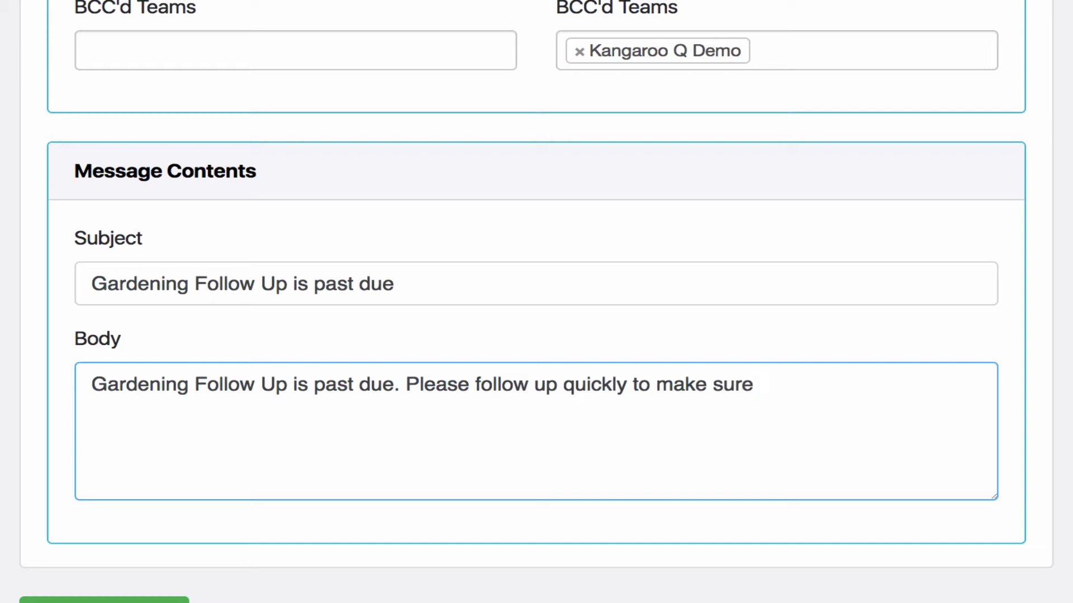
type("our client is happy")
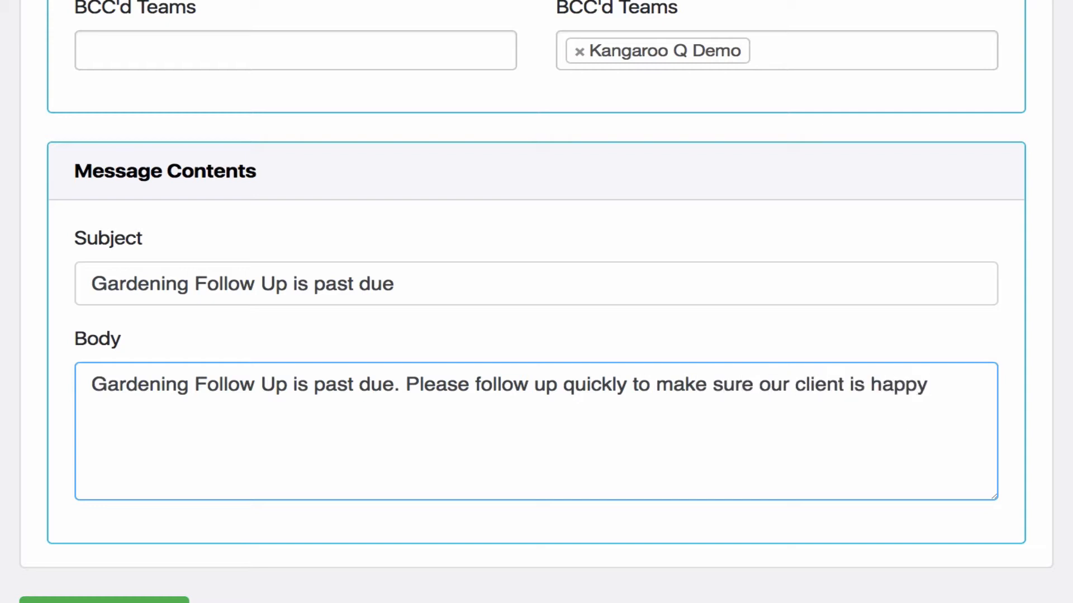
type(".")
scroll(536, 301, "down", 3)
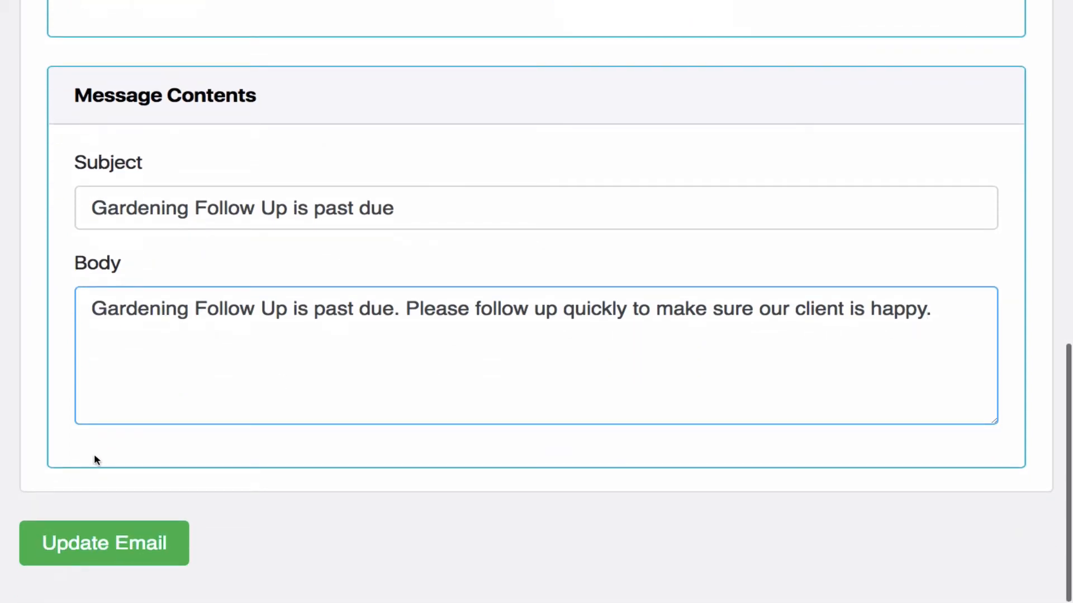
left_click(109, 532)
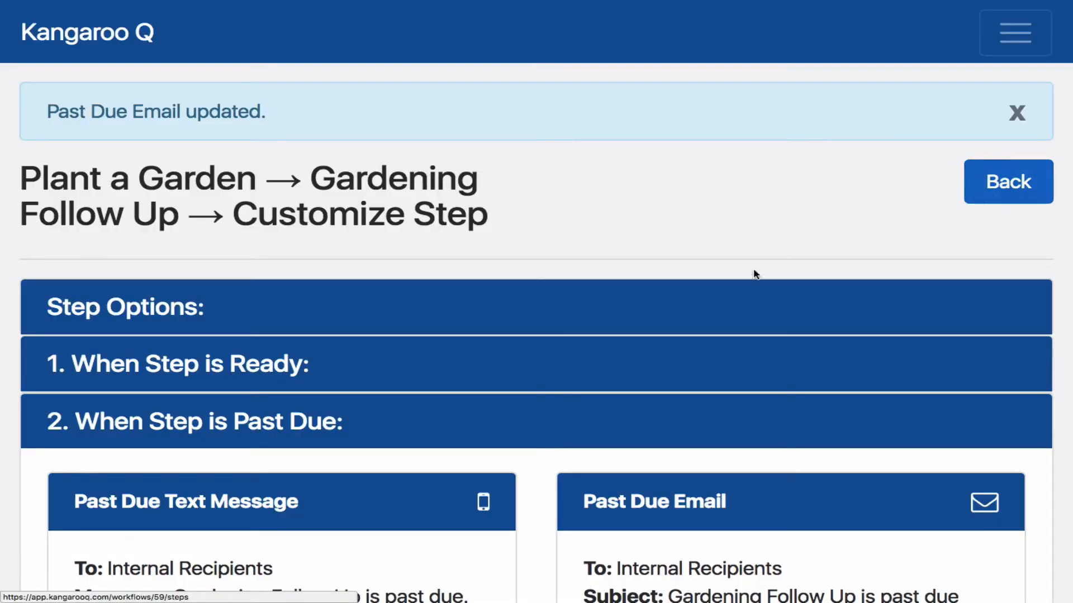
Review the notifications sent when the Gardening Follow Up step is skipped
scroll(749, 282, "down", 4)
scroll(743, 286, "down", 2)
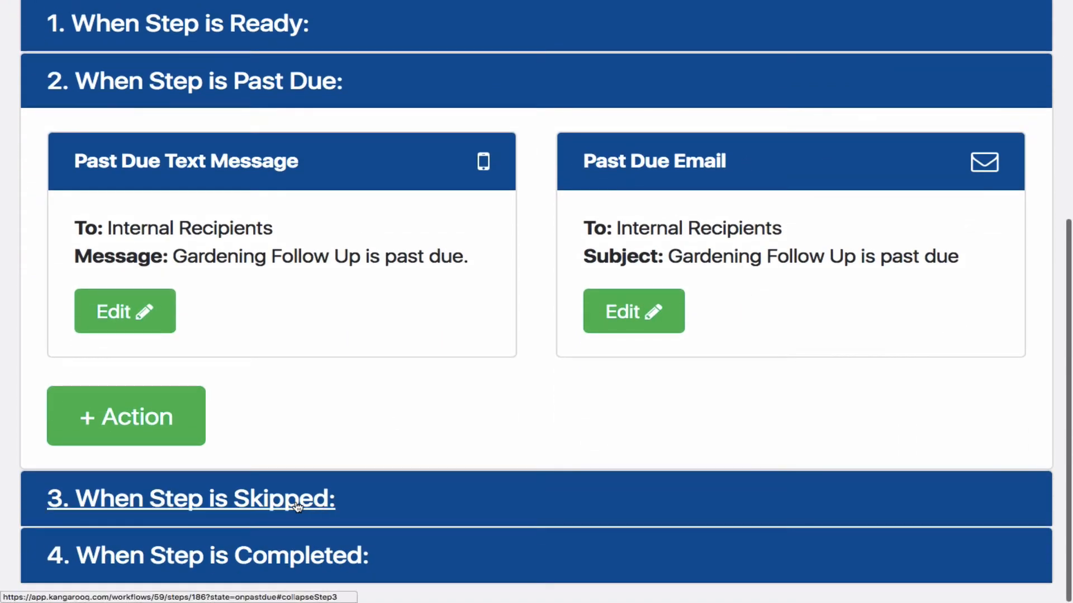
left_click(294, 502)
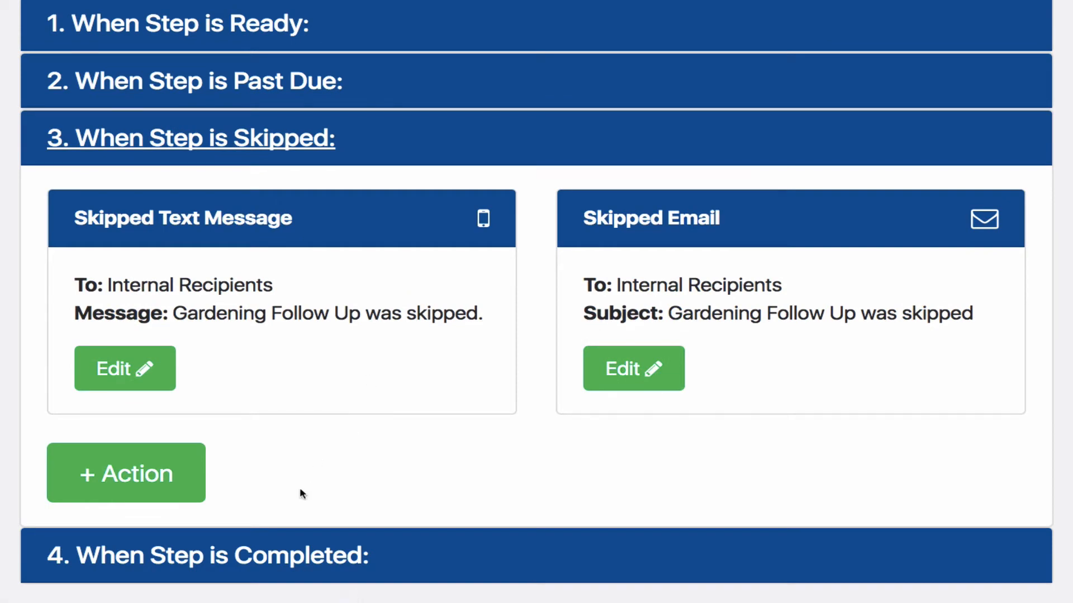
Add a pipeline action named Gardening Follow Up, targeting the Garden Tending workflow, for when the Gardening Follow Up step is completed
left_click(275, 556)
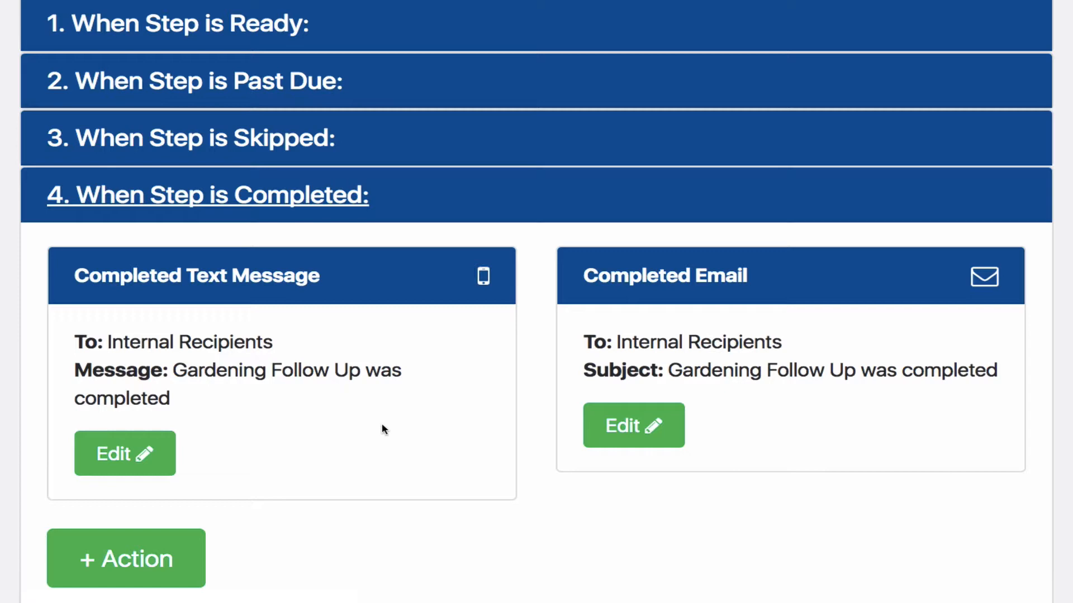
left_click(159, 559)
scroll(417, 354, "down", 1)
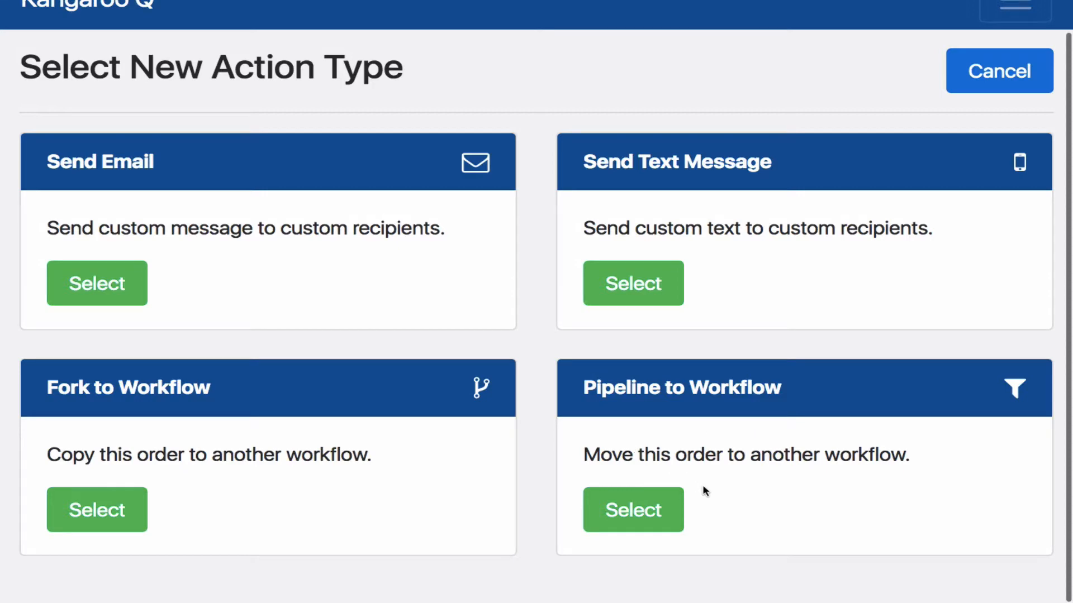
left_click(637, 506)
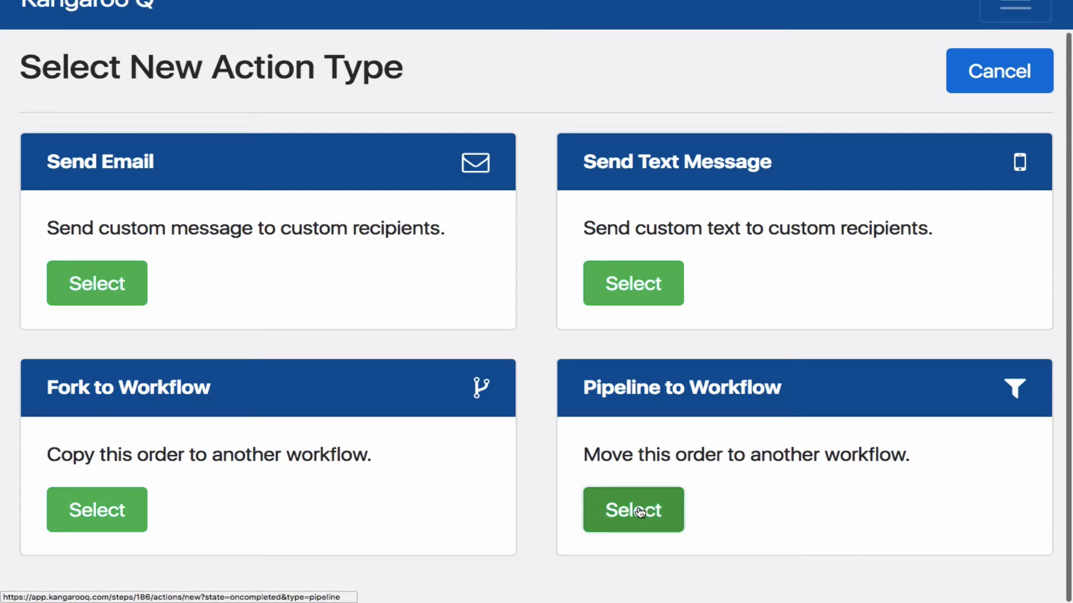
left_click(341, 308)
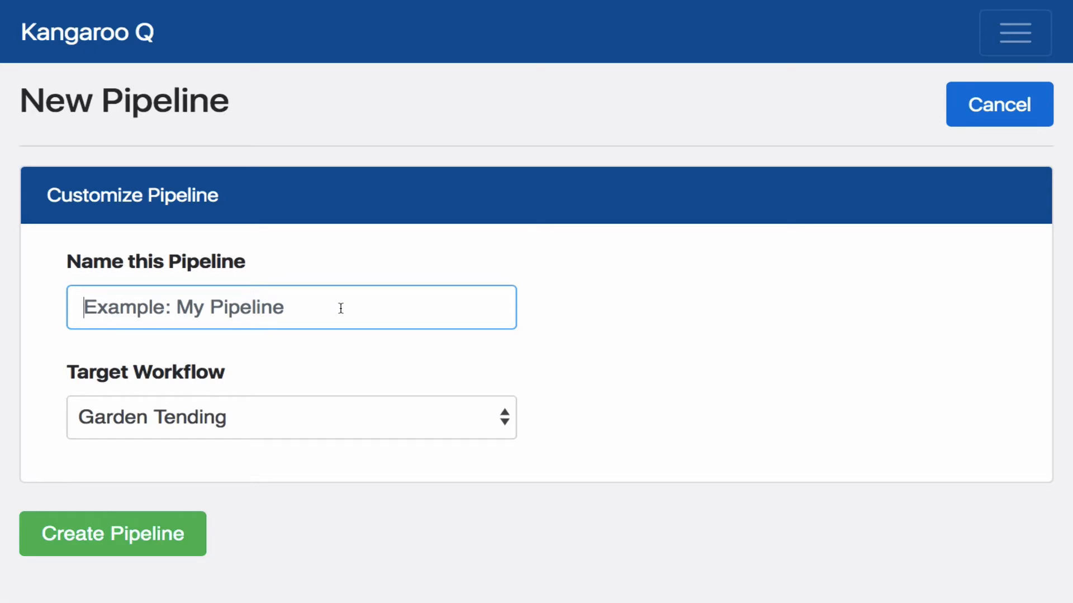
type("G")
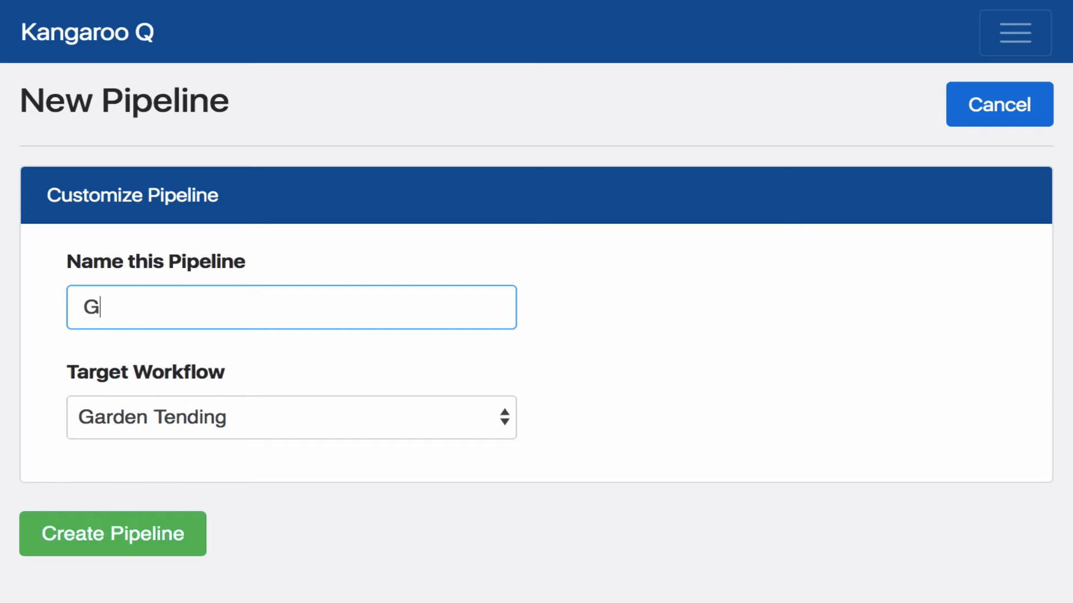
type("ardening Fol")
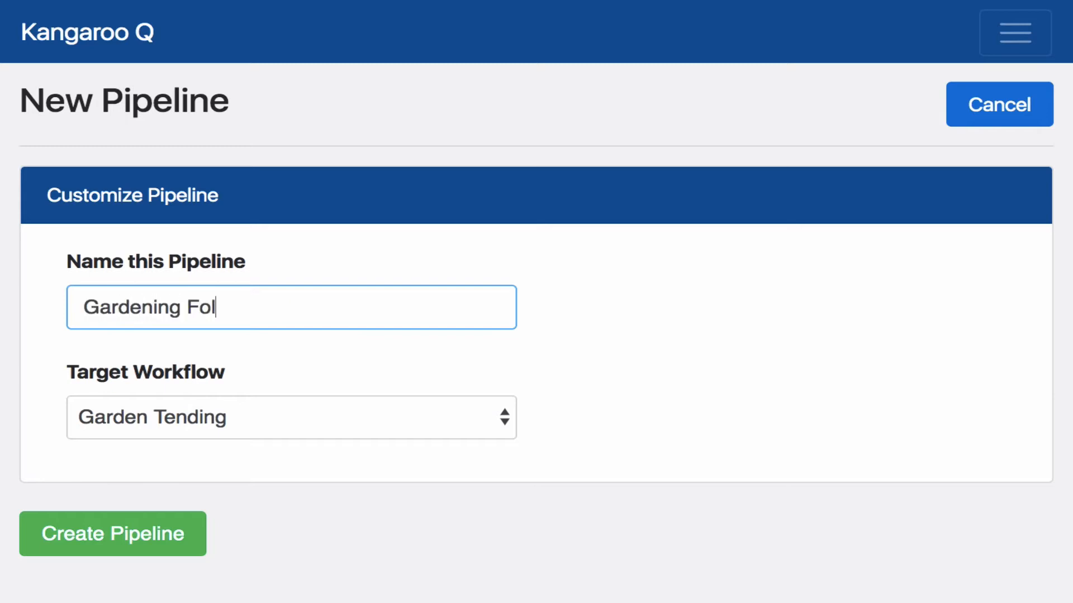
type("low Up")
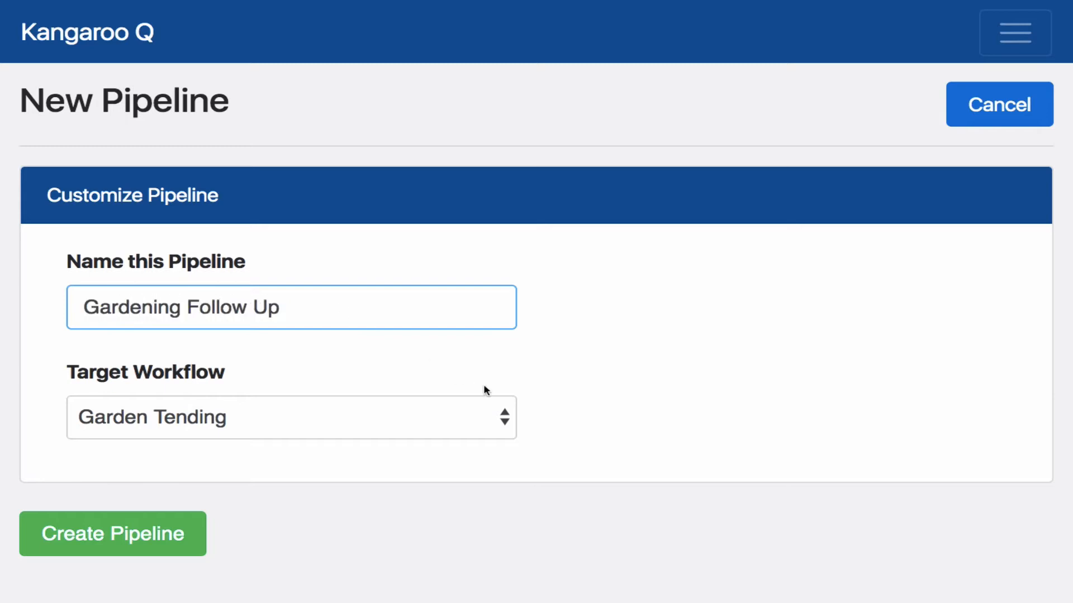
left_click(505, 411)
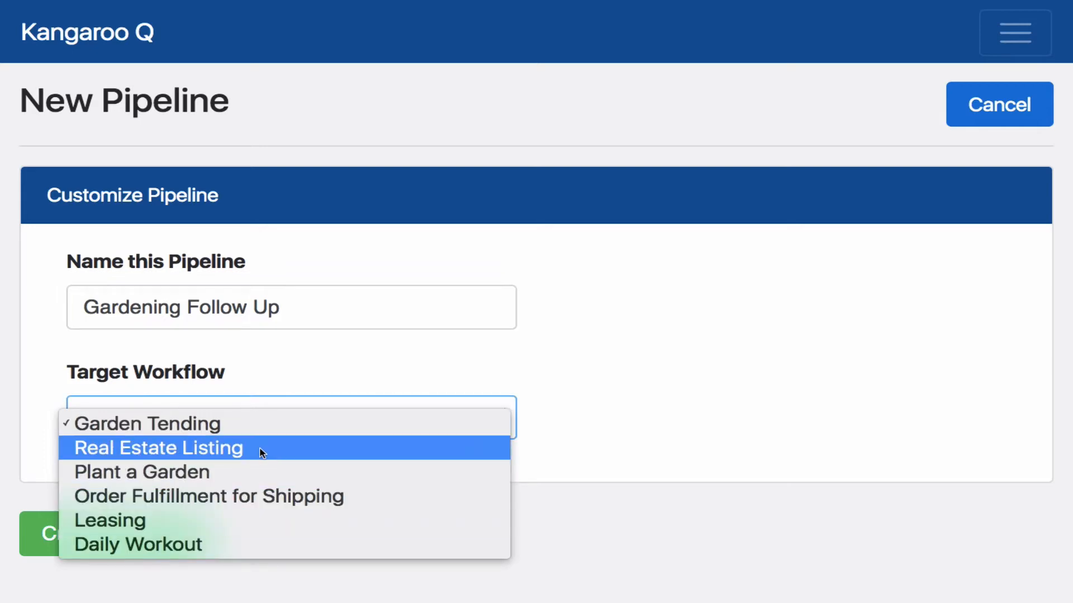
left_click(190, 425)
left_click(148, 531)
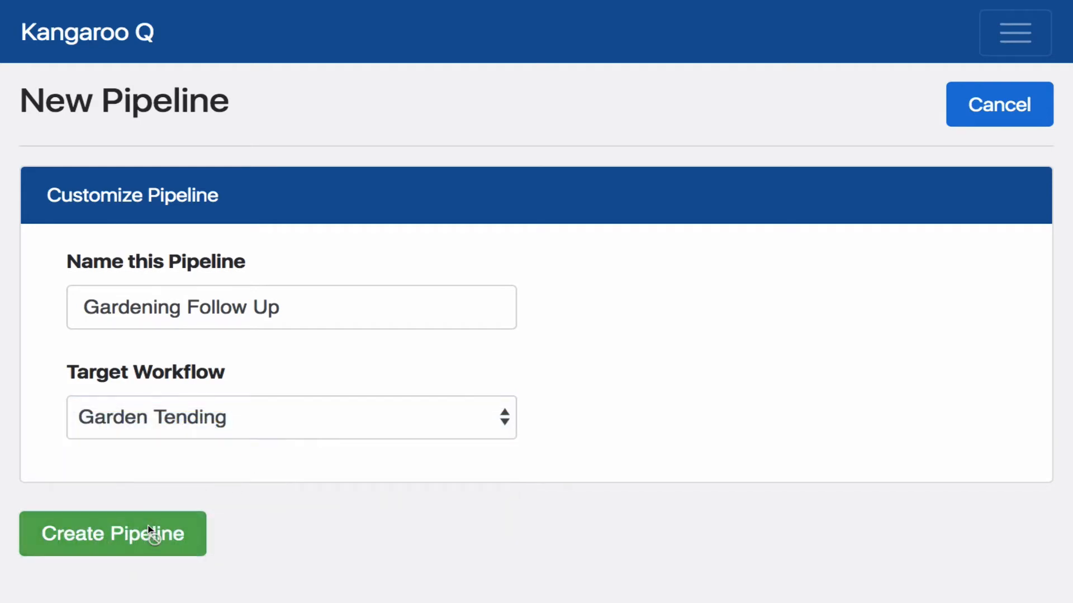
Review the actions set for when the Gardening Follow Up step is completed, including the new pipeline
scroll(291, 472, "down", 9)
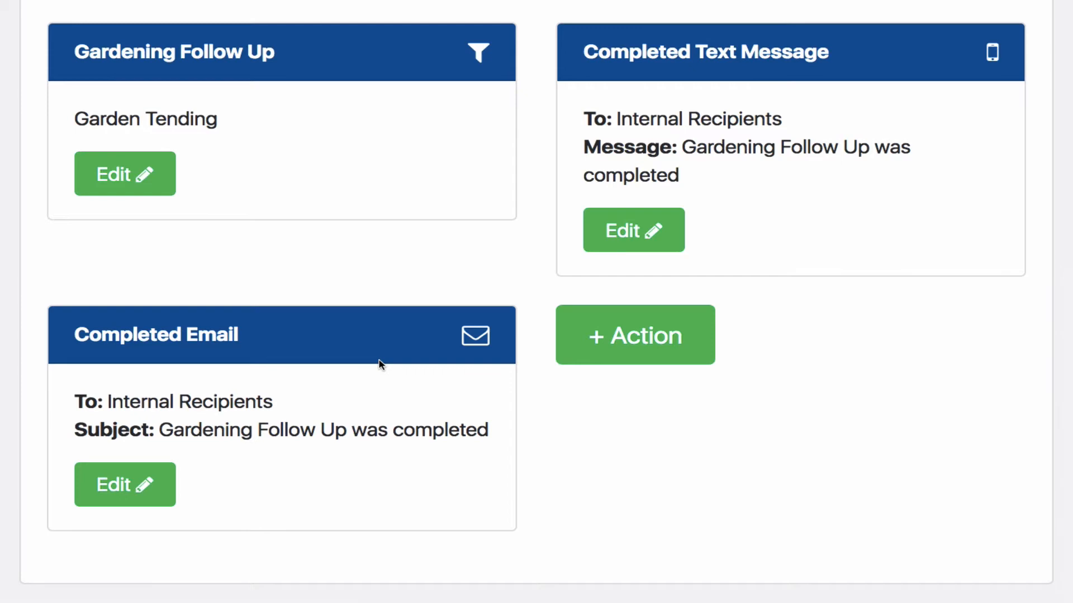
scroll(380, 364, "up", 1)
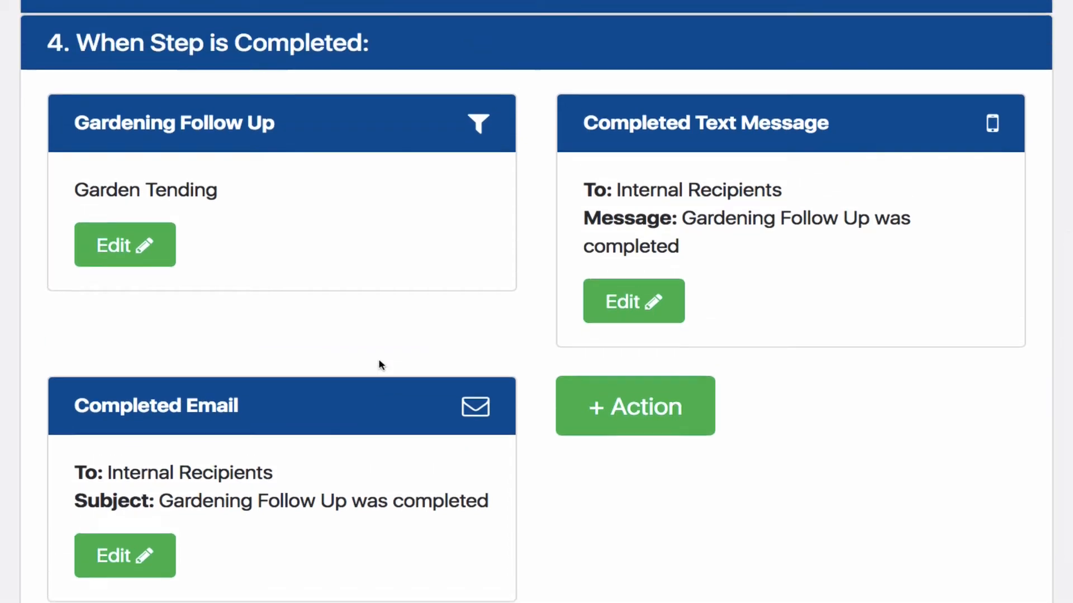
scroll(378, 364, "up", 6)
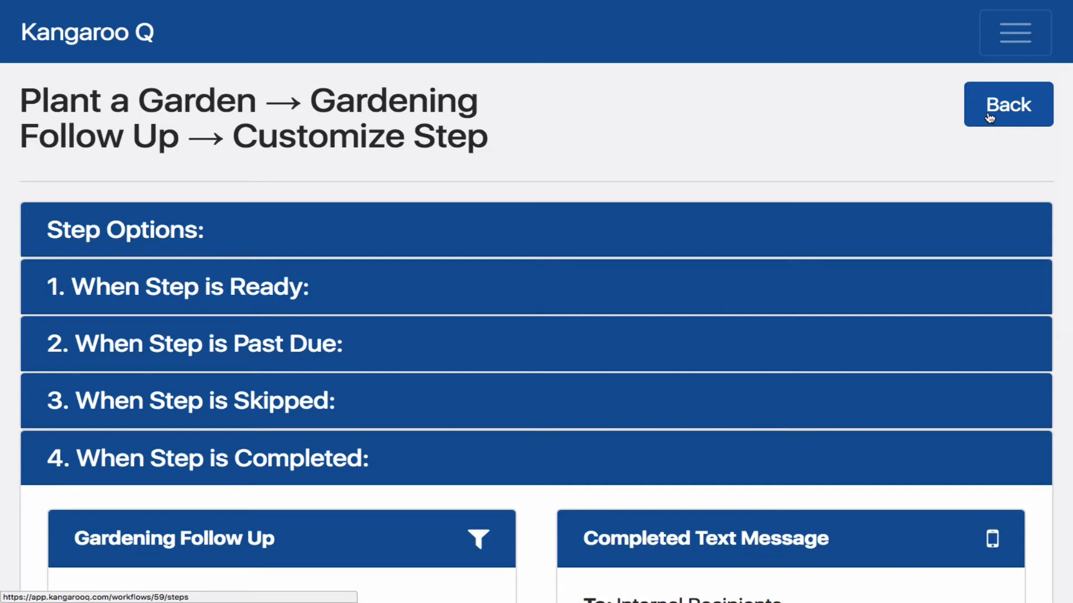
scroll(863, 144, "down", 4)
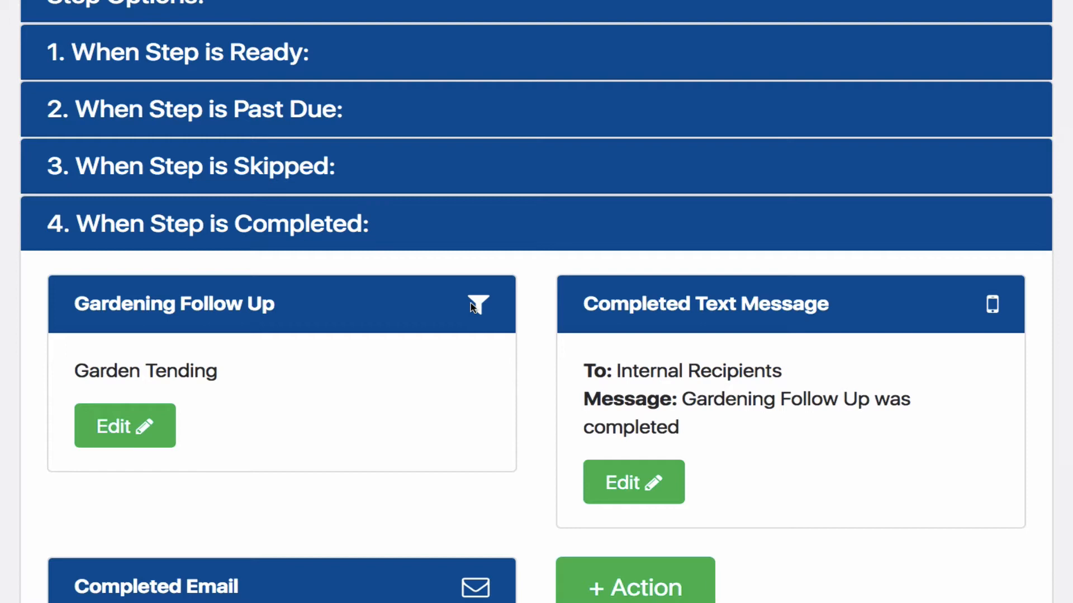
scroll(471, 303, "up", 5)
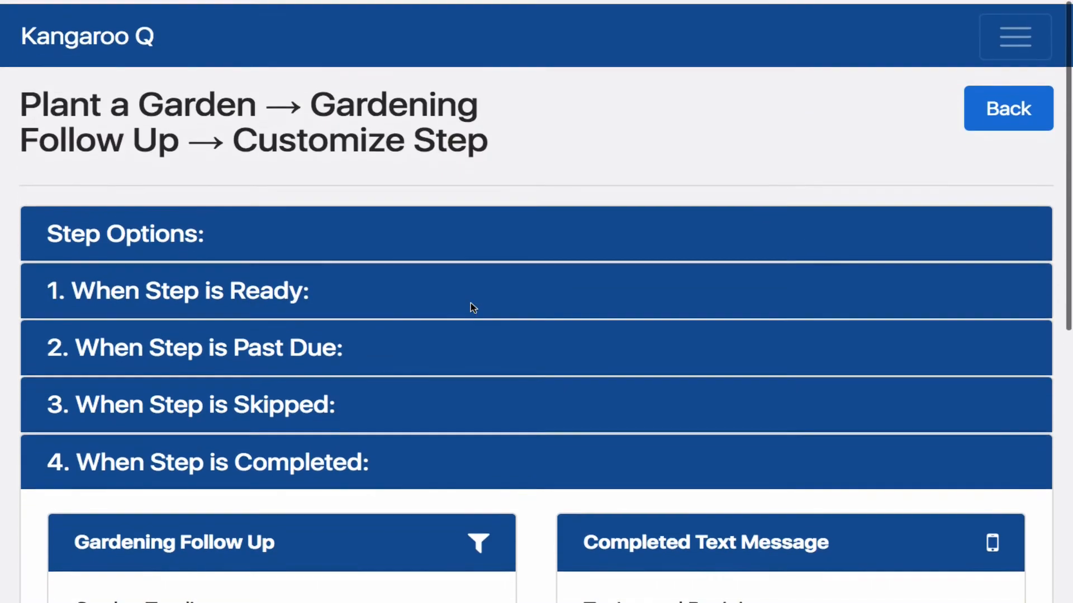
Leave the step customization, return to the list of workflows and open the Plant a Garden workflow for editing
left_click(1024, 105)
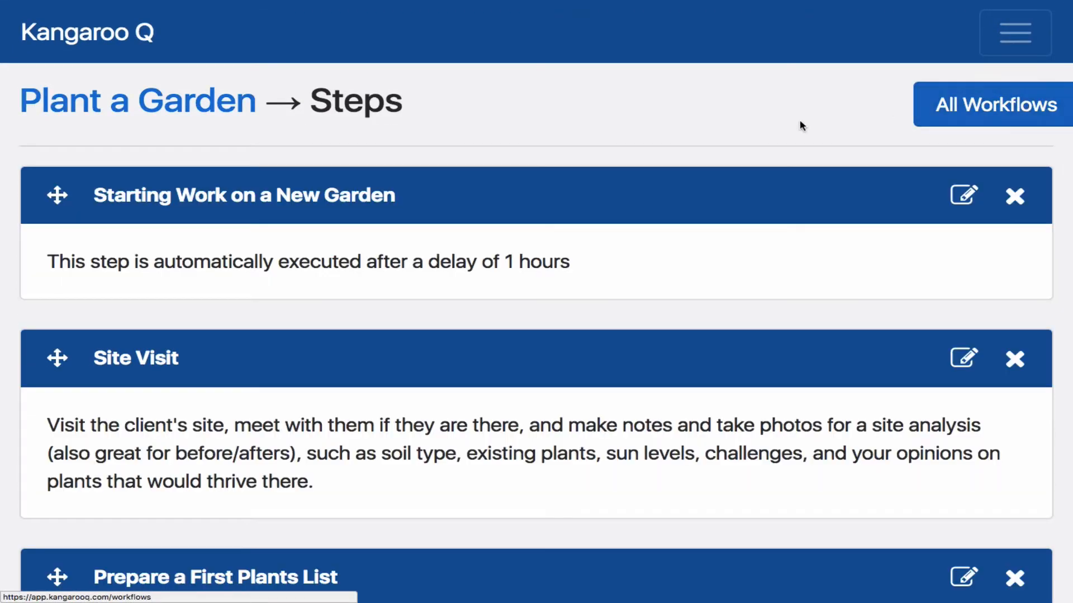
left_click(1015, 32)
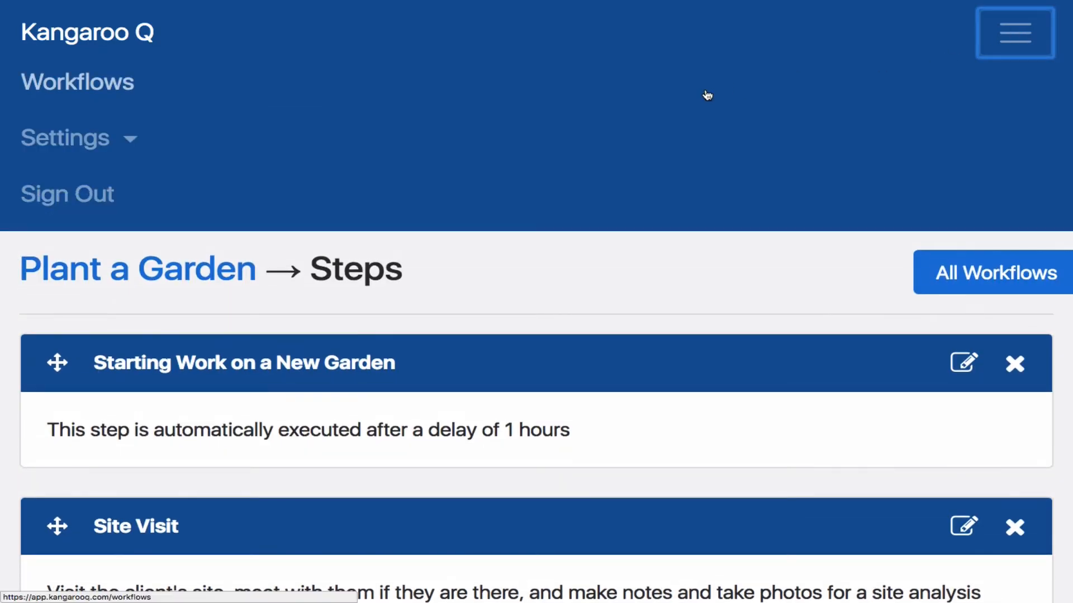
left_click(101, 87)
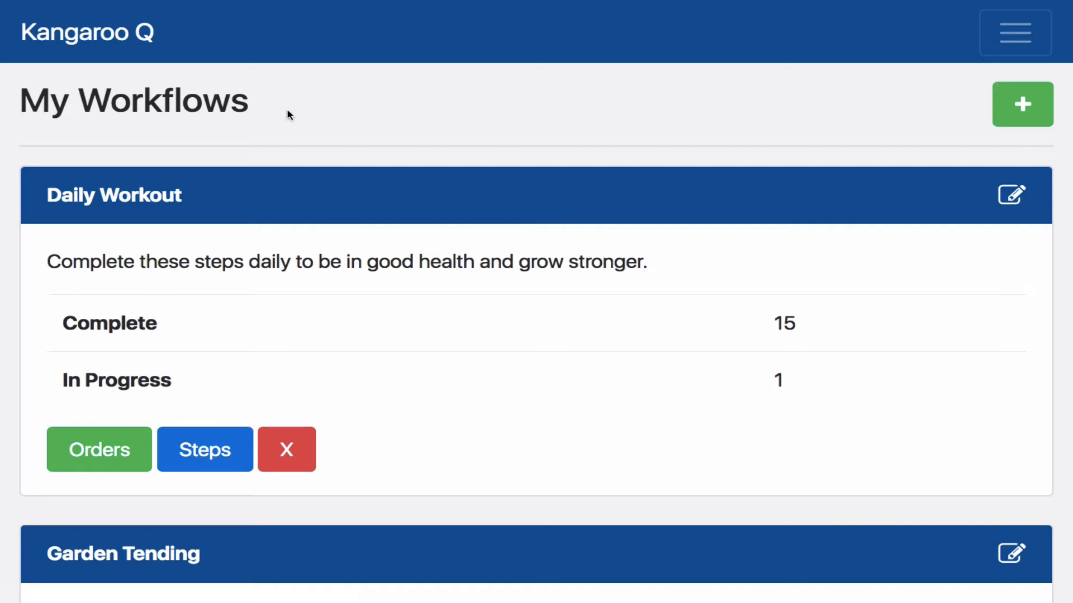
scroll(287, 115, "down", 7)
scroll(288, 114, "down", 1)
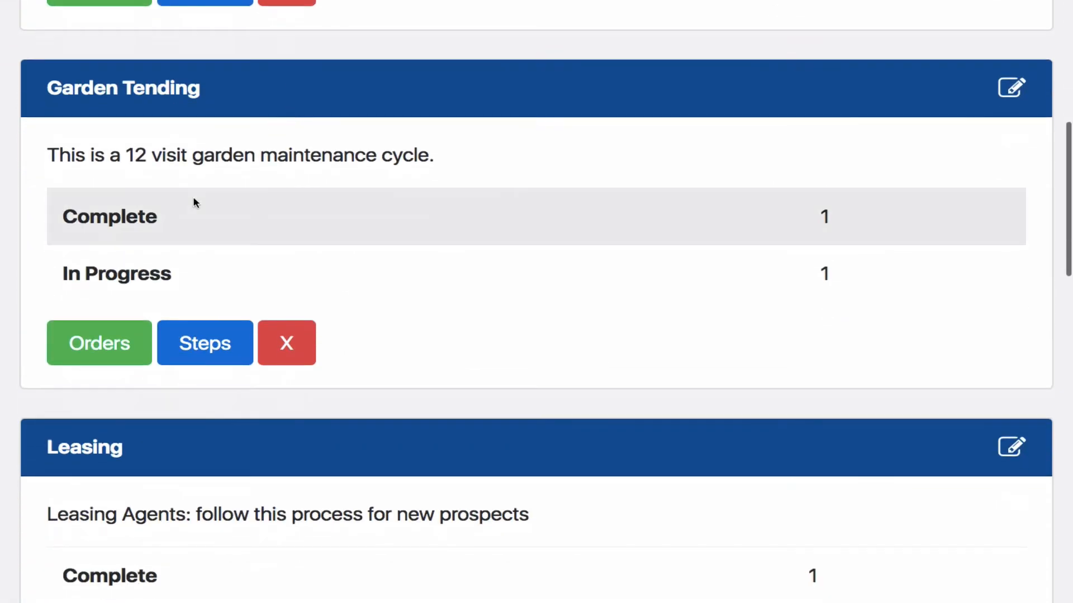
scroll(171, 238, "down", 12)
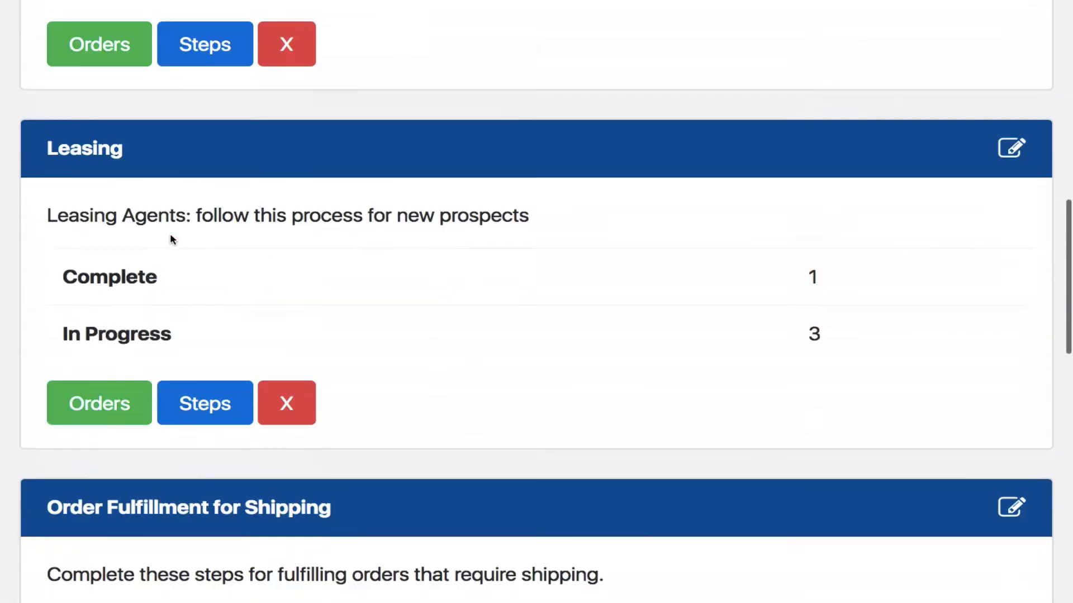
scroll(172, 239, "down", 3)
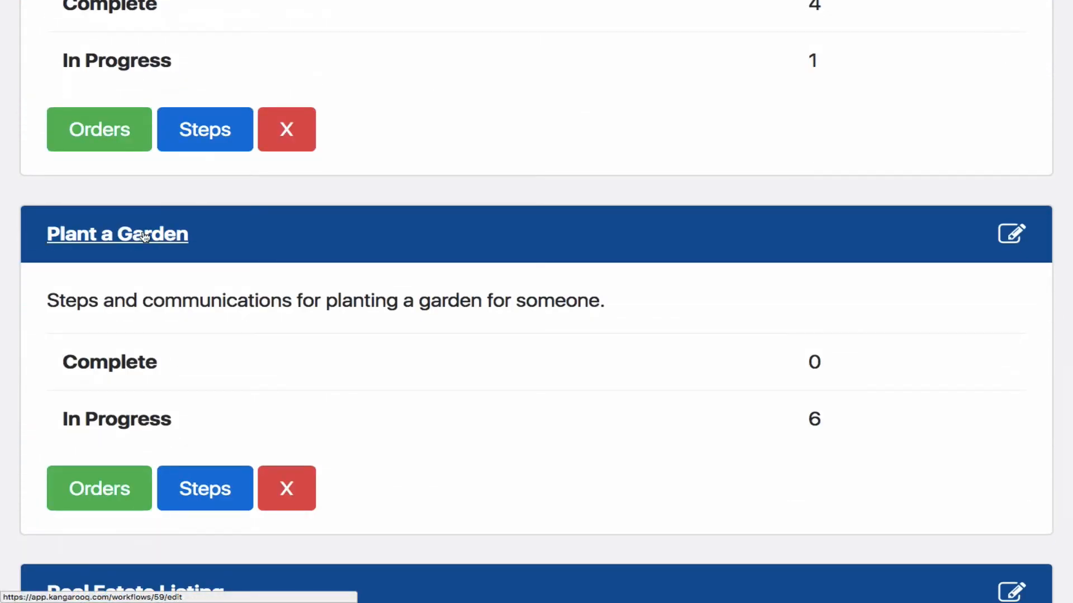
left_click(144, 236)
Set the Plant a Garden workflow's Customer Dashboard Visibility to View only completed steps
scroll(204, 274, "down", 3)
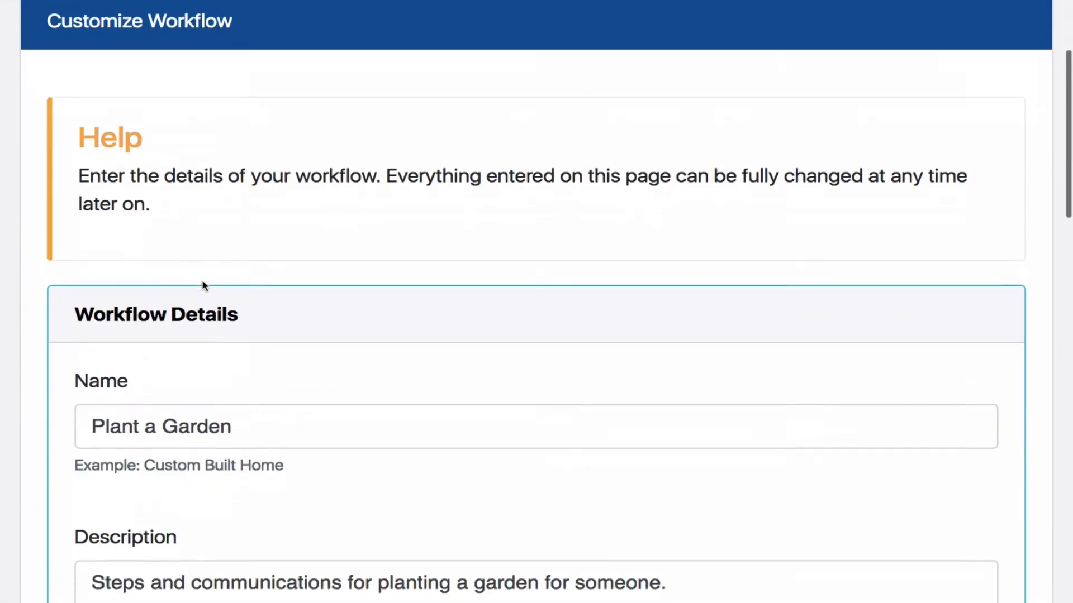
scroll(204, 285, "down", 7)
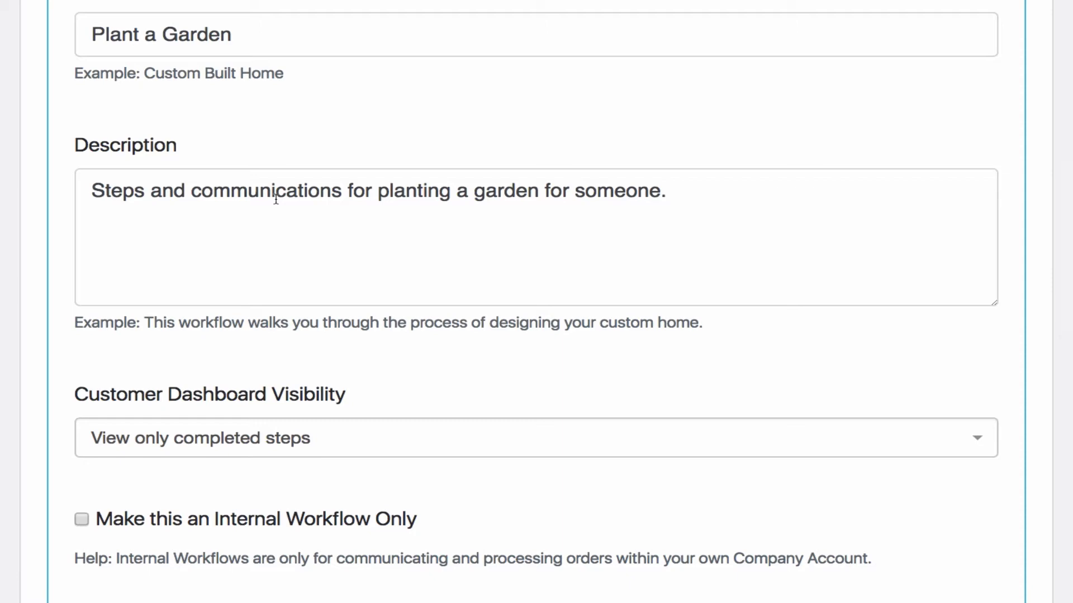
scroll(276, 198, "down", 2)
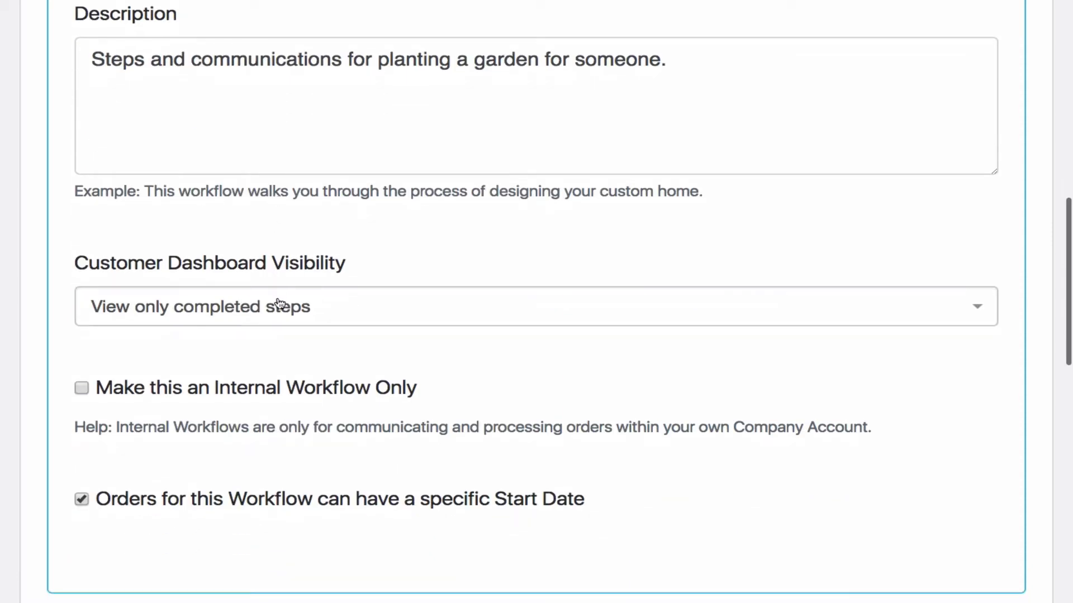
left_click(249, 307)
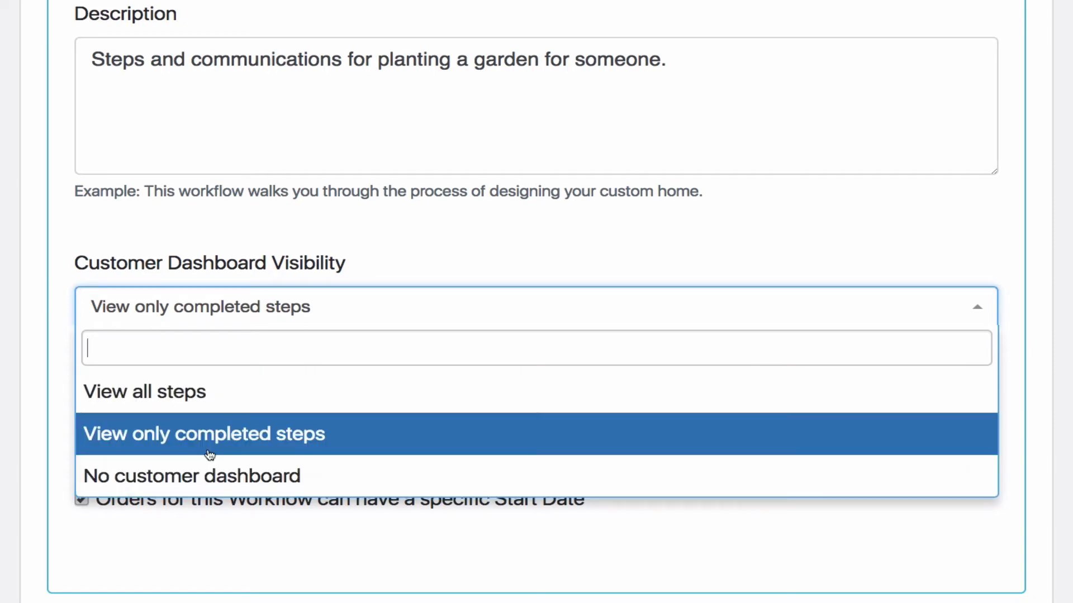
left_click(223, 442)
Switch the option for orders to have a specific Start Date off and back on
scroll(222, 438, "down", 2)
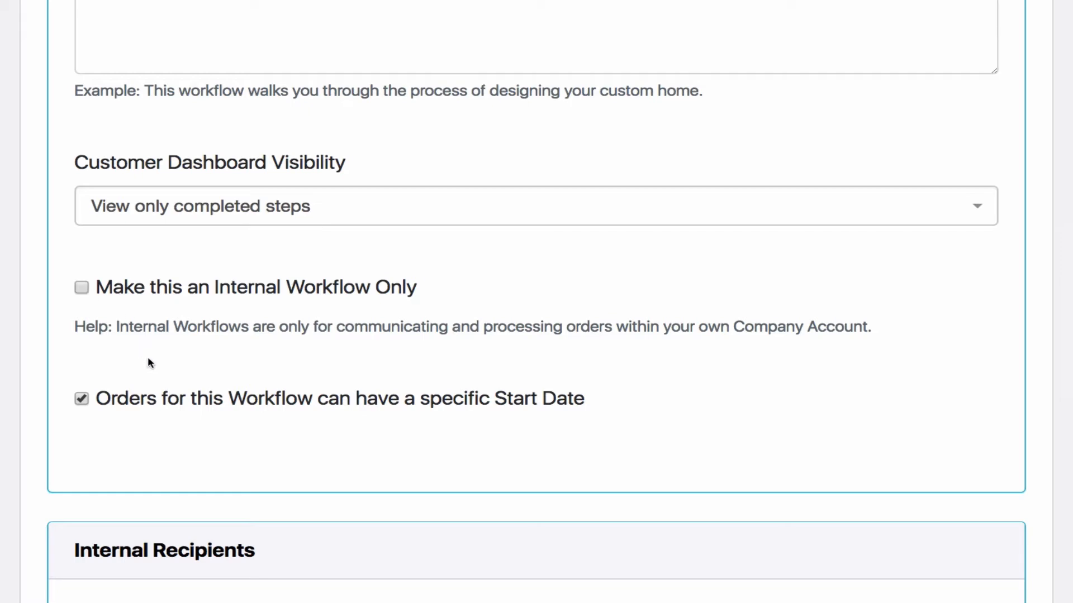
scroll(248, 406, "down", 2)
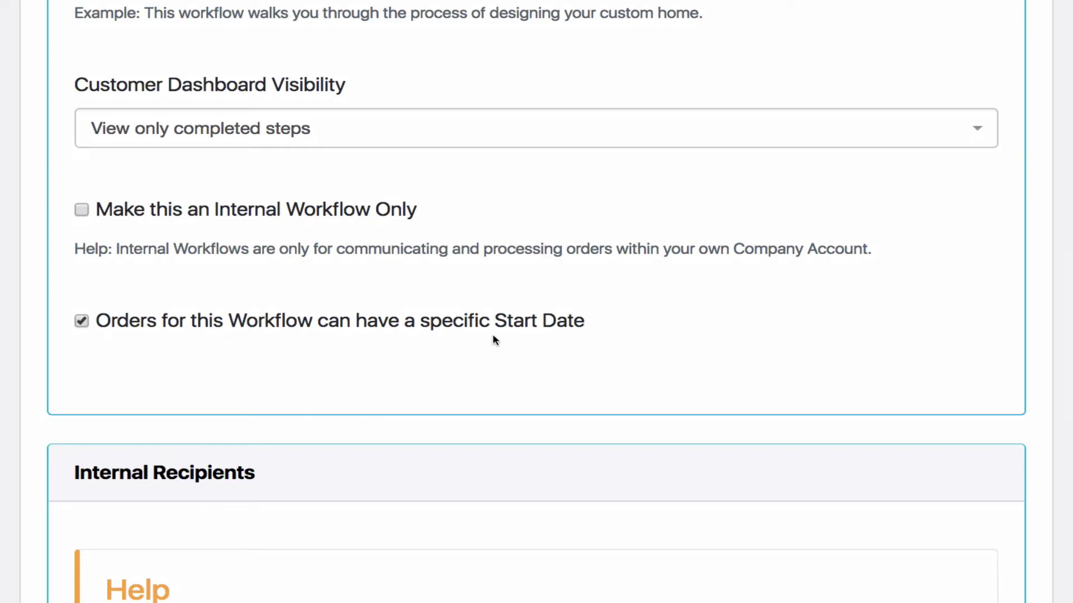
left_click(81, 321)
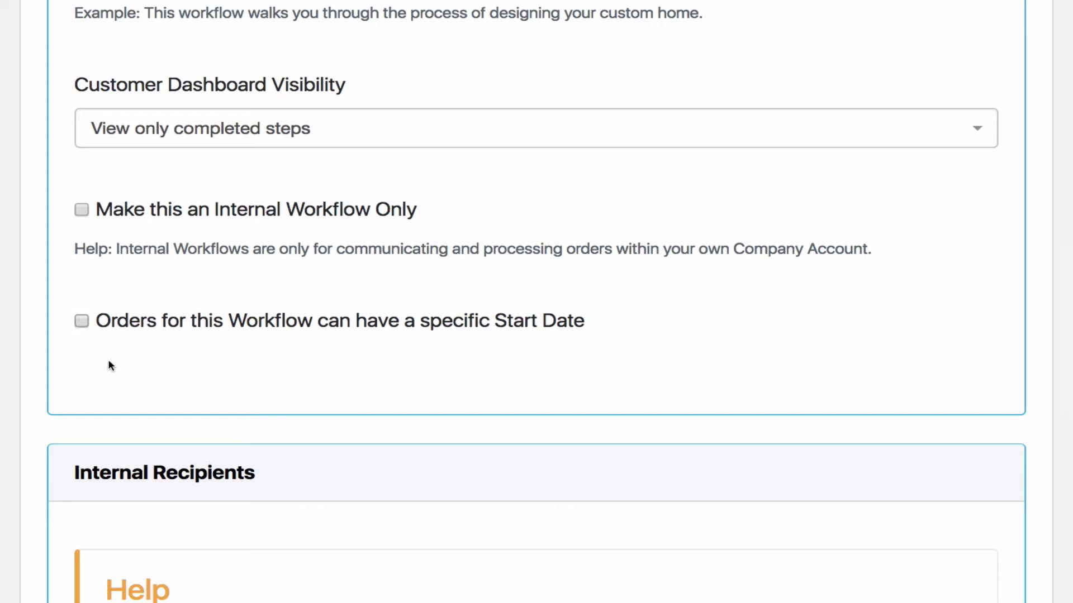
left_click(81, 320)
Remove and reassign the New Garden Planters team under the internal recipients, and update the workflow
scroll(203, 371, "down", 8)
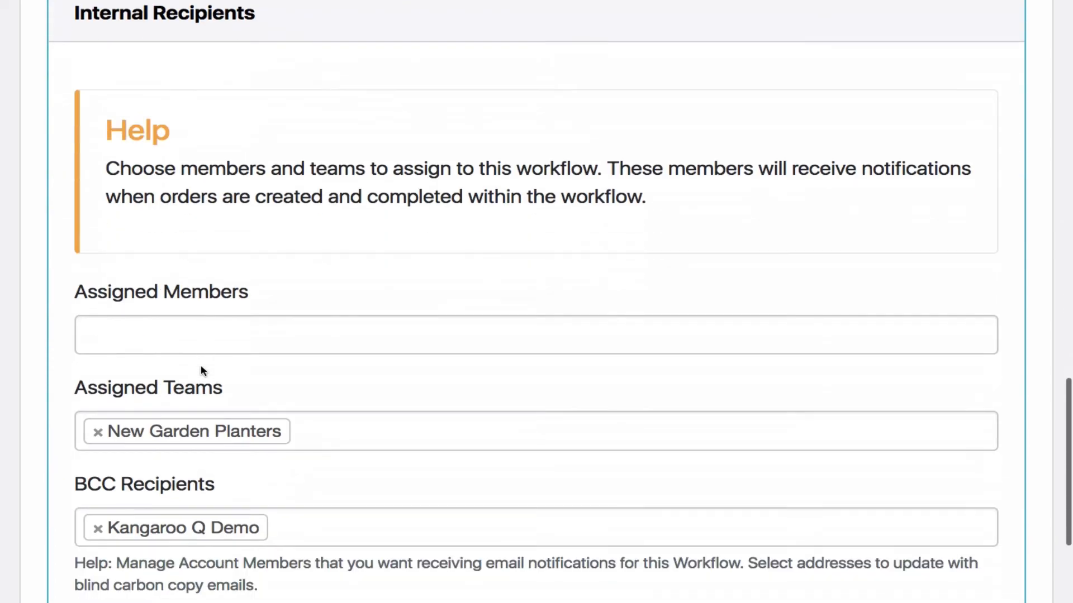
scroll(202, 371, "down", 2)
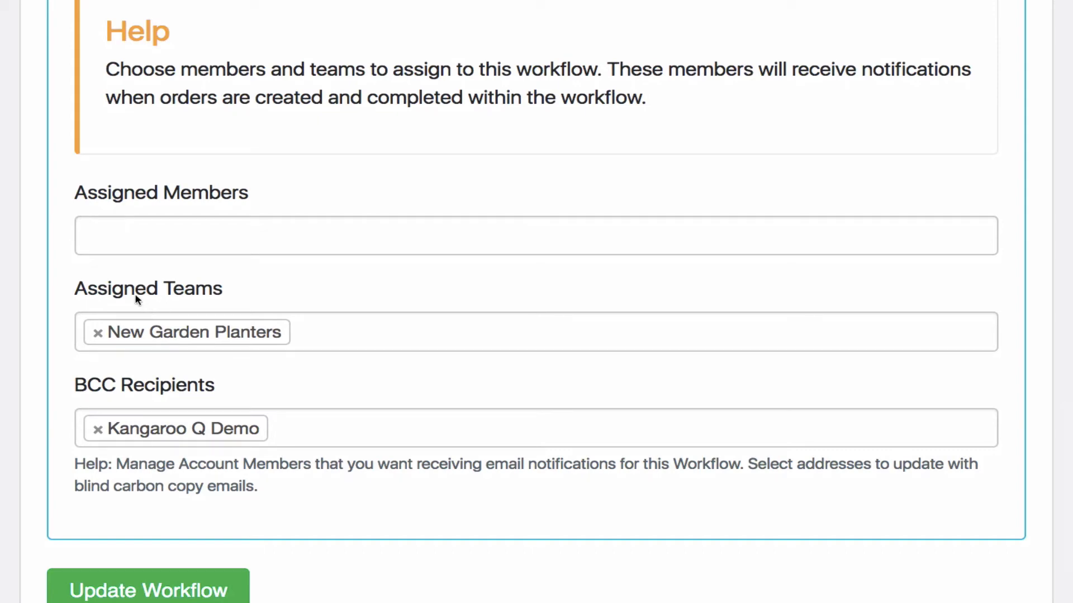
left_click(98, 334)
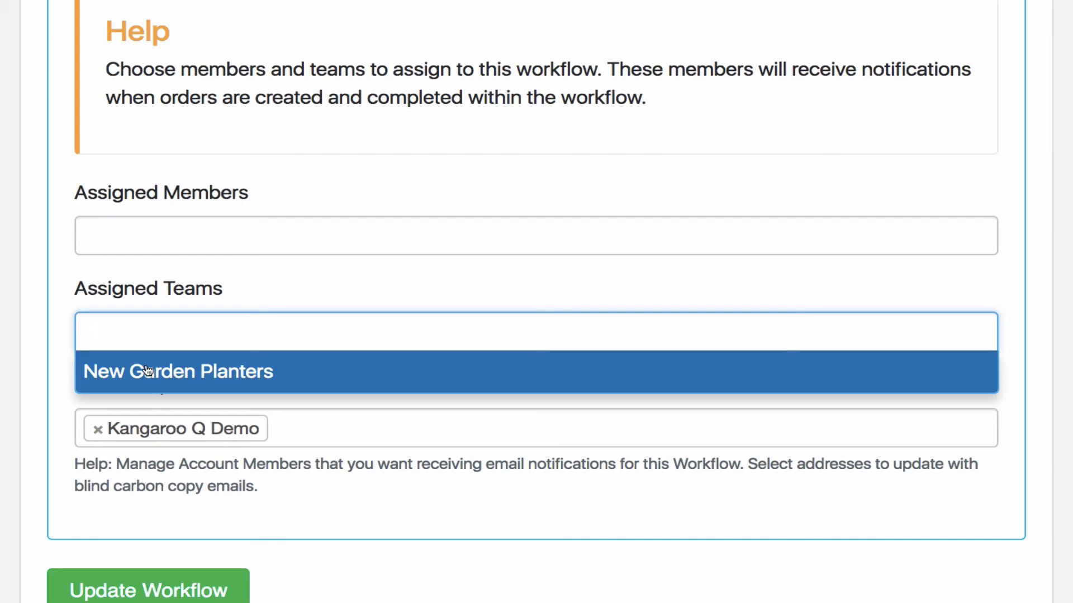
left_click(147, 364)
scroll(146, 364, "down", 3)
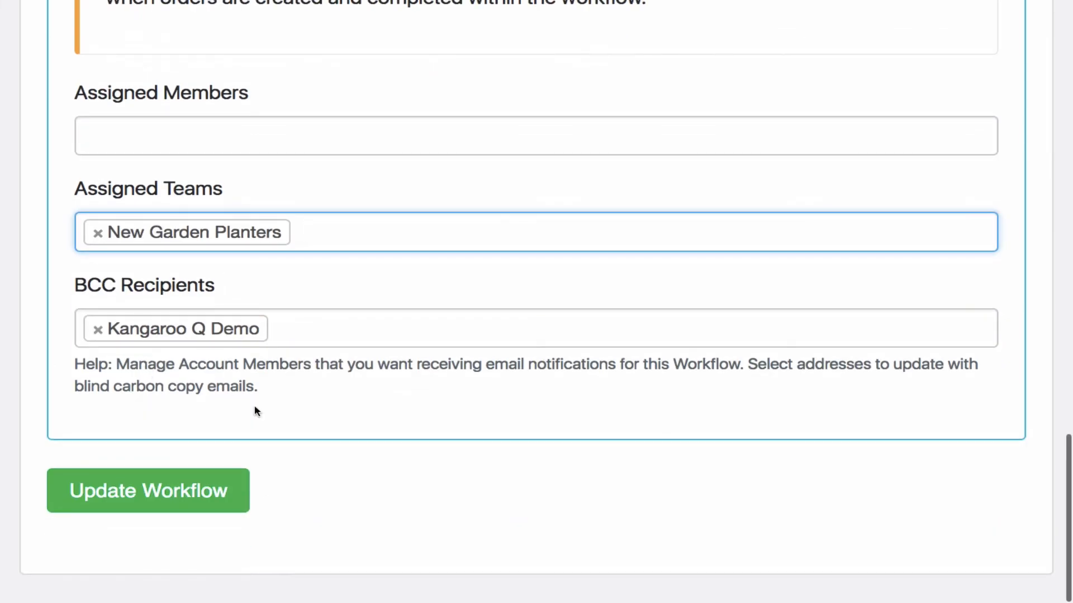
left_click(195, 488)
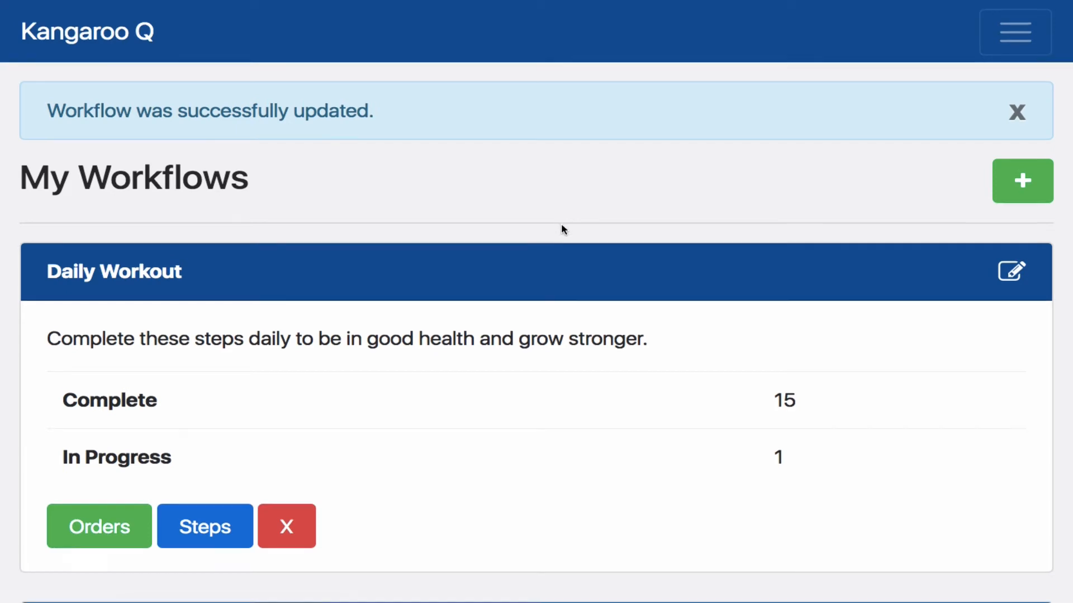
Show the Plant a Garden workflow's orders and open the order that is 29% complete
scroll(561, 226, "down", 9)
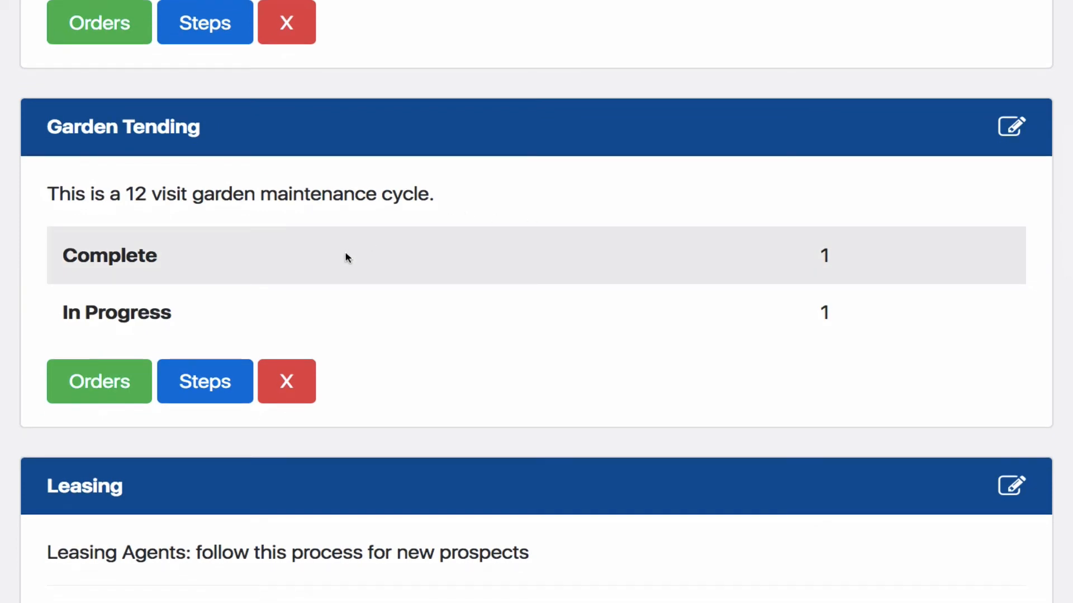
scroll(345, 253, "down", 4)
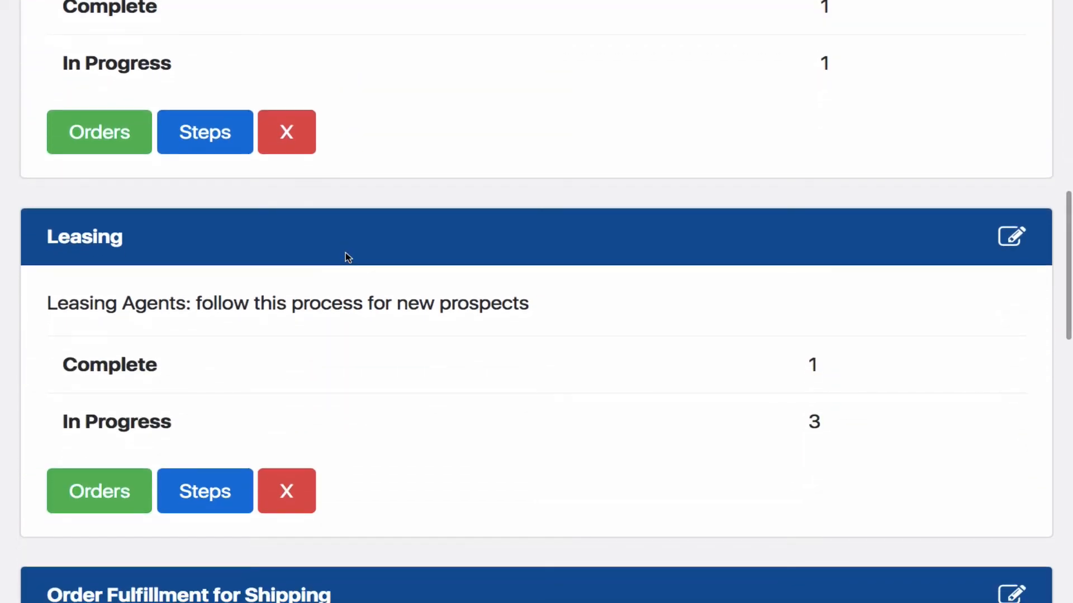
scroll(345, 253, "down", 13)
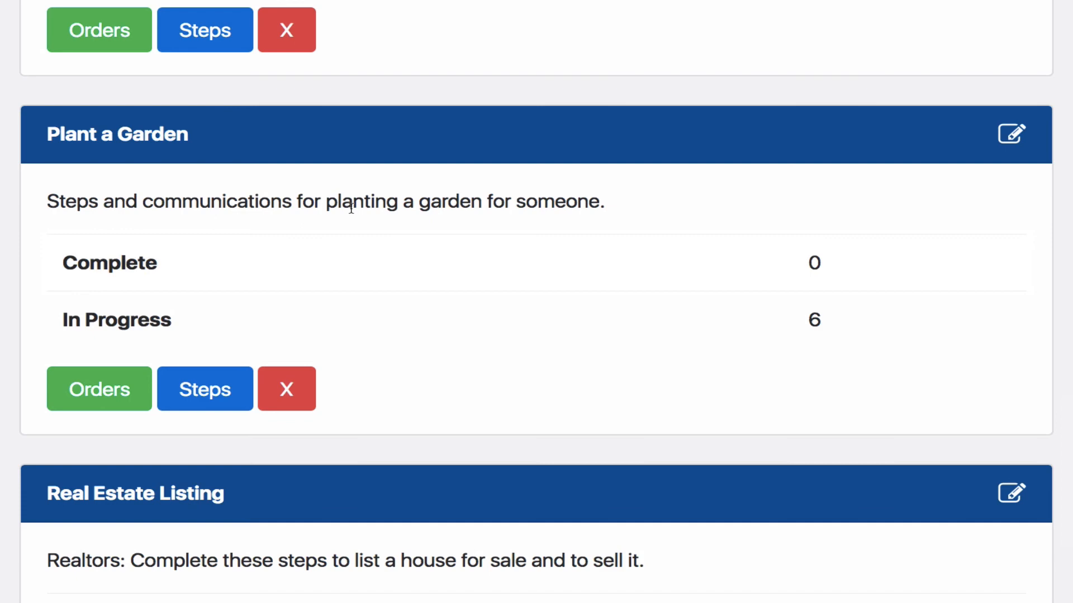
scroll(351, 209, "down", 1)
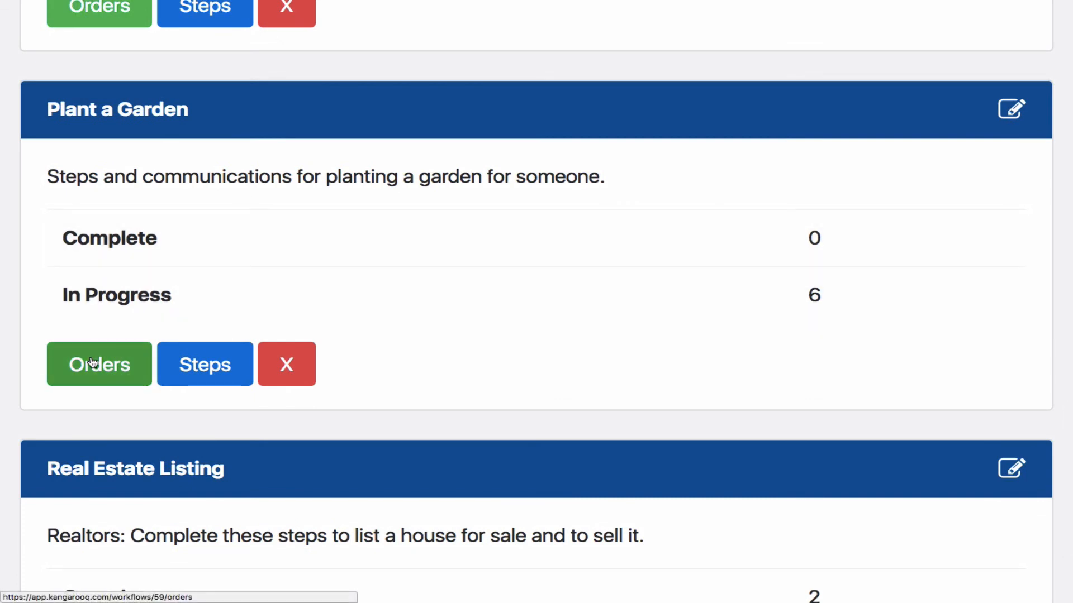
left_click(93, 363)
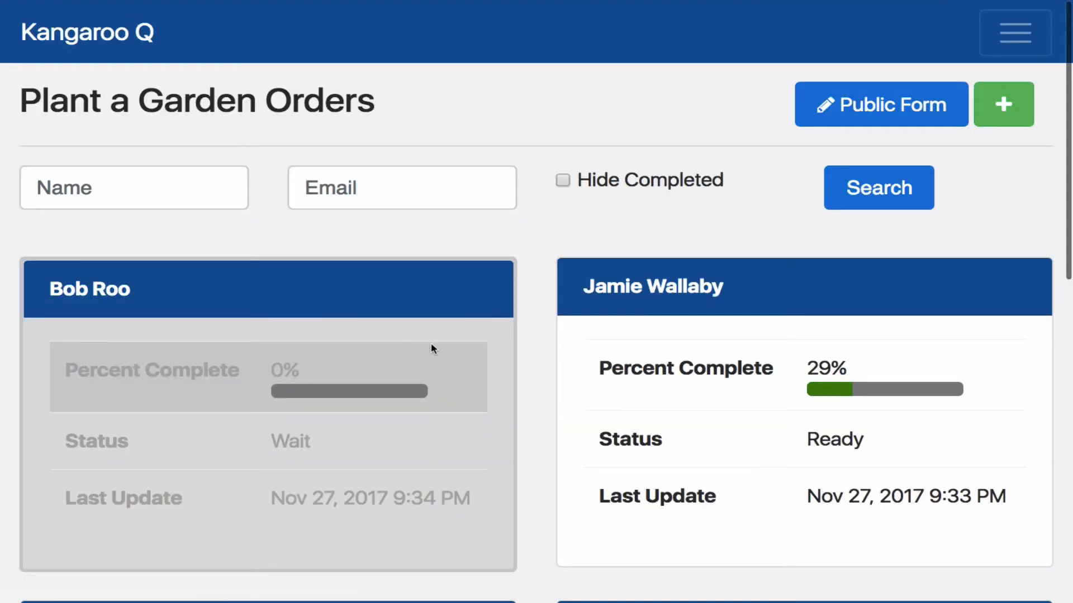
left_click(616, 289)
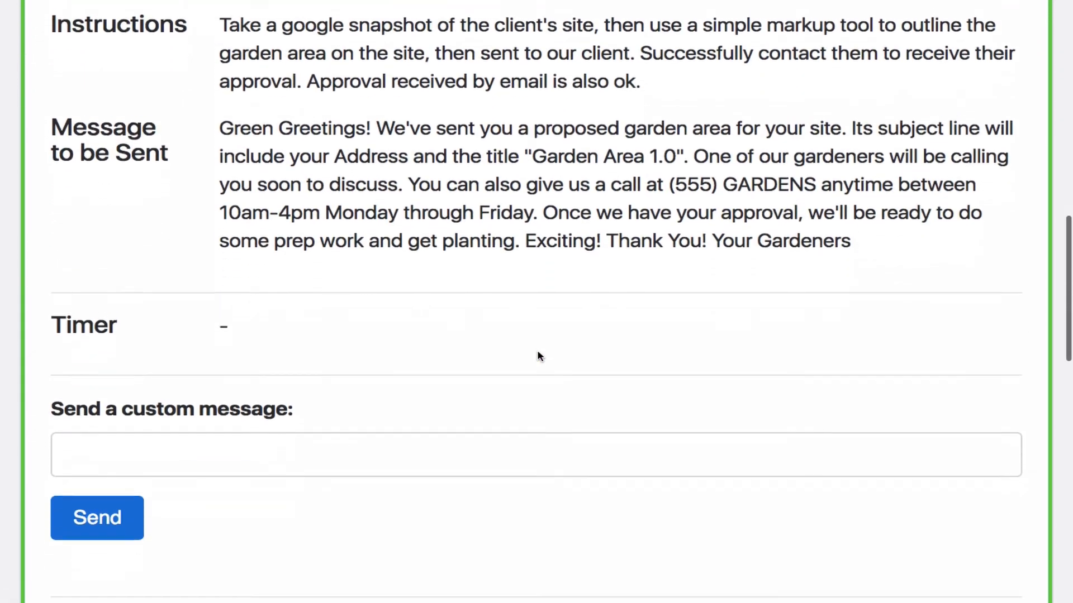
Expand the completed Finalized Plant List step and review its instructions, message, completion time and who completed it
scroll(536, 312, "up", 7)
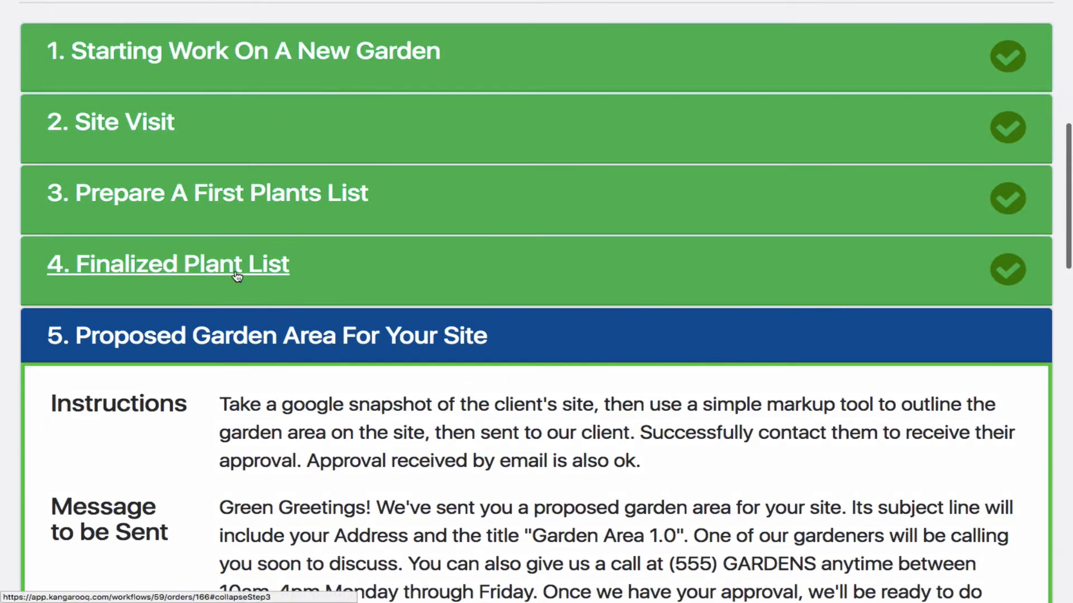
left_click(237, 276)
scroll(411, 390, "down", 9)
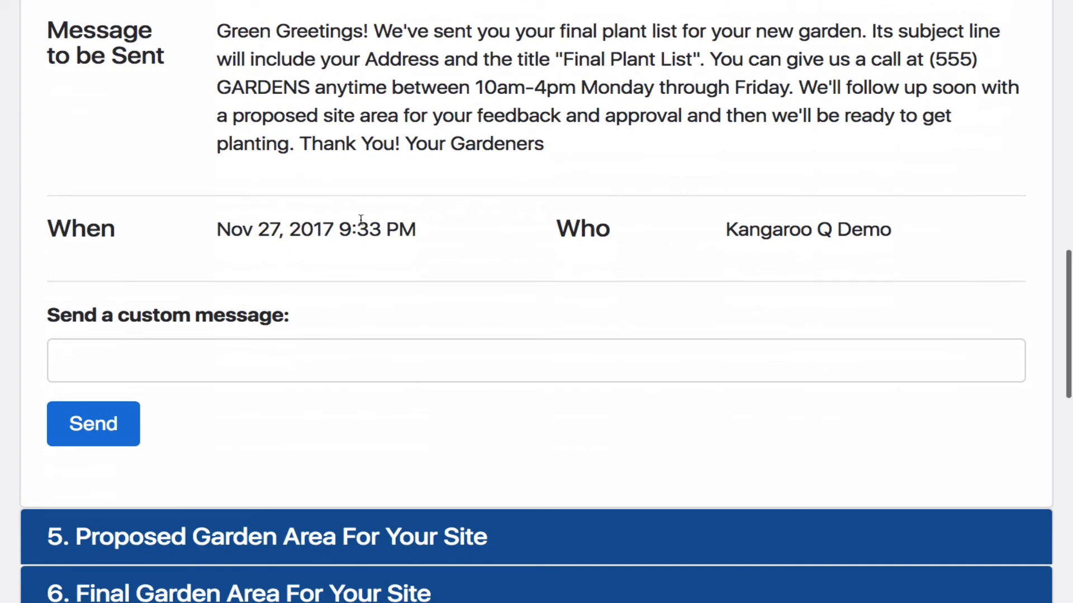
scroll(361, 220, "up", 5)
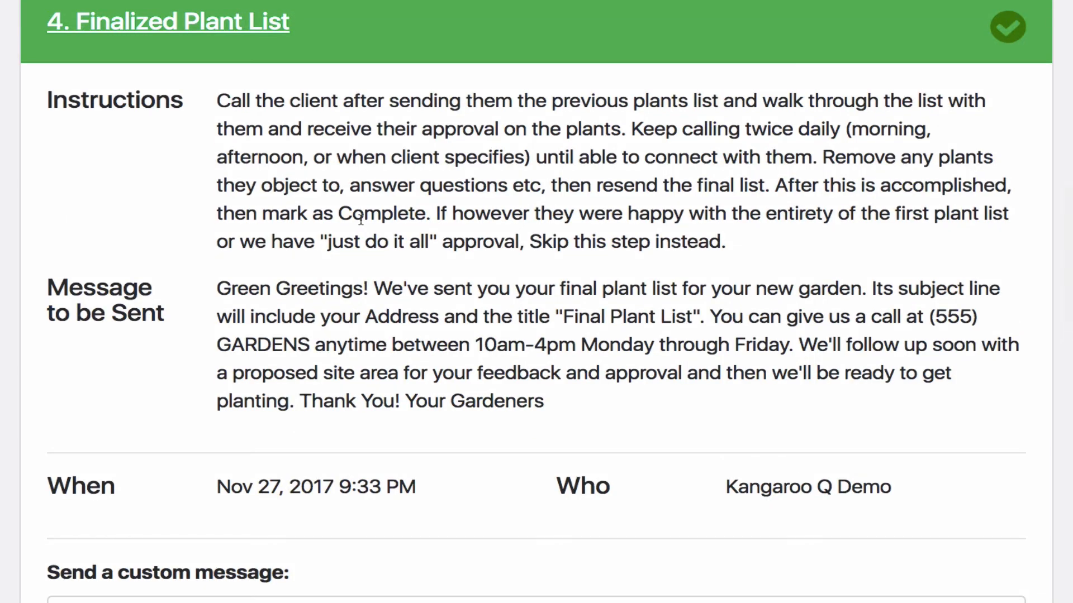
scroll(361, 220, "up", 5)
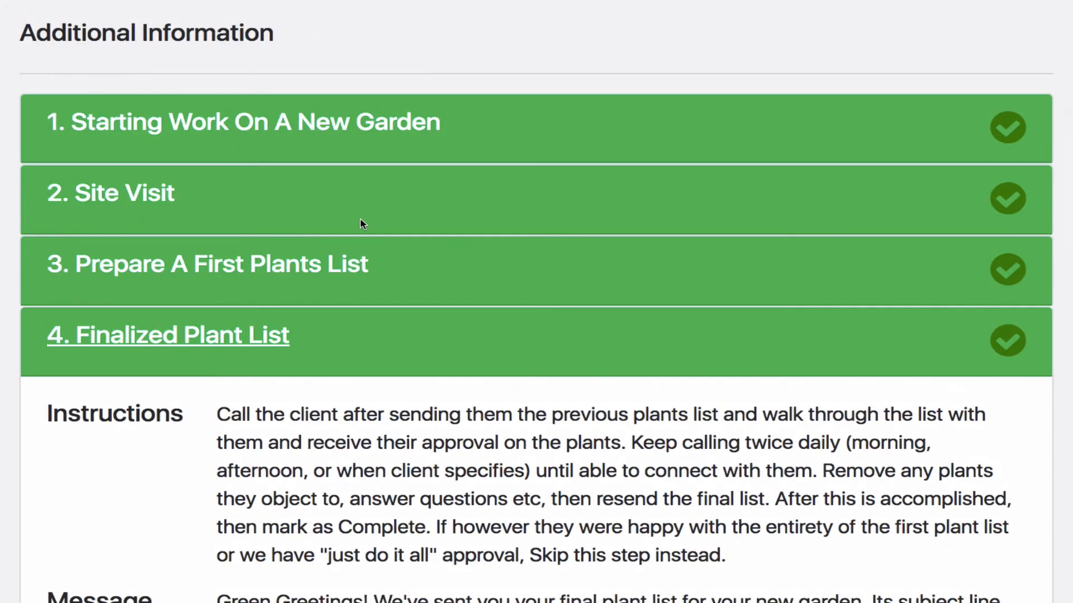
scroll(362, 224, "down", 10)
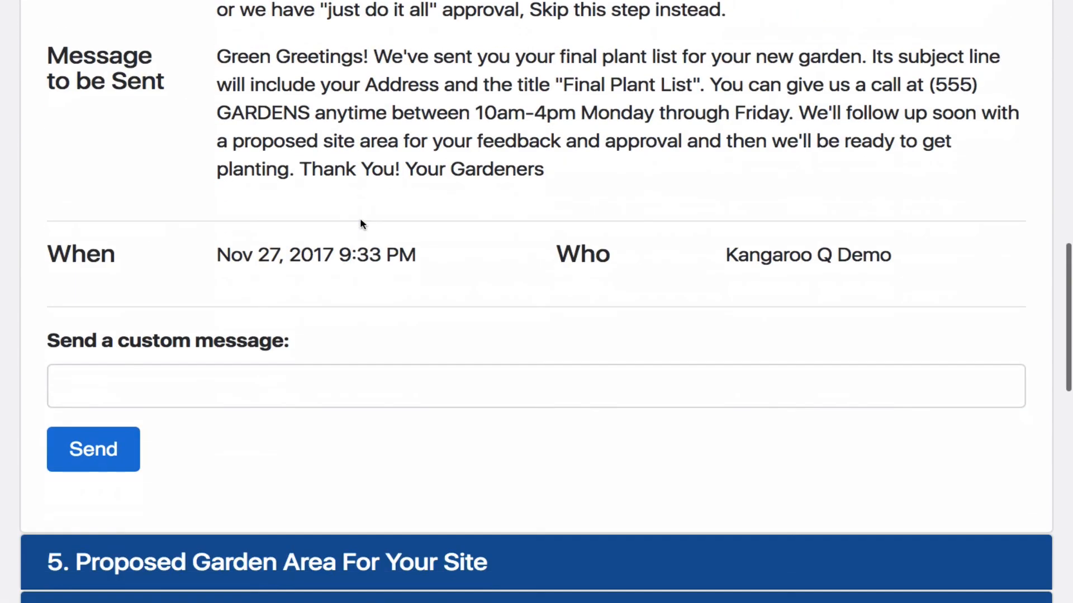
Expand the Proposed Garden Area For Your Site step, skip it and dismiss the notification
scroll(360, 224, "down", 2)
scroll(362, 229, "up", 3)
scroll(362, 225, "down", 9)
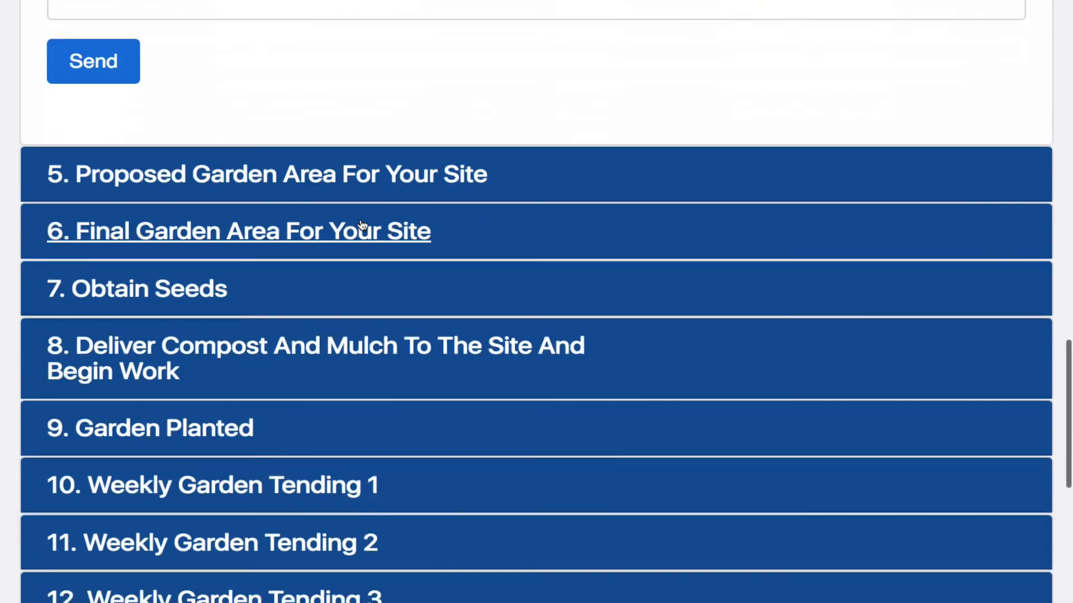
left_click(353, 176)
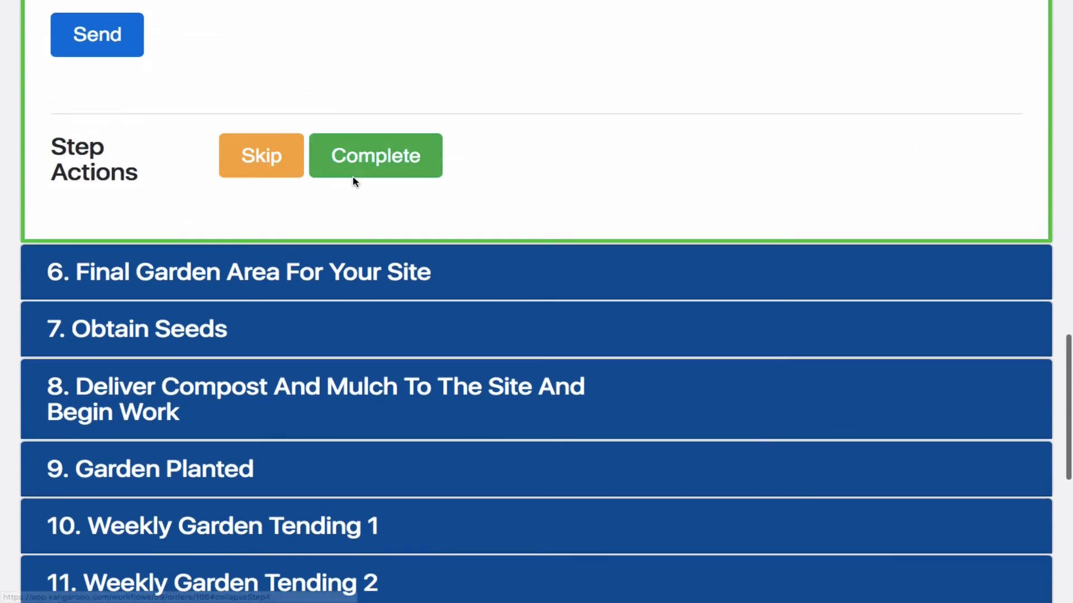
left_click(269, 159)
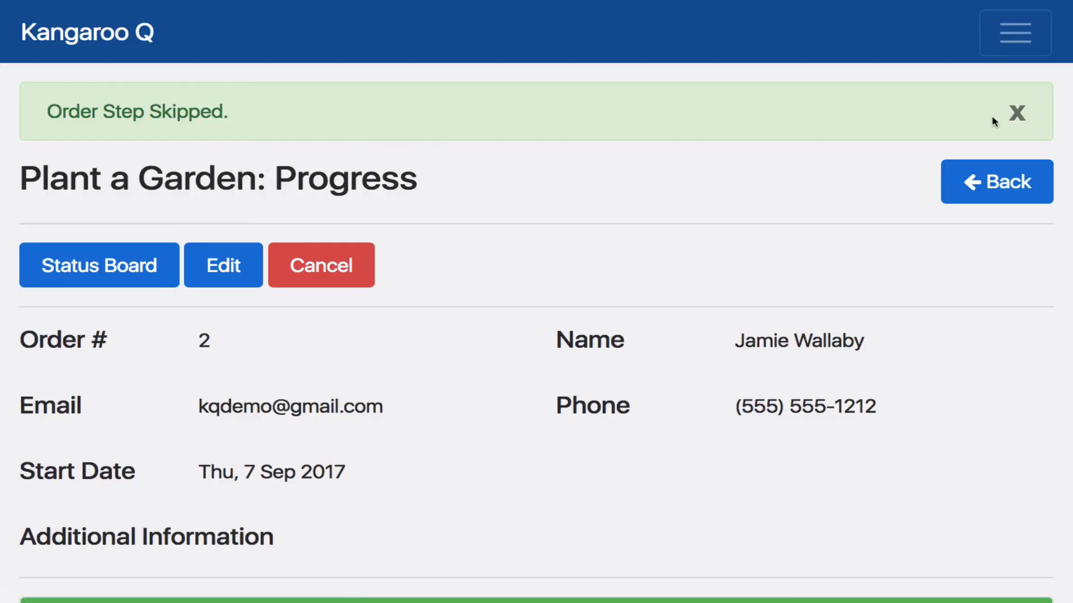
left_click(1017, 113)
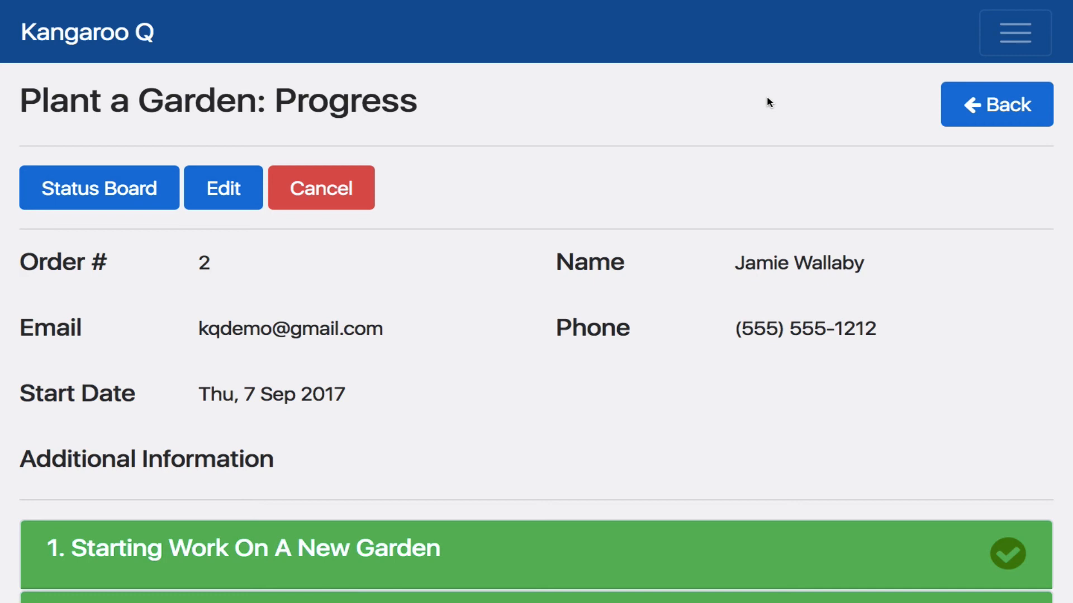
Leave the order's progress page for the Plant a Garden orders, and return to the list of workflows
scroll(895, 66, "up", 1)
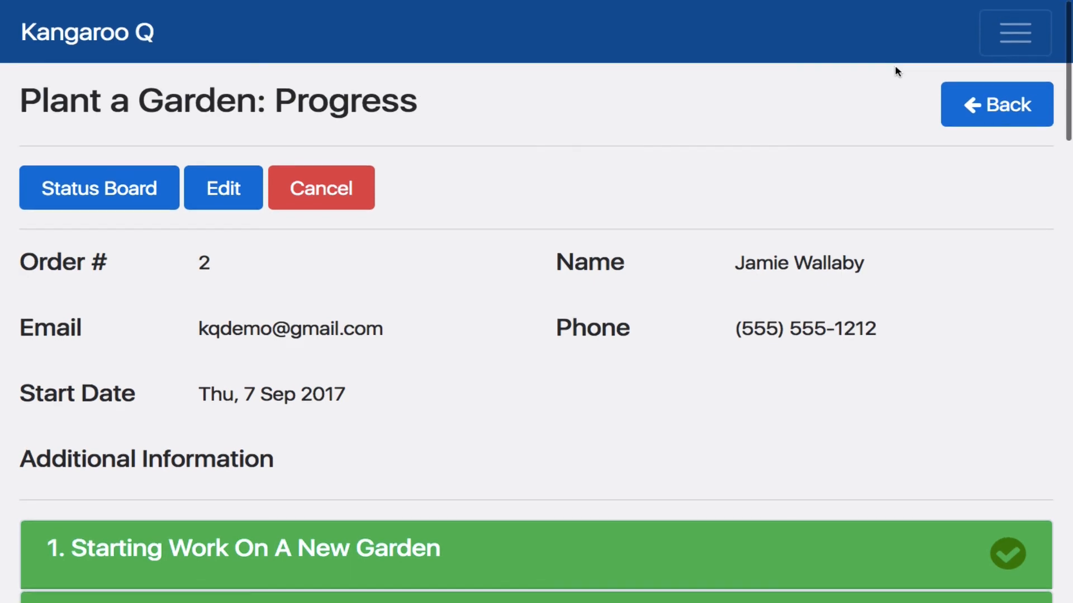
left_click(974, 124)
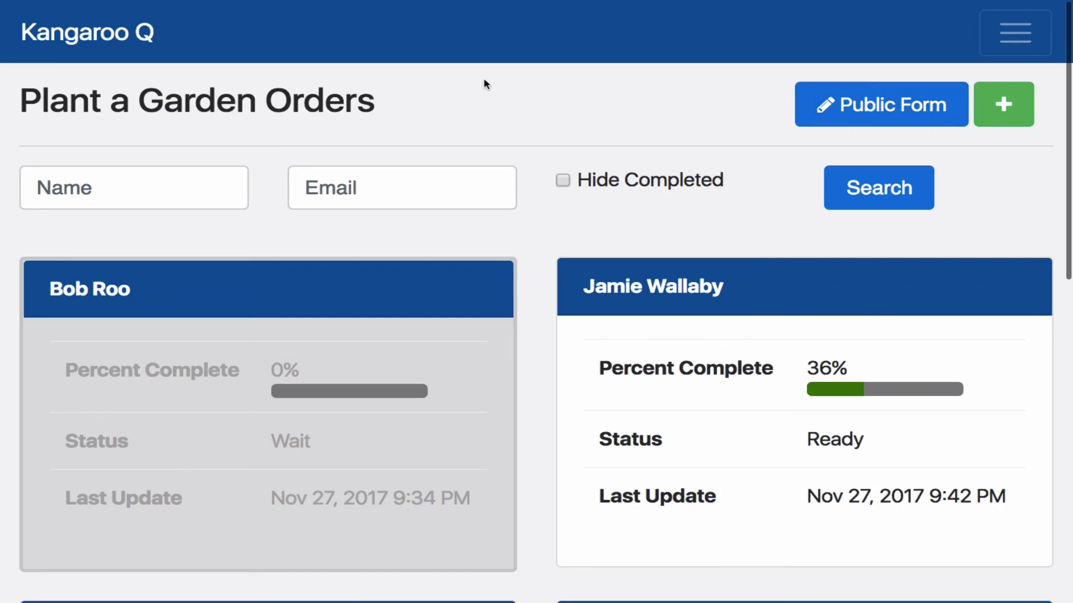
left_click(128, 39)
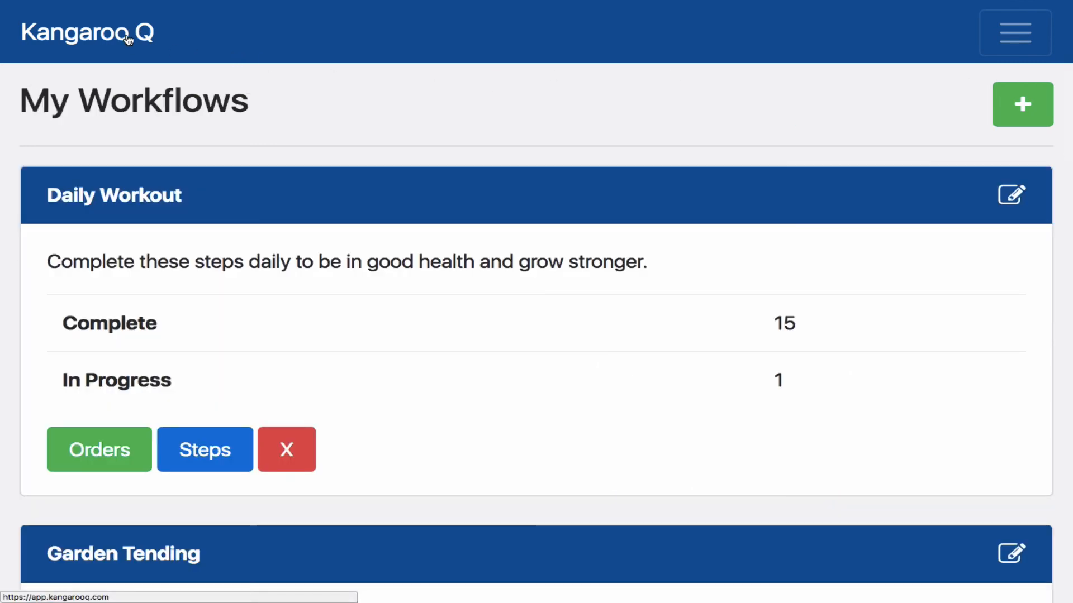